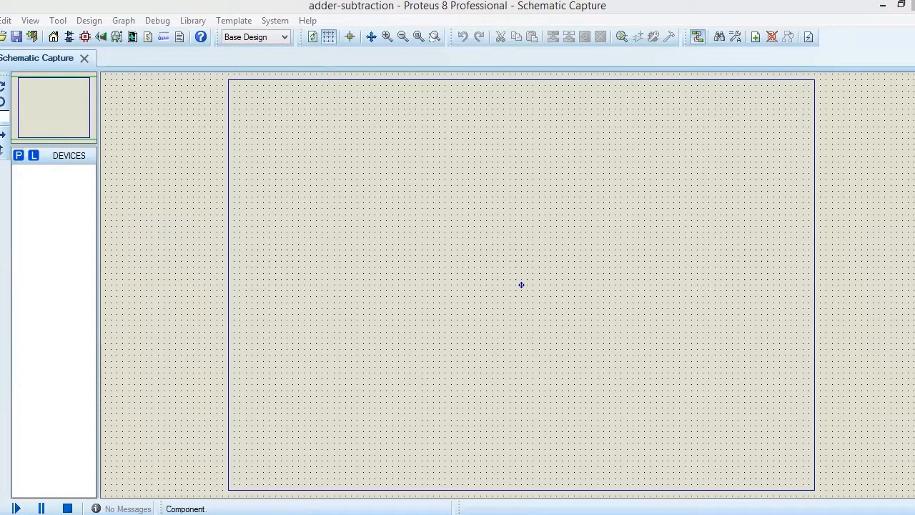
Step: Add the 74LS83 4-bit full adder from the device library and place it in the upper middle of the sheet
click(19, 156)
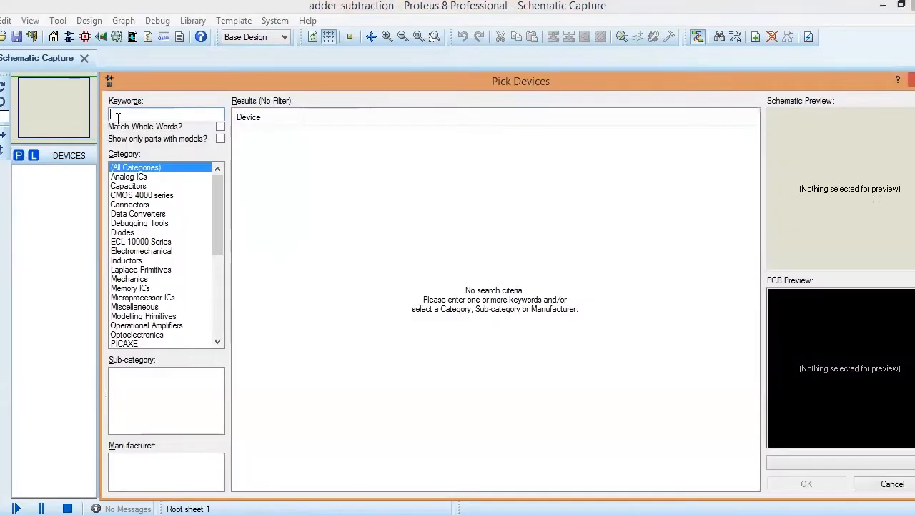
text(74)
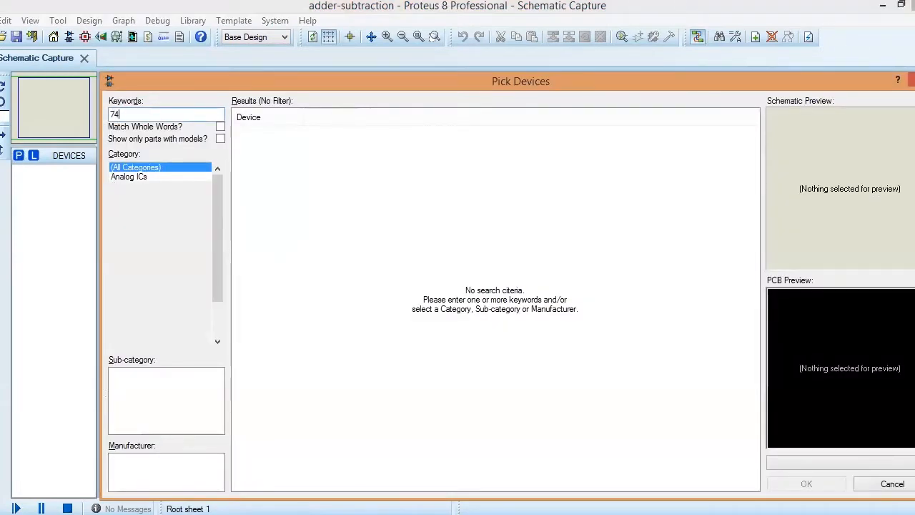
text(LS83)
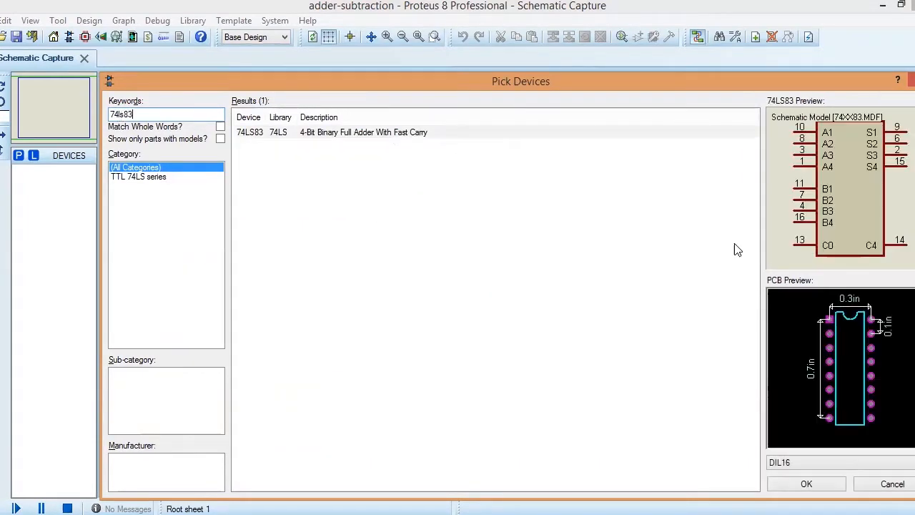
click(808, 484)
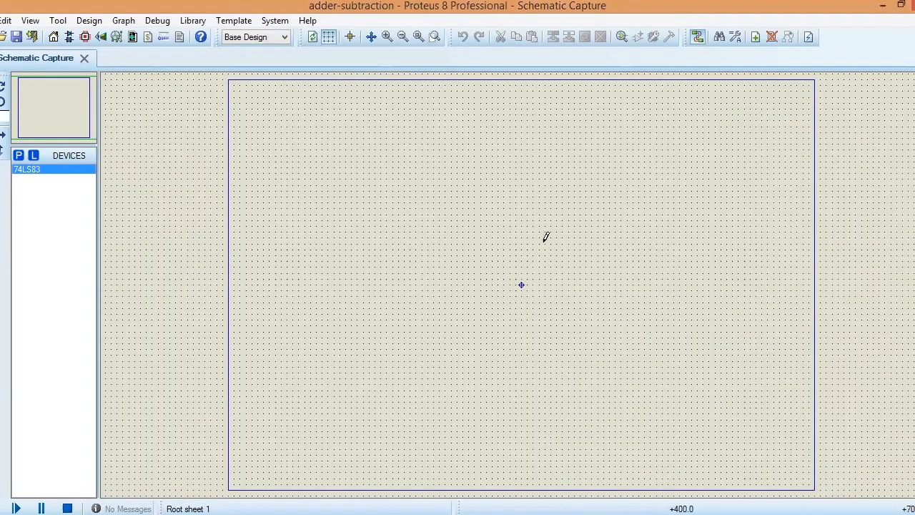
click(521, 284)
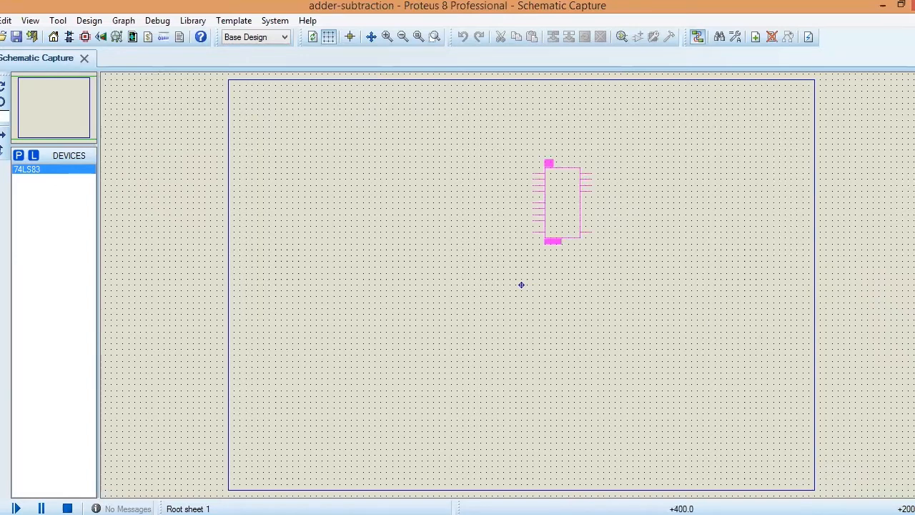
click(545, 162)
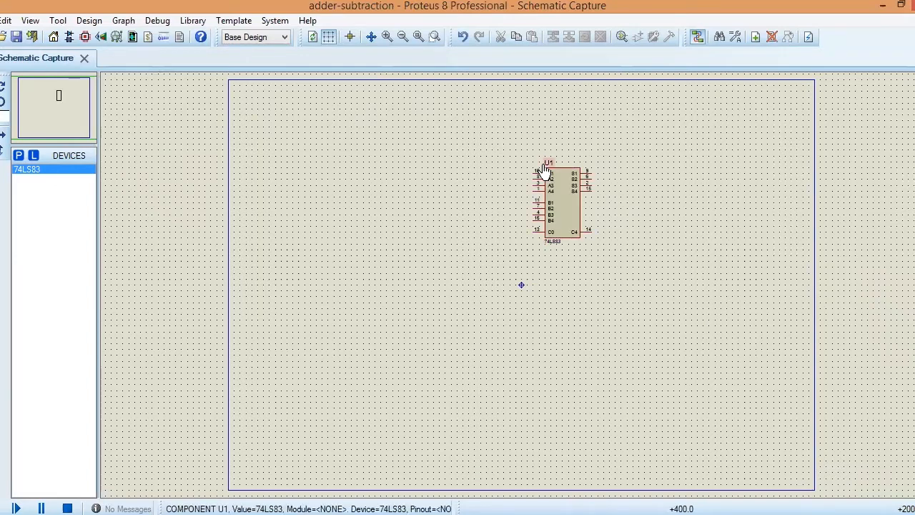
Step: Move the 74LS83 adder slightly up and to the right on the sheet
scroll(521, 290, up, 2)
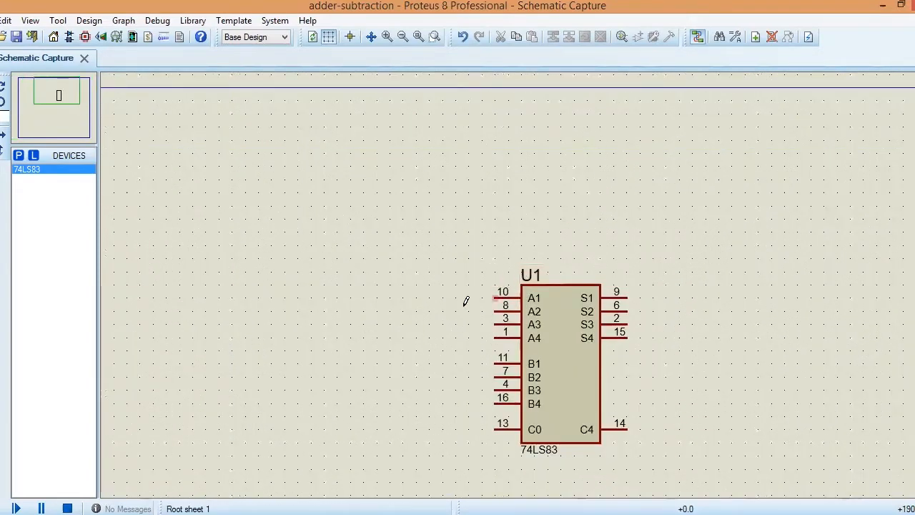
drag(469, 261, 649, 456)
drag(605, 400, 612, 362)
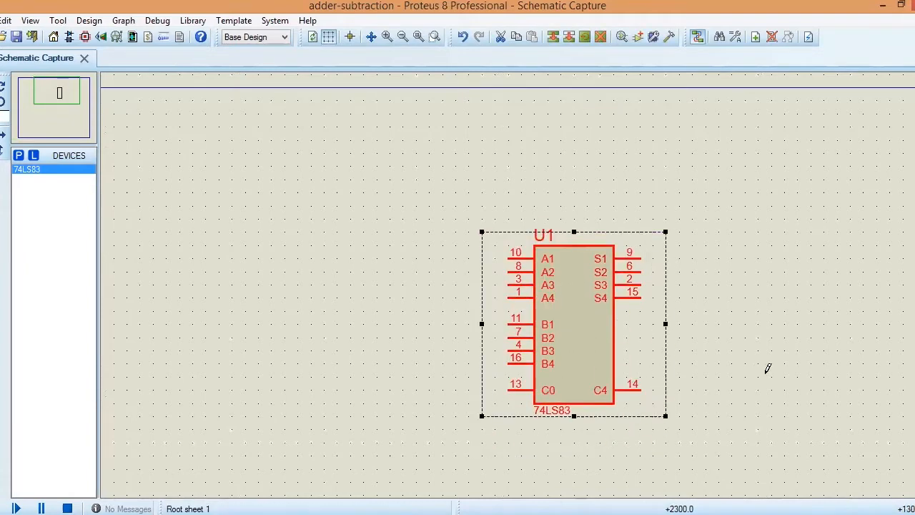
click(745, 382)
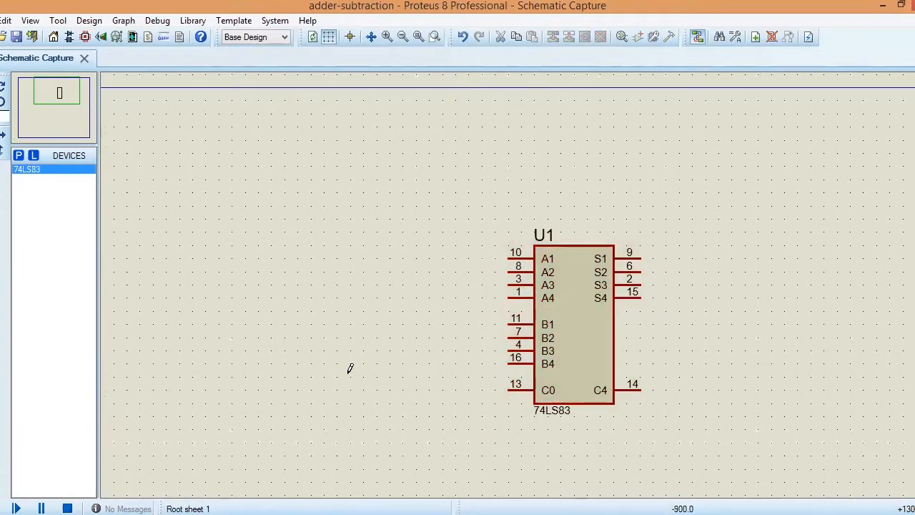
Step: Add the RESISTOR device from the library and place one in the sheet's upper left area, left of the adder
scroll(409, 339, down, 1)
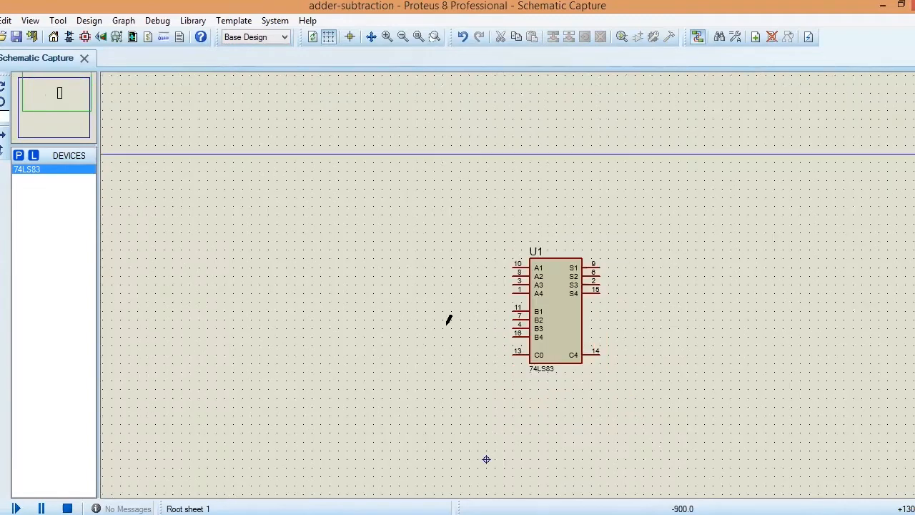
scroll(448, 320, down, 1)
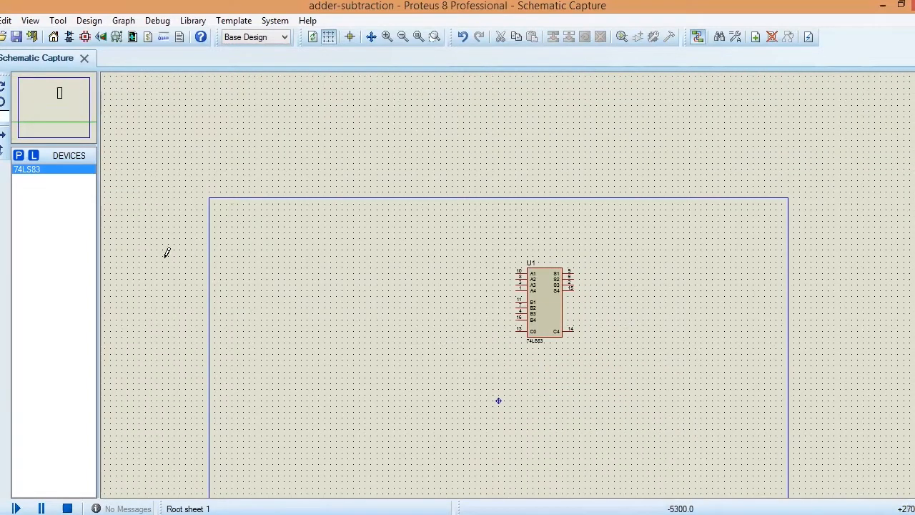
click(19, 157)
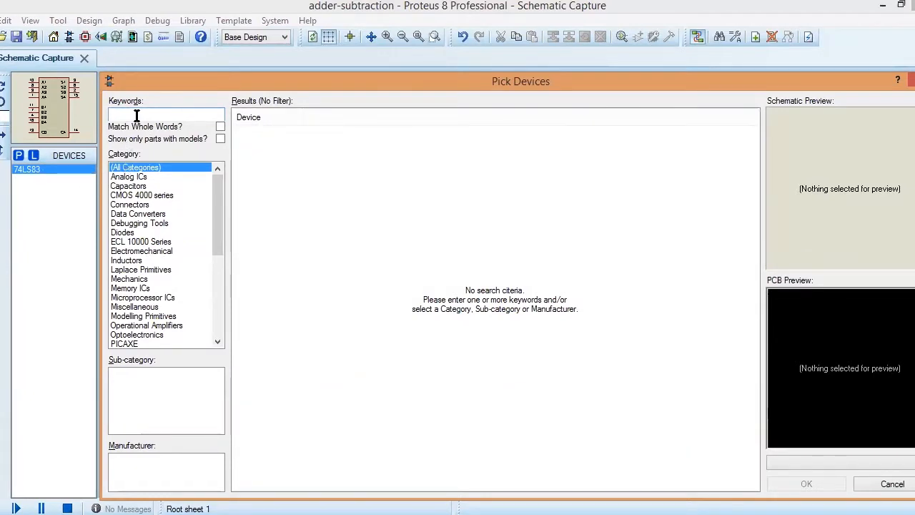
text(resis)
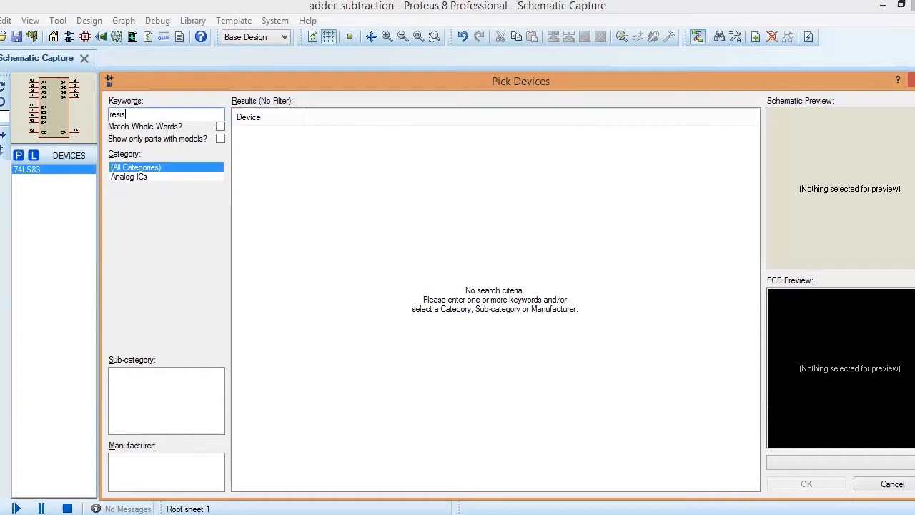
text(tor)
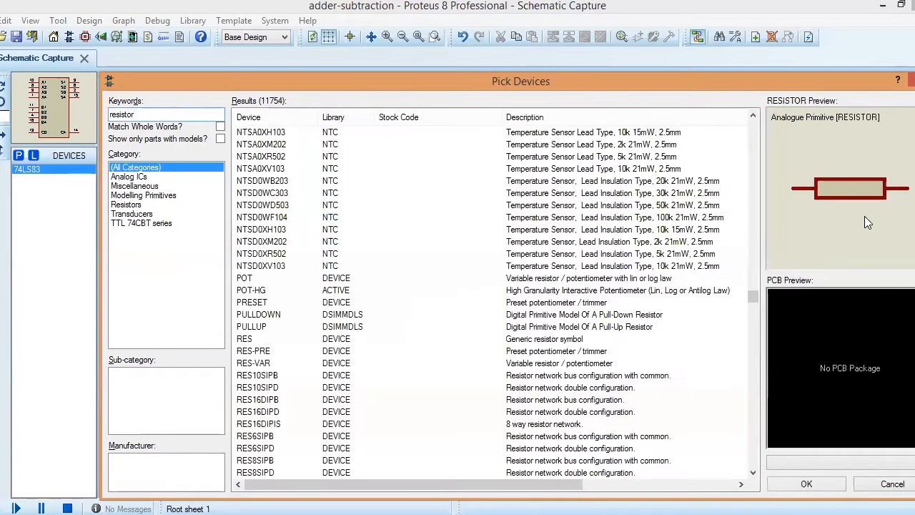
click(816, 480)
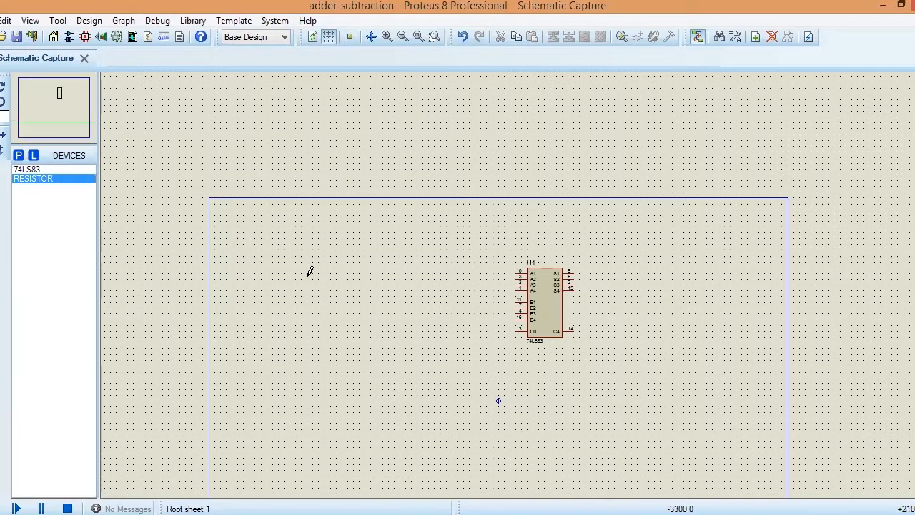
click(309, 271)
click(309, 271)
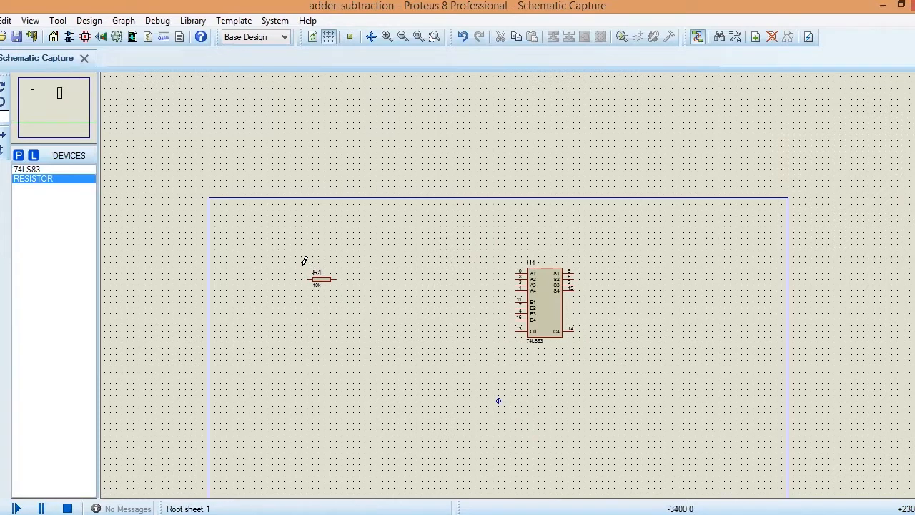
Step: Rotate resistor R1 clockwise to stand vertically and move it further left and slightly down
click(330, 282)
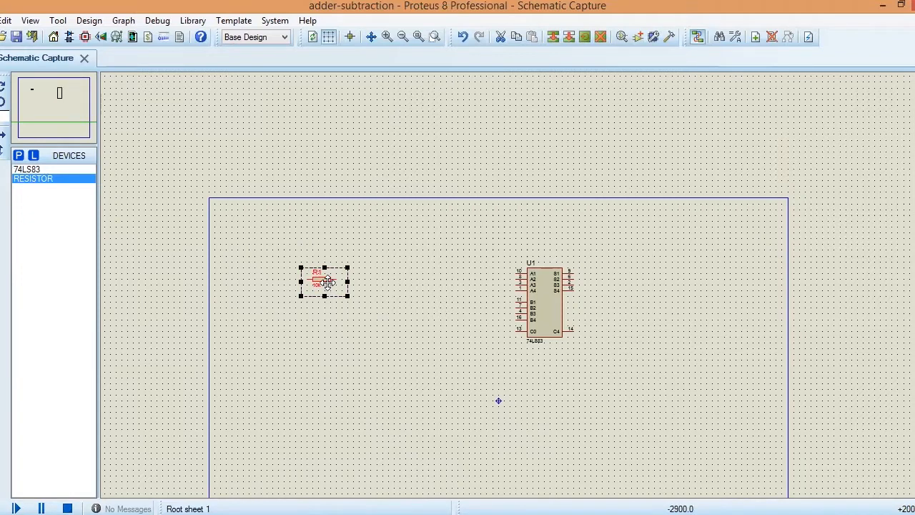
right_click(336, 272)
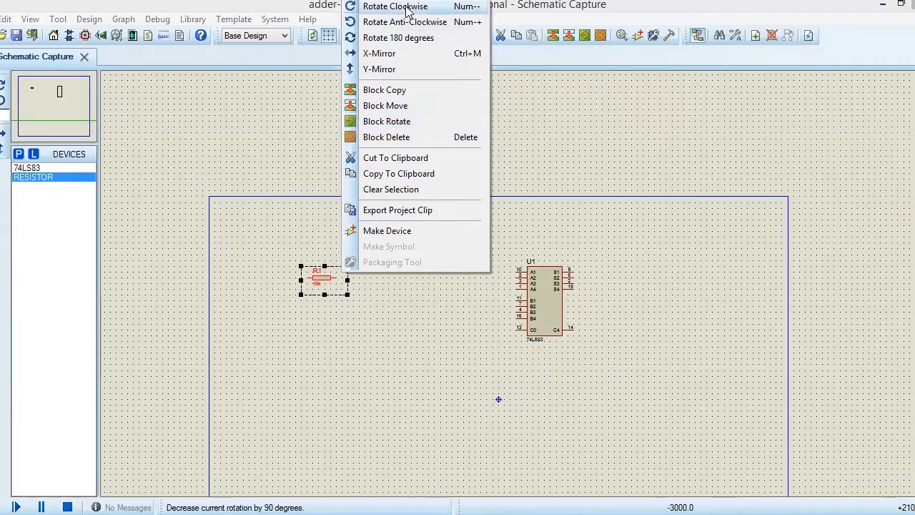
click(405, 7)
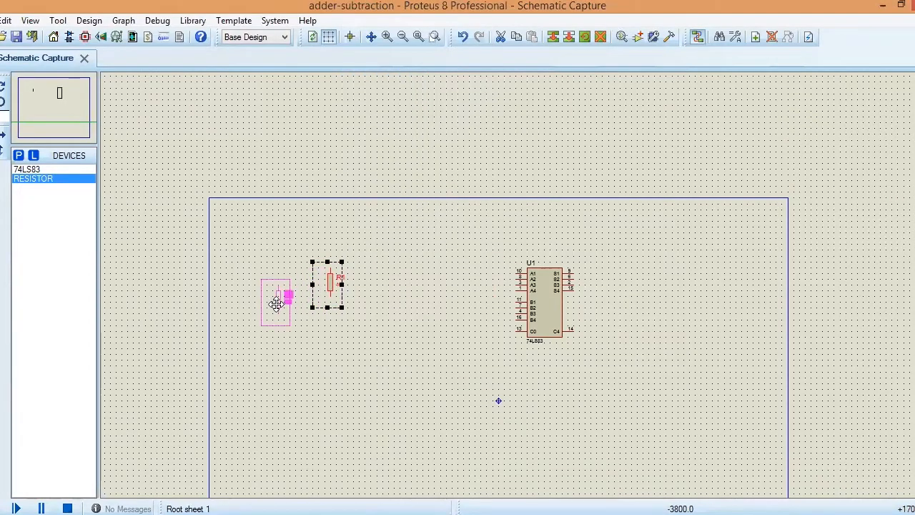
click(276, 303)
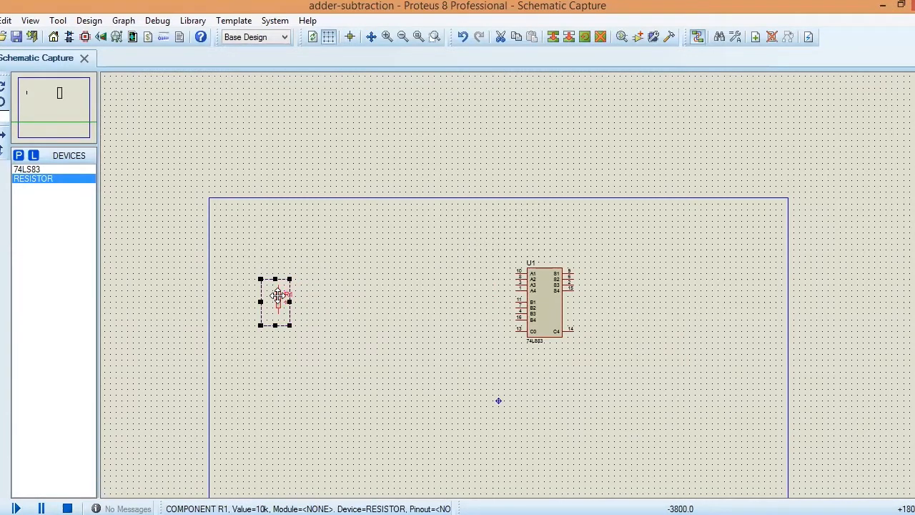
Step: Block-copy the vertical resistor three times to its right, forming an evenly spaced row of four
right_click(293, 288)
click(341, 107)
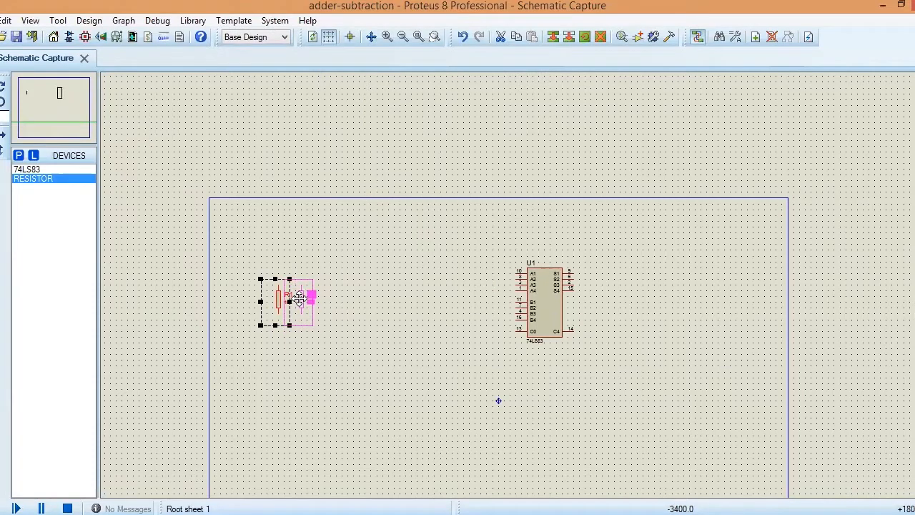
click(301, 297)
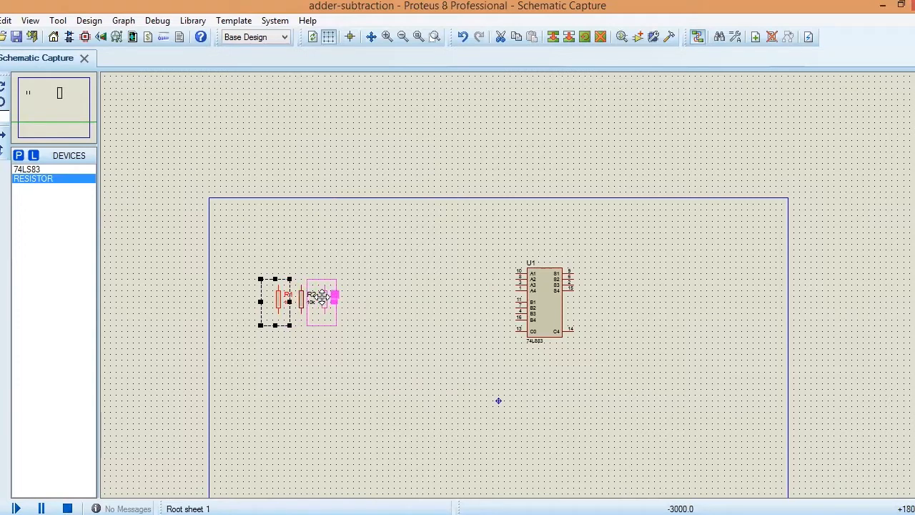
click(325, 296)
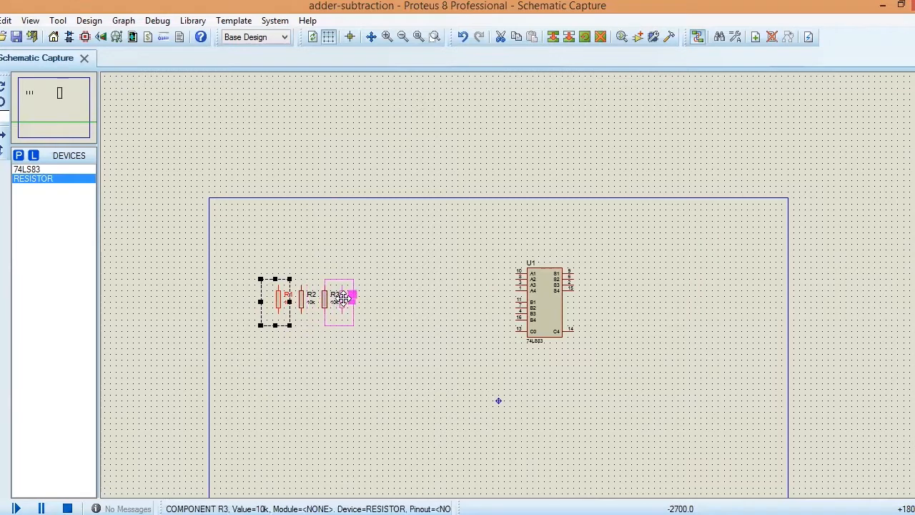
click(348, 296)
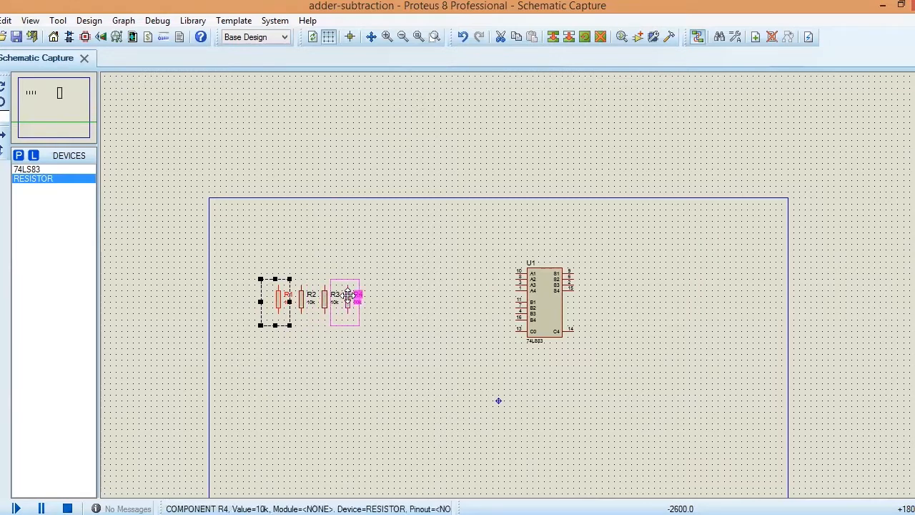
right_click(348, 296)
click(343, 352)
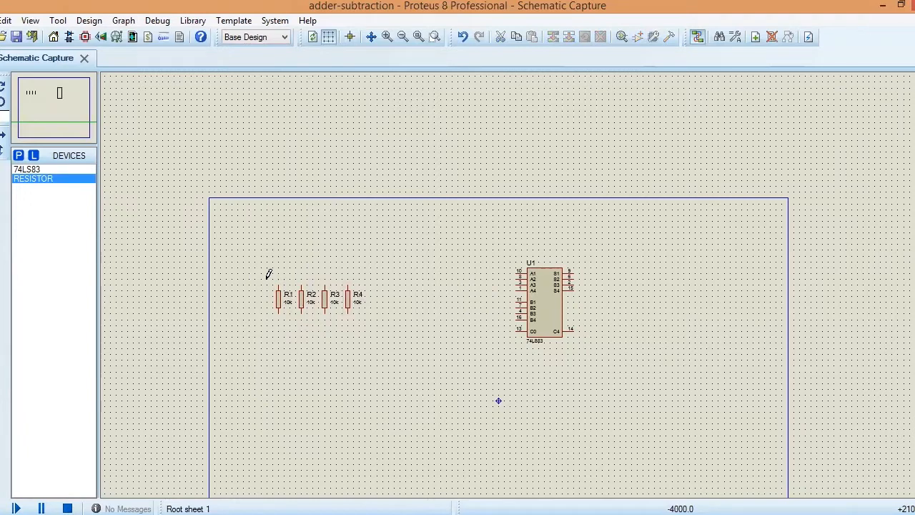
Step: Move the row of four resistors down and to the left, towards the sheet's left border
drag(266, 279, 378, 347)
drag(330, 299, 308, 326)
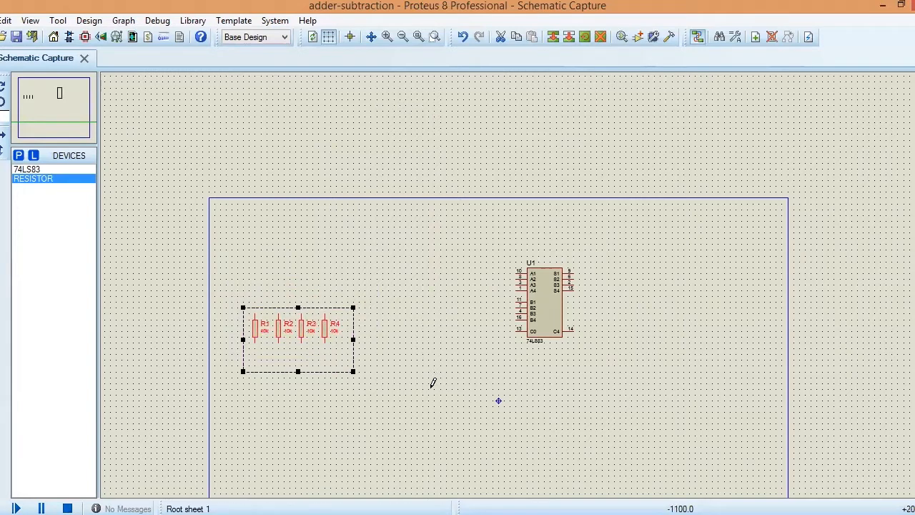
click(427, 383)
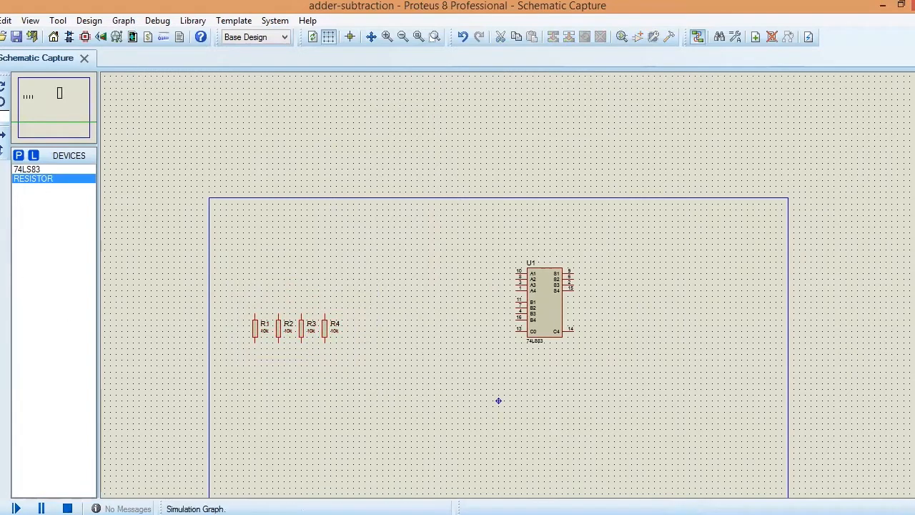
Step: Search the device library for spst, add the latched-action SWITCH and place one above resistor R1
click(18, 155)
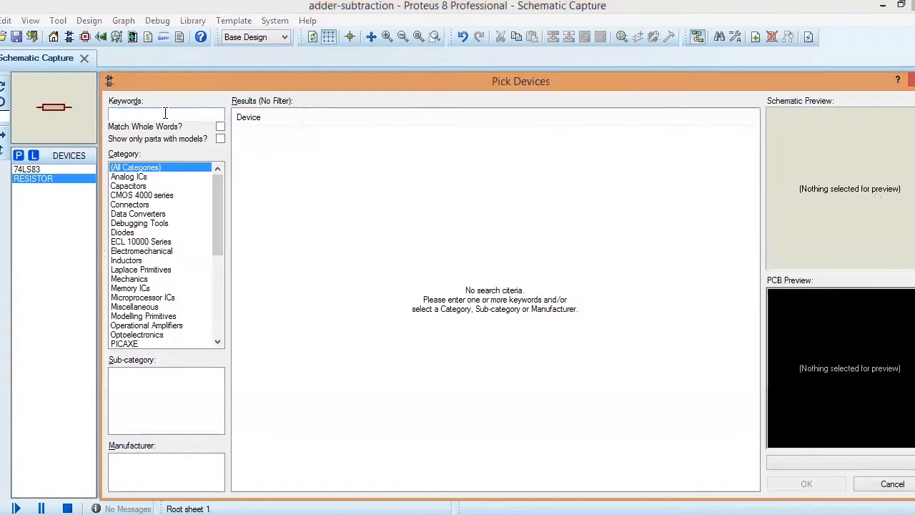
text(s)
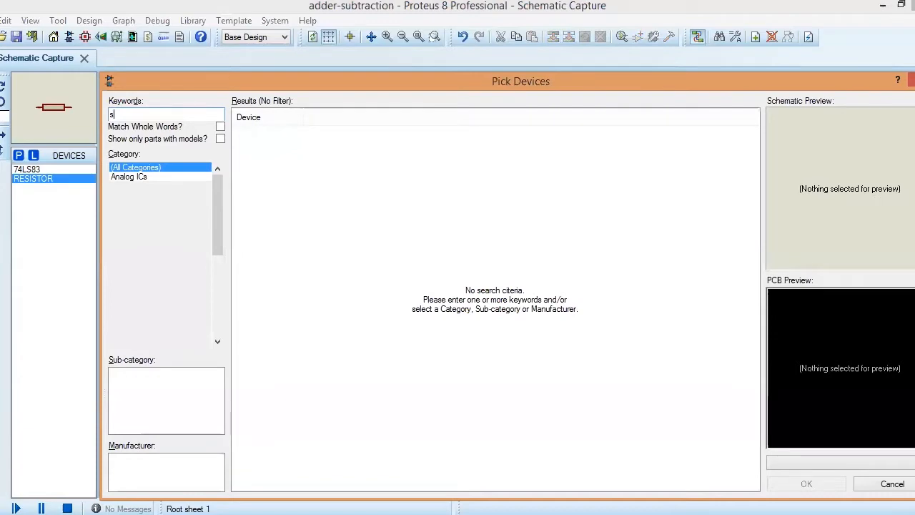
text(pst)
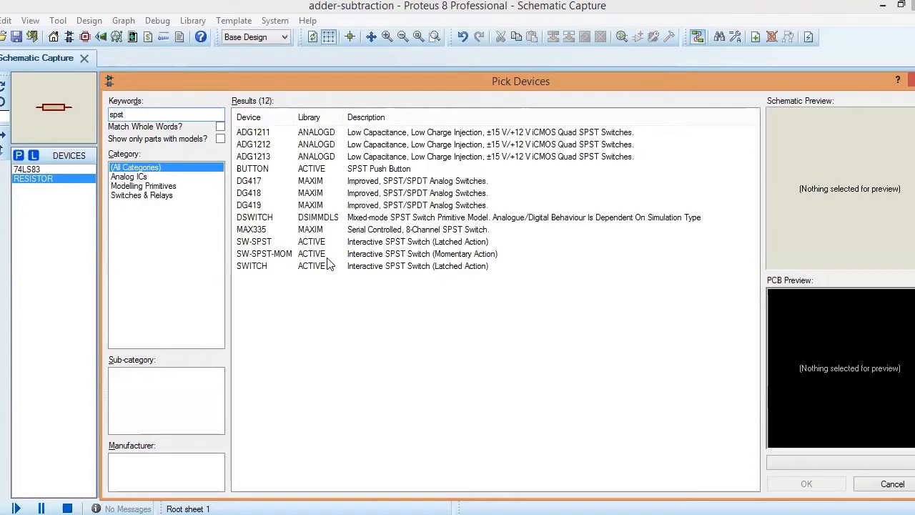
click(756, 270)
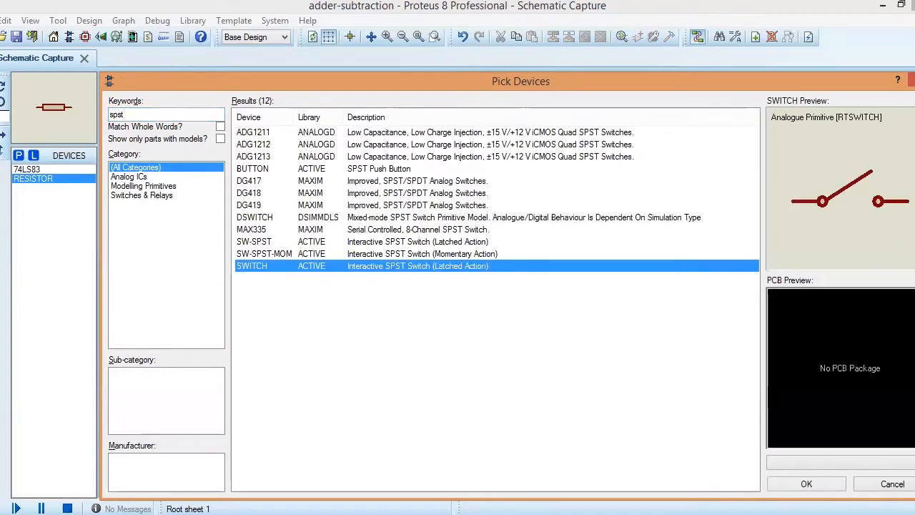
click(808, 485)
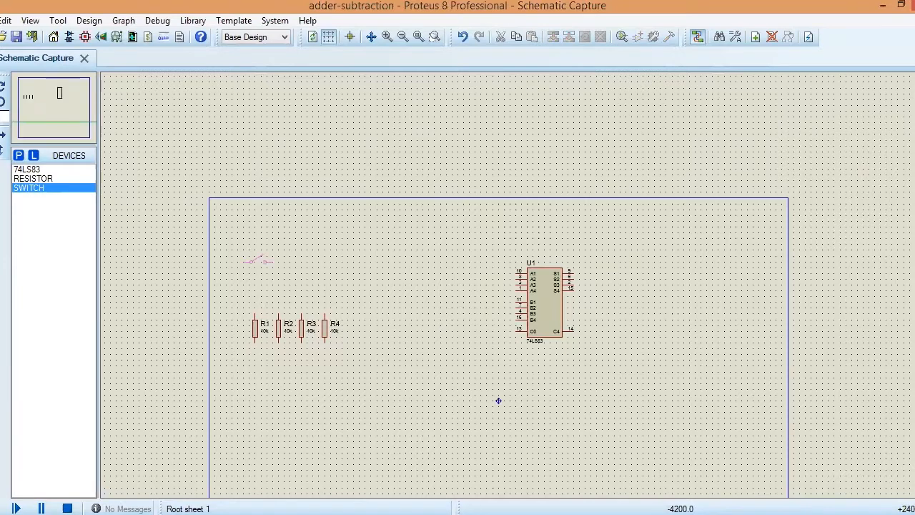
click(254, 258)
click(253, 266)
Step: Rotate the switch clockwise to stand vertically and align it directly above resistor R1
drag(243, 244, 285, 273)
right_click(286, 243)
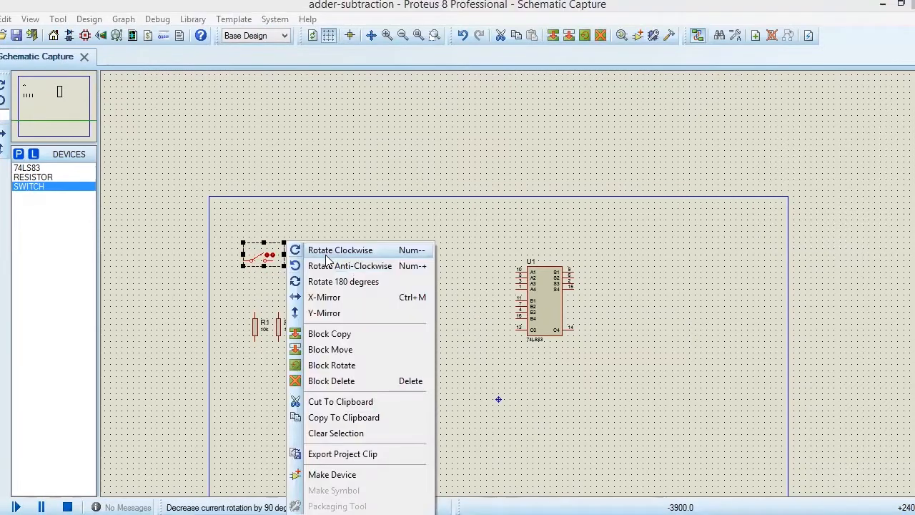
click(326, 250)
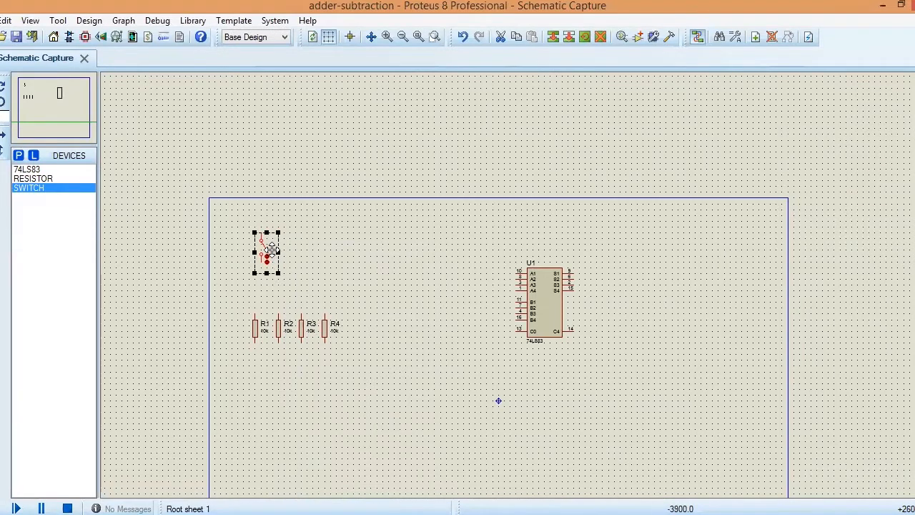
drag(268, 253, 262, 260)
click(349, 268)
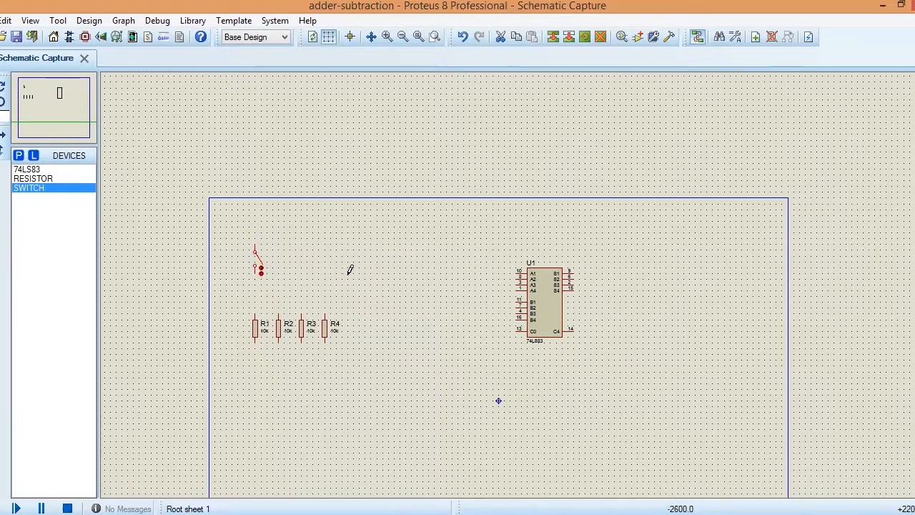
Step: Block-copy the switch three times to its right, placing one copy directly above each of resistors R2, R3 and R4
drag(241, 231, 279, 287)
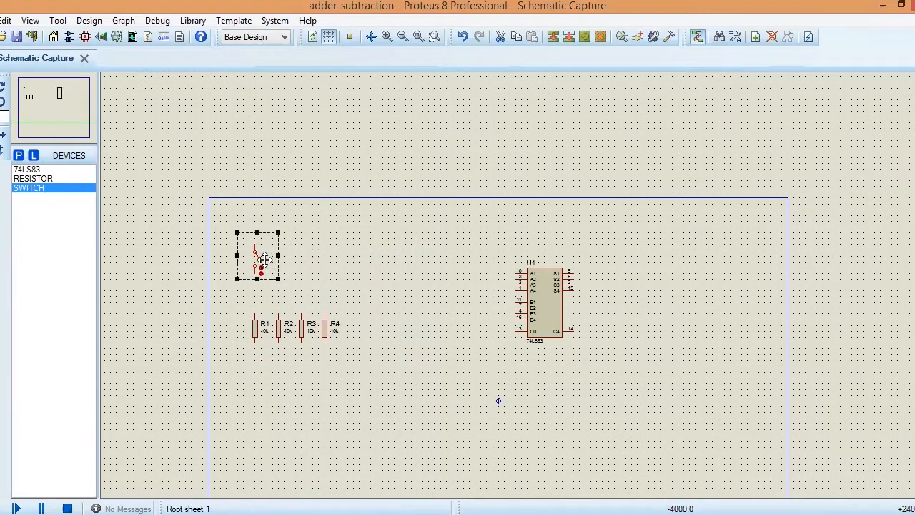
right_click(280, 244)
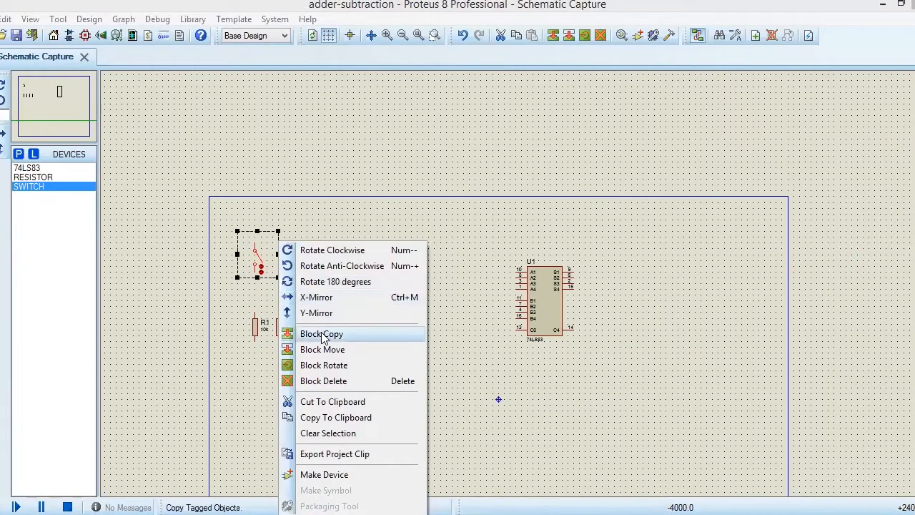
click(323, 334)
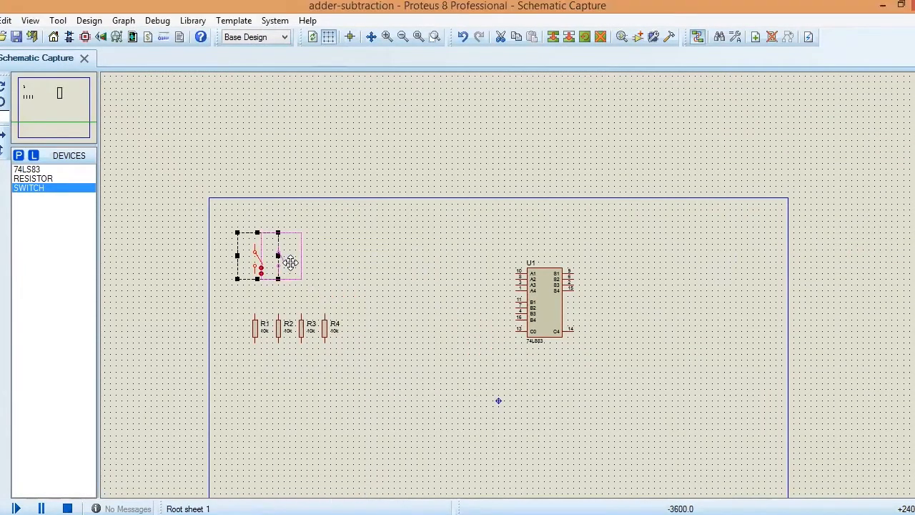
click(291, 262)
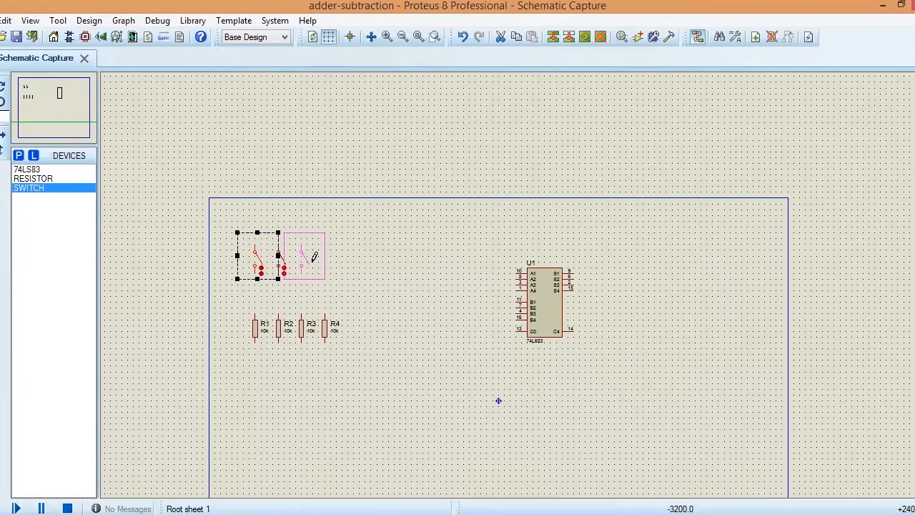
click(314, 263)
click(337, 261)
right_click(336, 261)
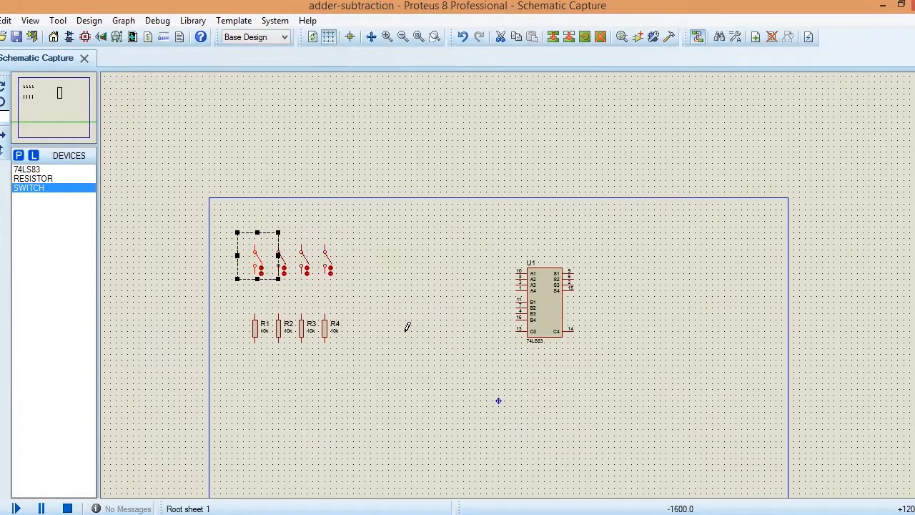
click(407, 327)
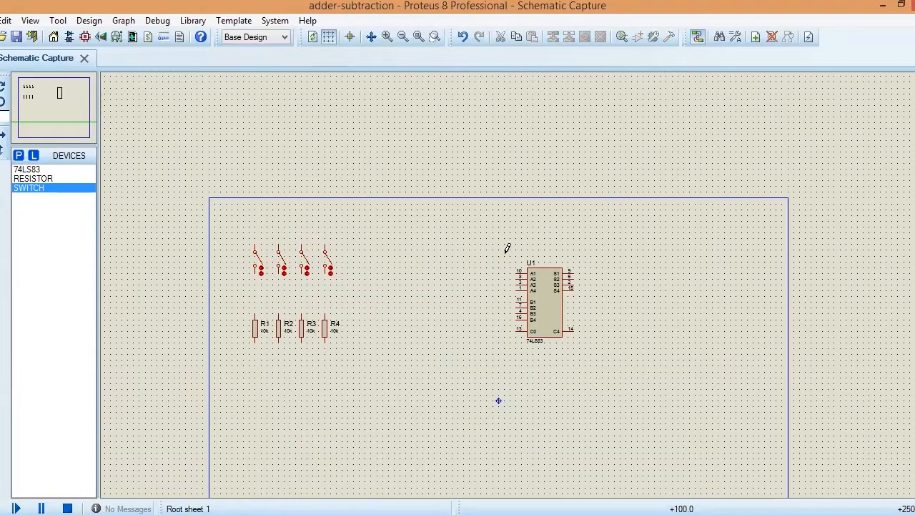
Step: Move the 74LS83 adder slightly down and to the left on the sheet
drag(505, 255, 602, 371)
drag(556, 318, 546, 336)
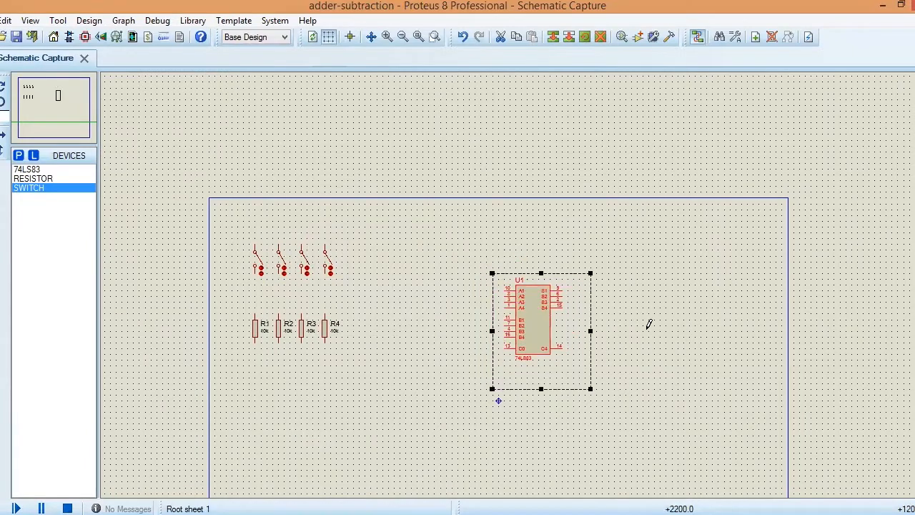
click(650, 322)
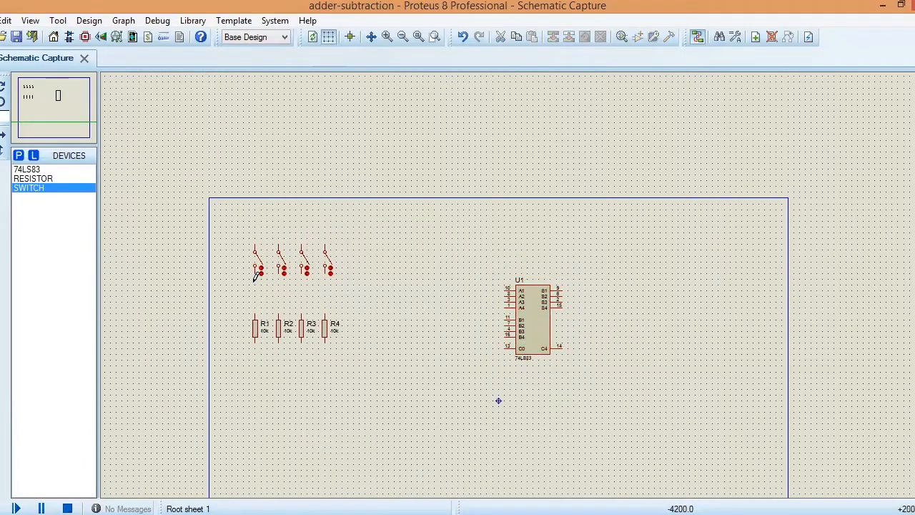
Step: Place a ground terminal below resistor R1 and wire the lower ends of all four resistors to it
click(0, 201)
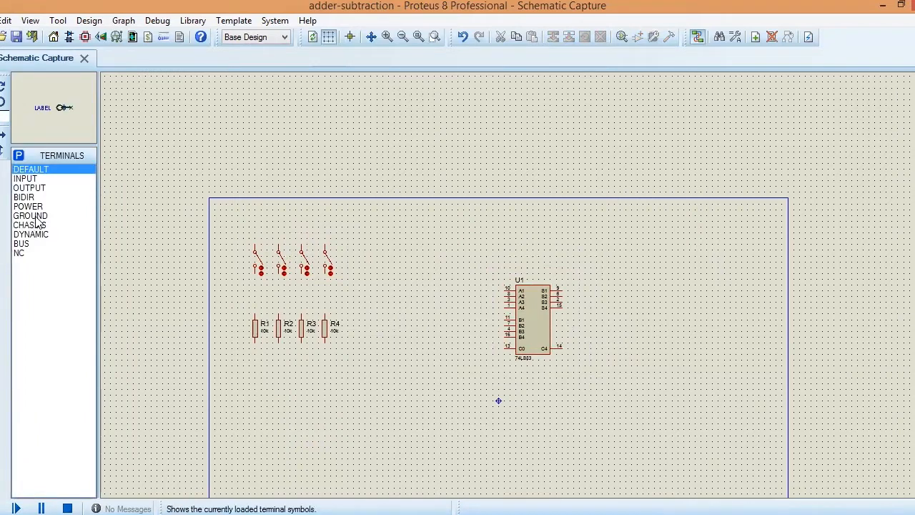
click(35, 216)
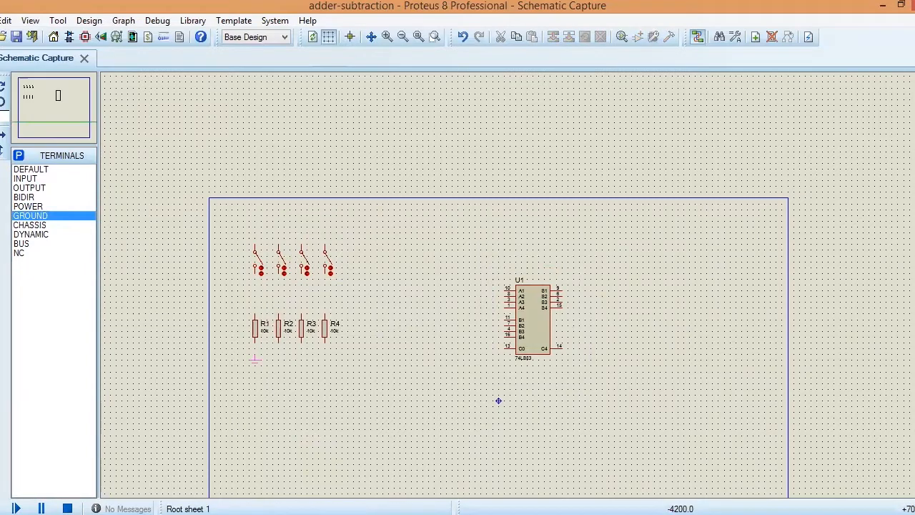
click(254, 358)
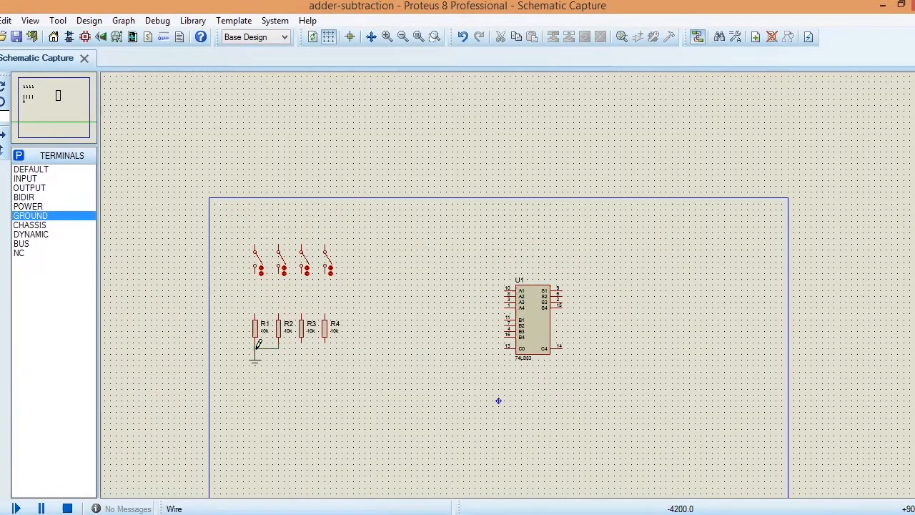
click(254, 348)
click(302, 342)
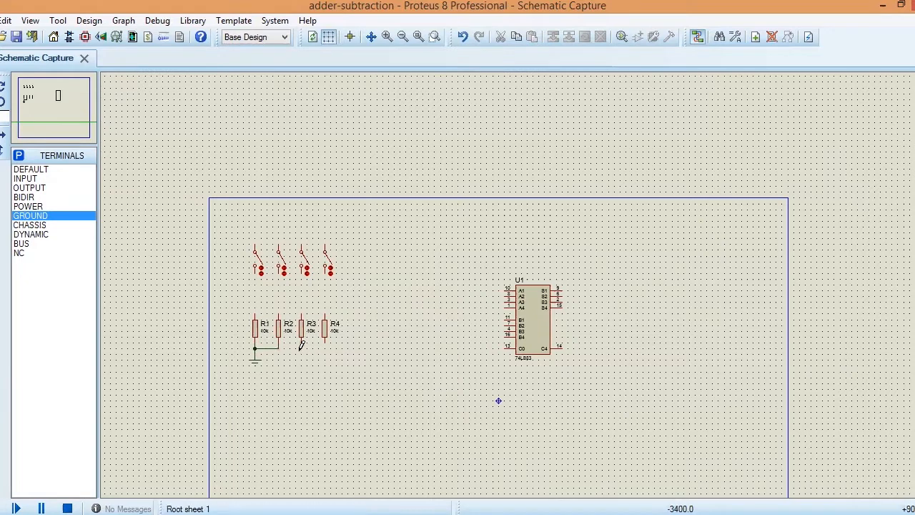
click(279, 348)
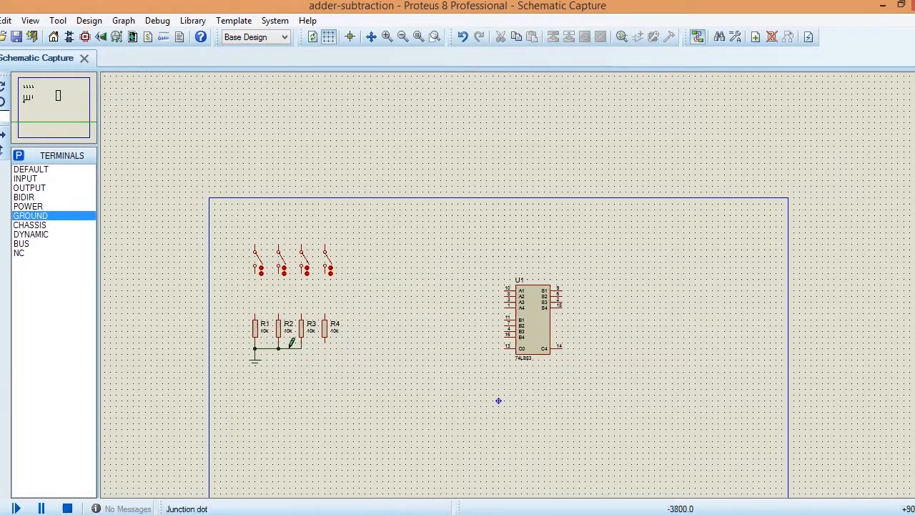
click(325, 342)
click(301, 349)
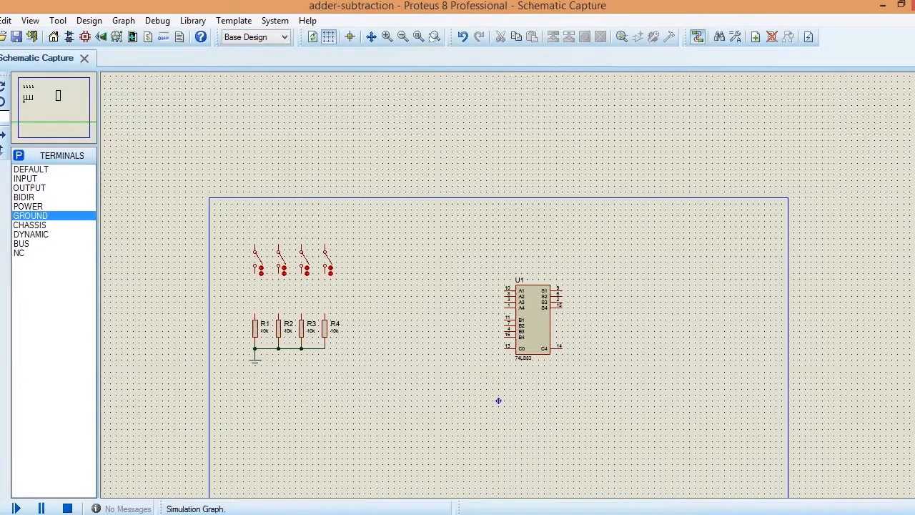
Step: Place a DC generator above and left of the first switch, name it Vcc and set its voltage to 5 V
click(0, 247)
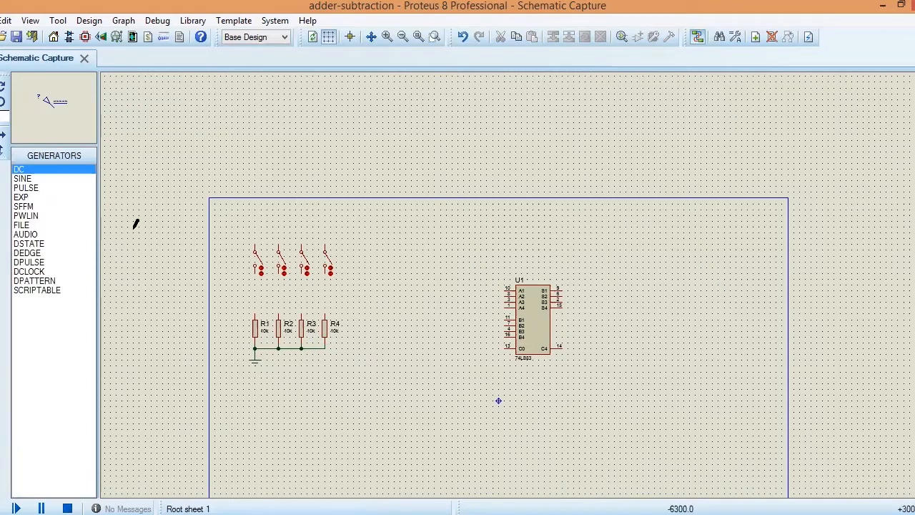
click(242, 216)
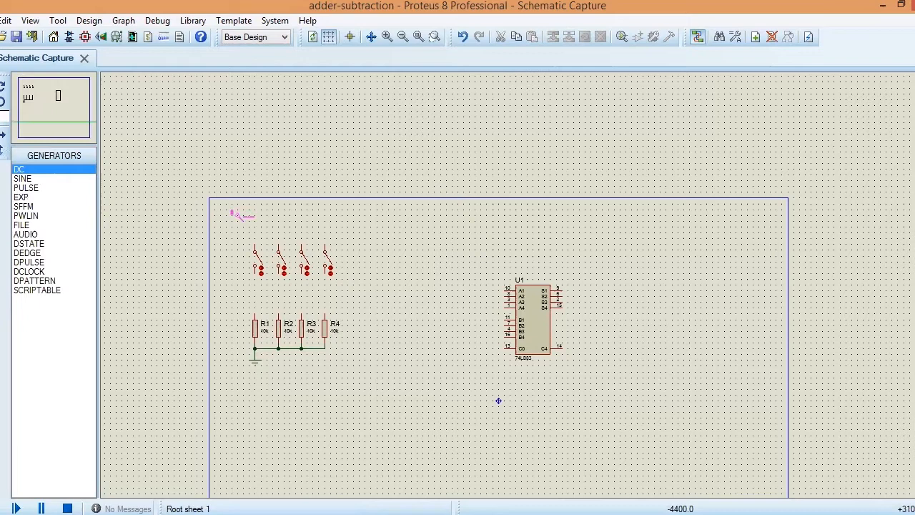
click(236, 215)
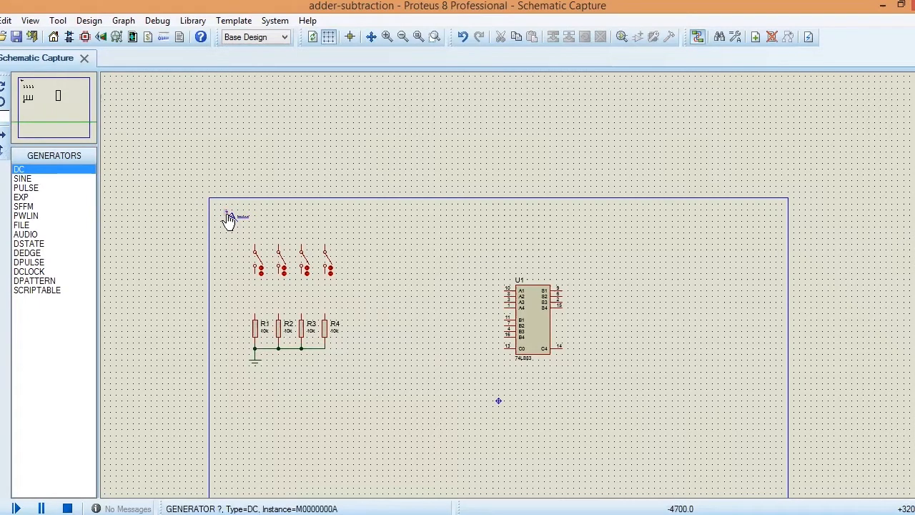
double_click(228, 218)
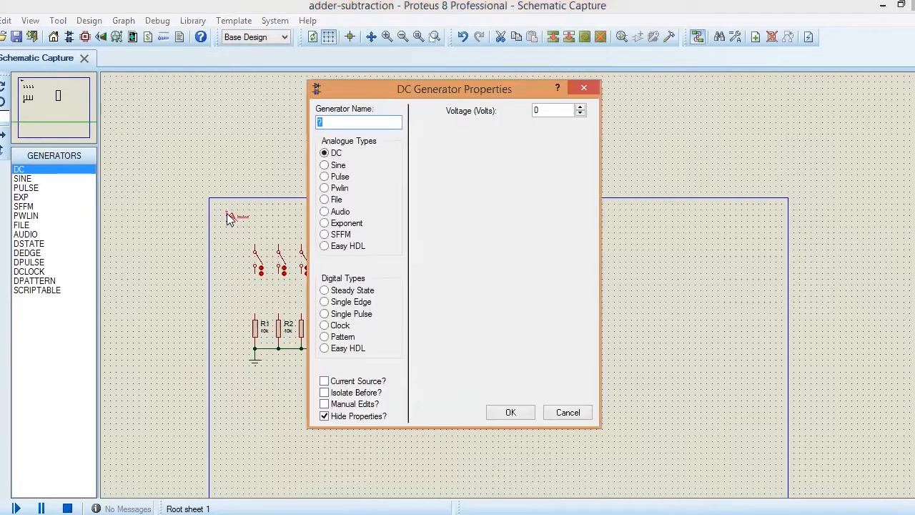
text(Vcc)
drag(548, 109, 527, 111)
text(5)
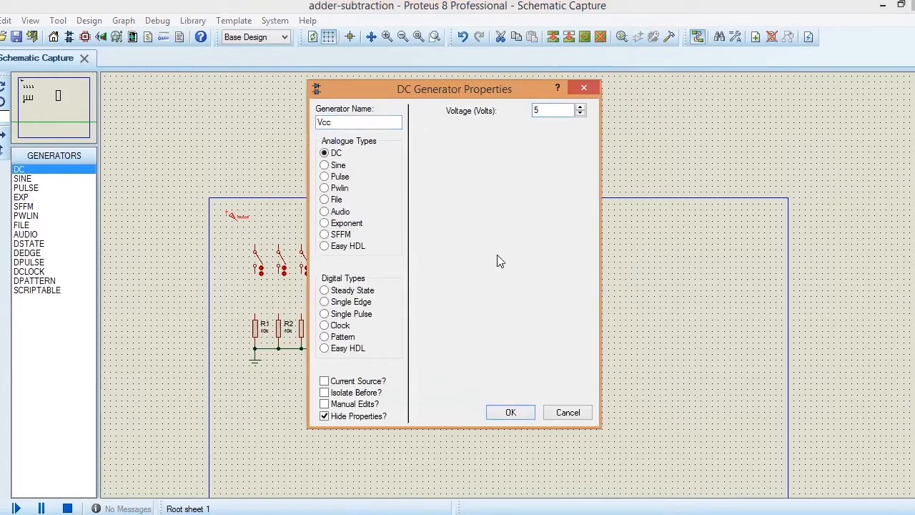
click(509, 414)
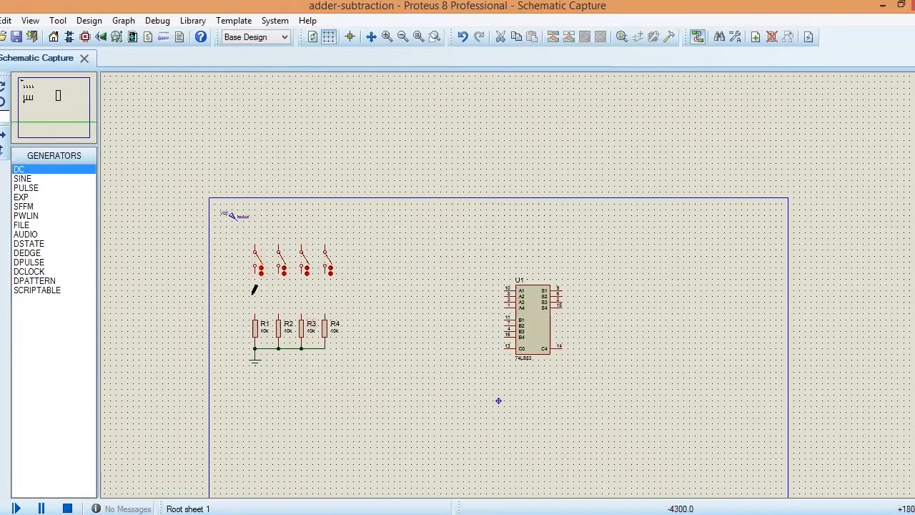
Step: Wire the Vcc generator to the upper terminals of all four switches along a common supply line
click(248, 216)
click(255, 249)
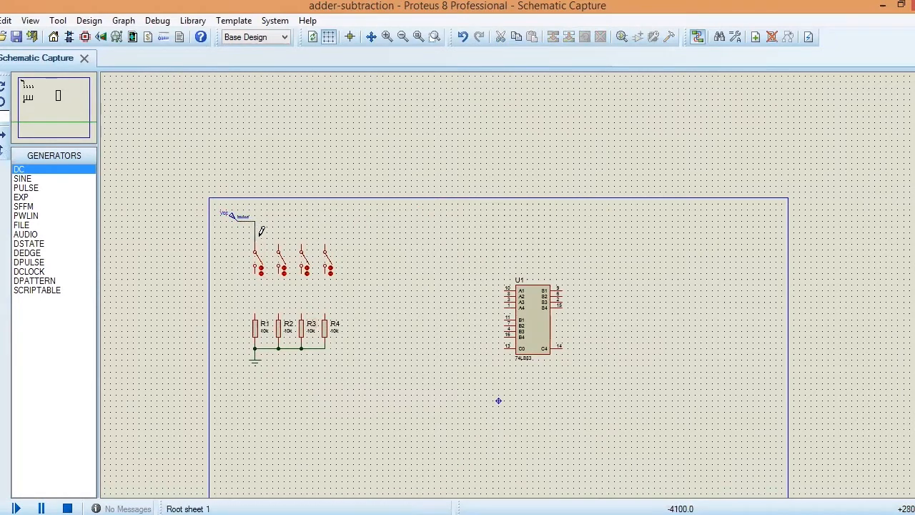
click(278, 245)
click(256, 222)
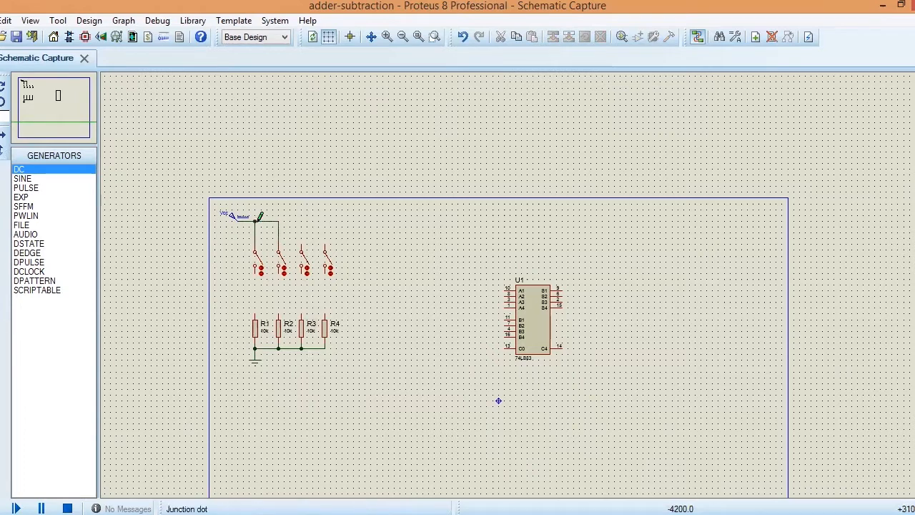
click(302, 247)
click(280, 222)
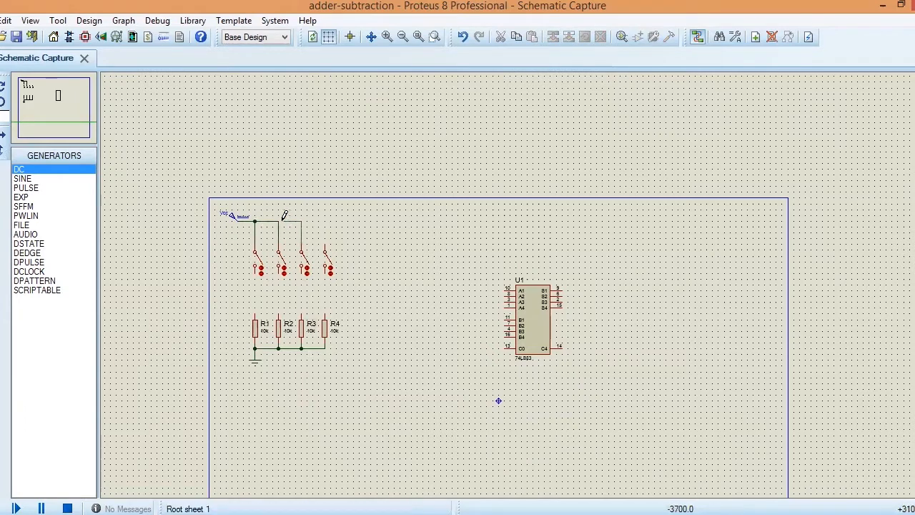
click(325, 245)
click(301, 222)
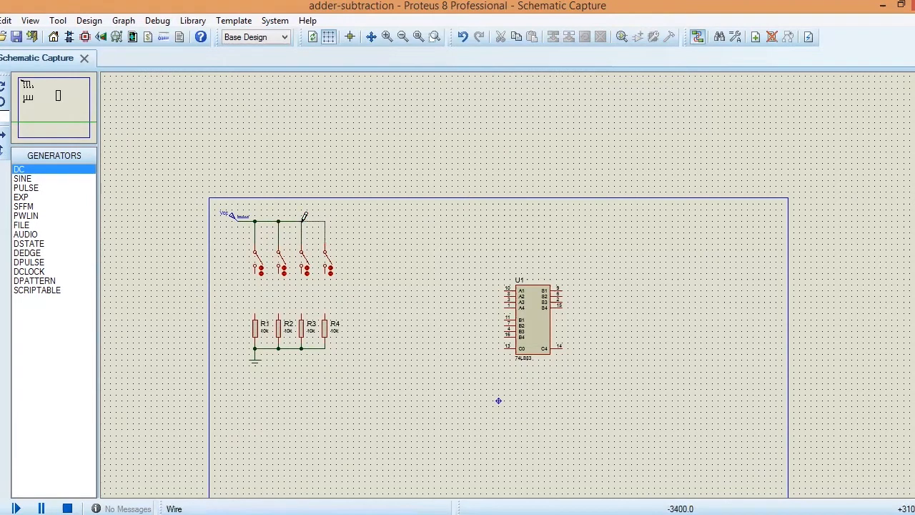
Step: Wire the lower terminal of each switch straight down to the resistor beneath it, R1 through R4
click(255, 271)
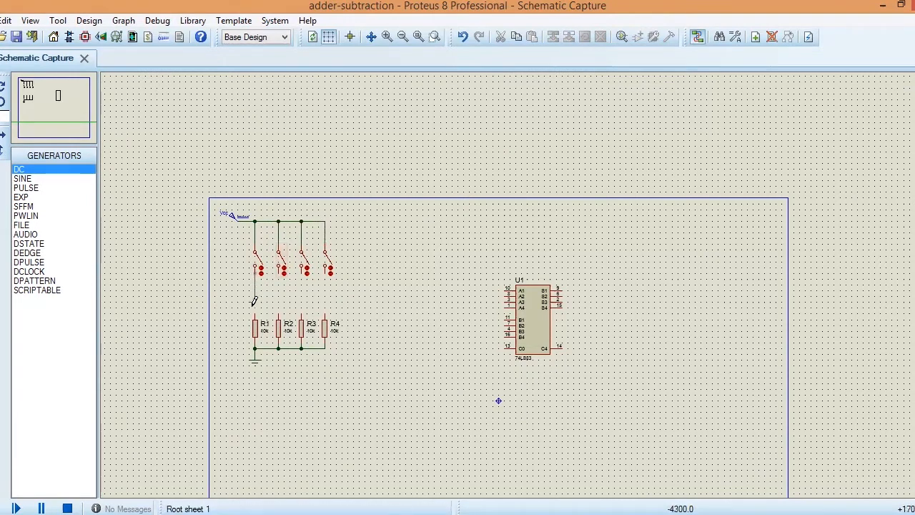
click(255, 316)
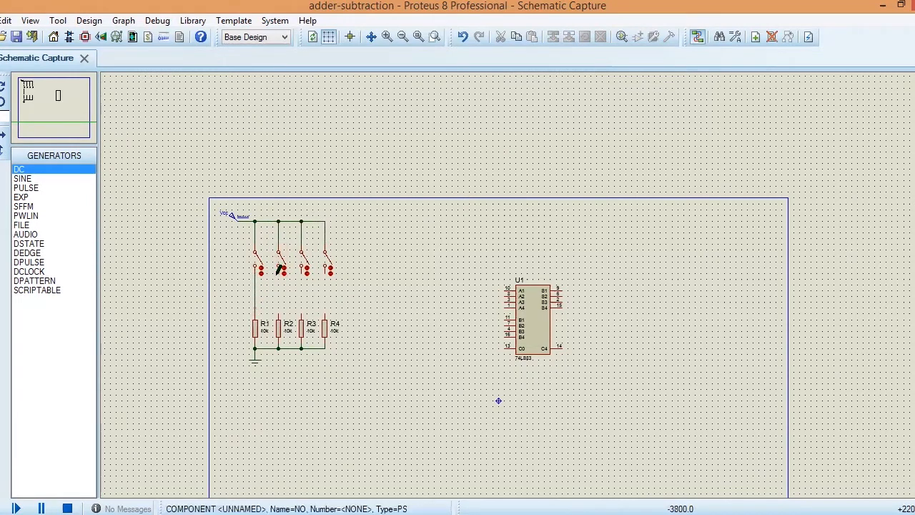
click(278, 270)
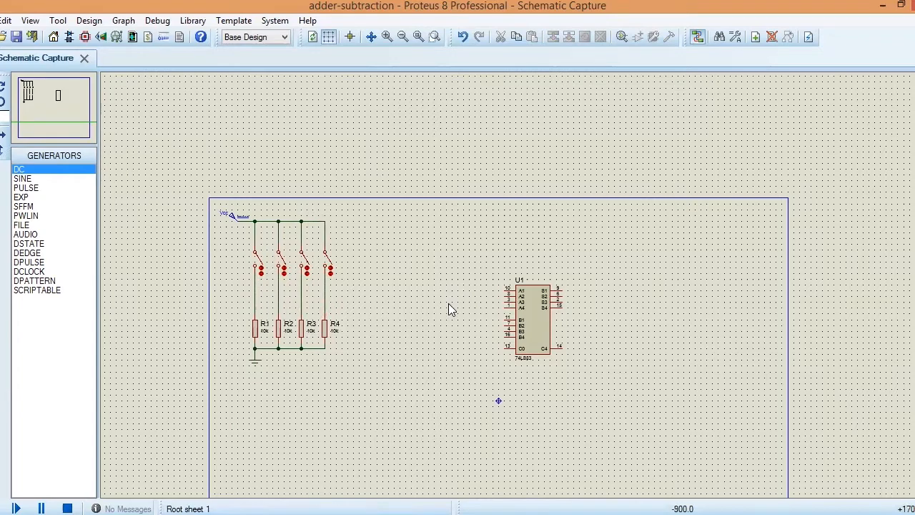
Step: Nudge the 74LS83 adder up by about one grid step
scroll(448, 303, up, 1)
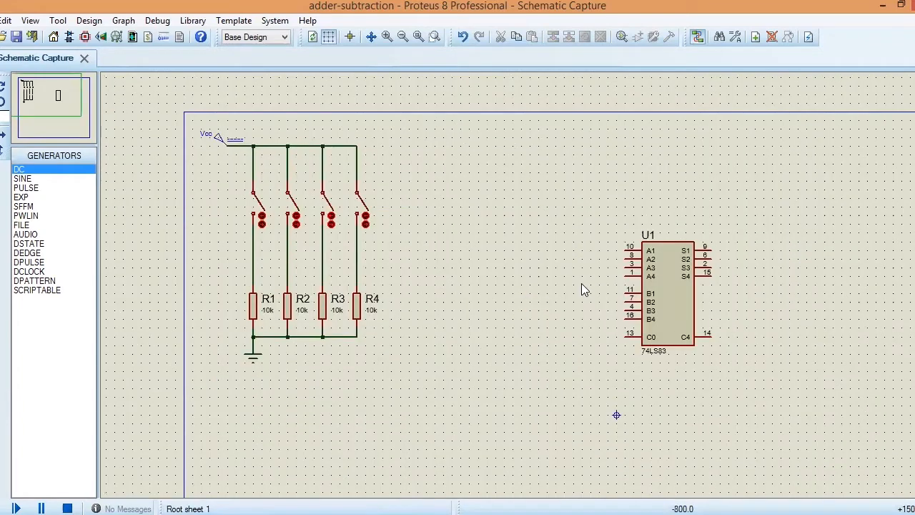
drag(600, 233, 739, 365)
mouse_move(701, 326)
mouse_down()
mouse_move(704, 310)
mouse_move(707, 317)
mouse_up()
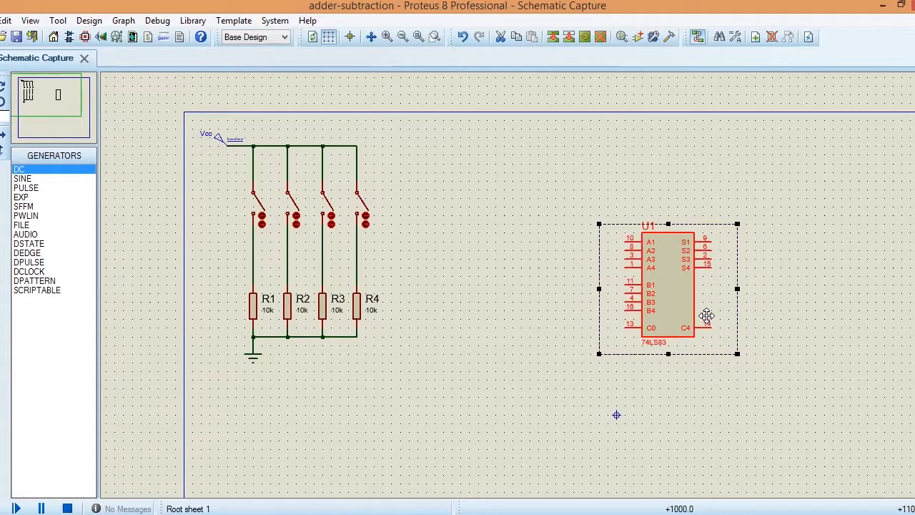
click(767, 325)
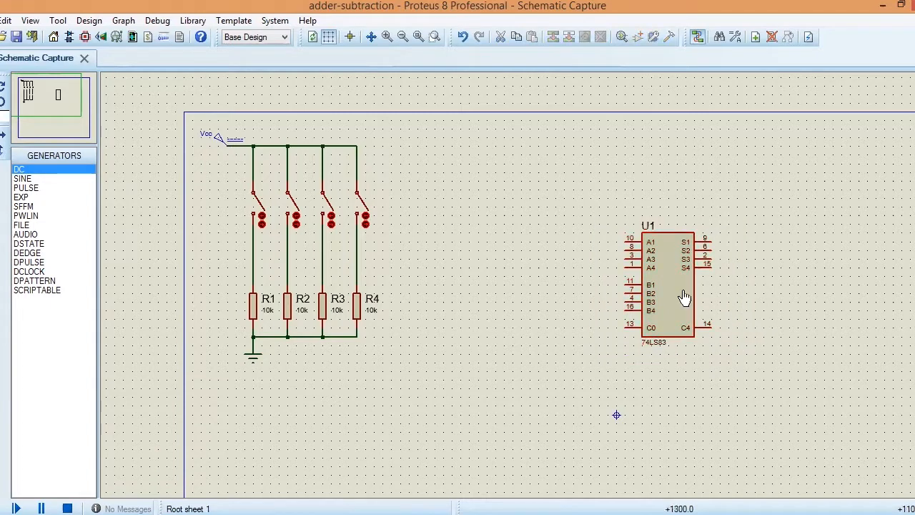
Step: Wire adder inputs A1, A2, A3 and A4 to the switch-resistor lines above R4, R3, R2 and R1 respectively
click(627, 241)
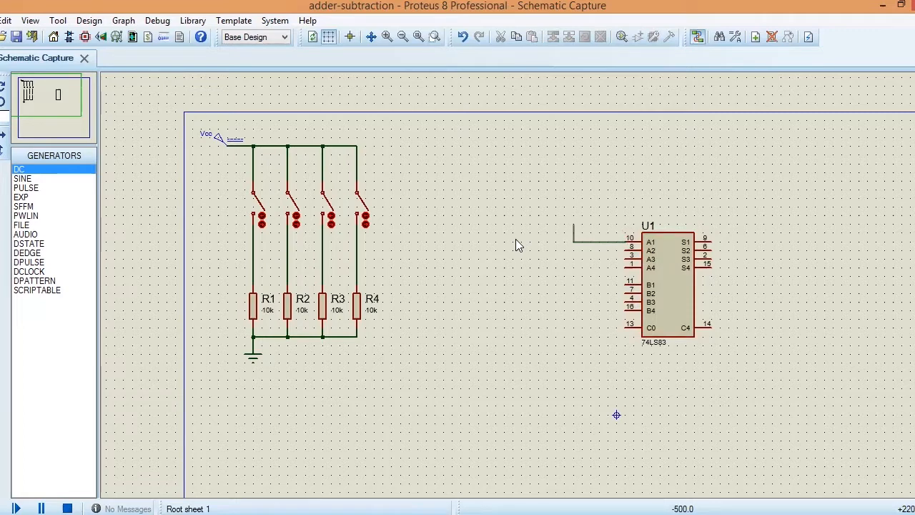
click(358, 242)
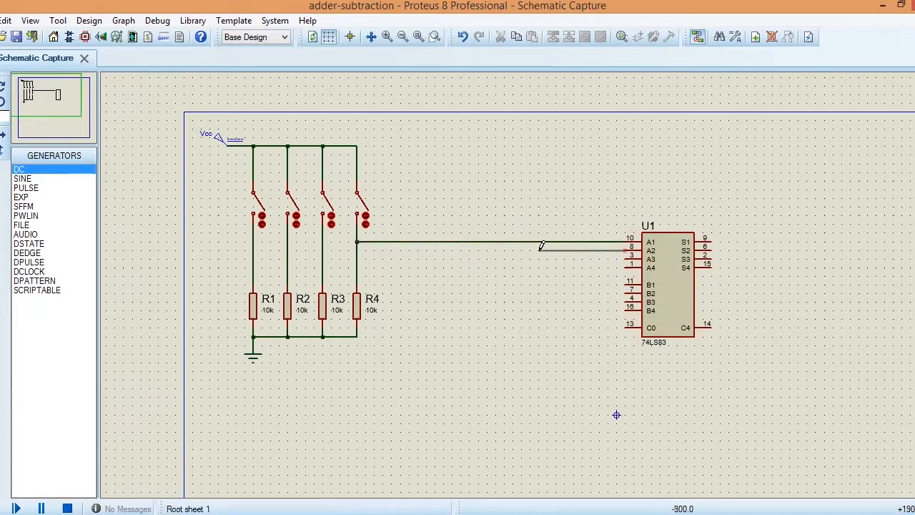
click(323, 250)
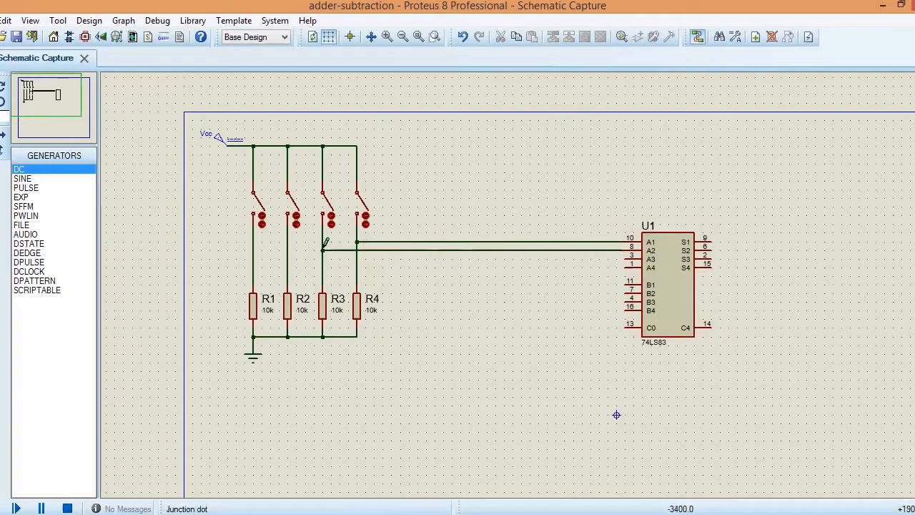
click(616, 259)
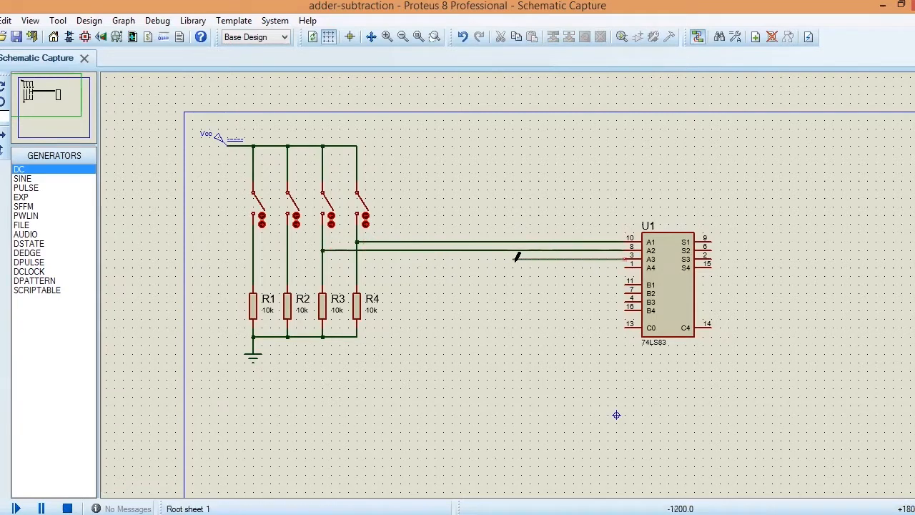
click(288, 259)
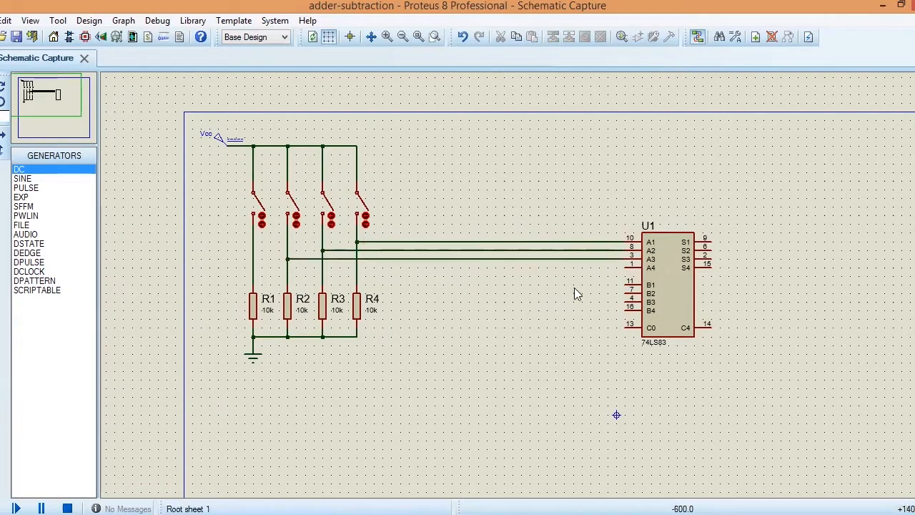
click(626, 267)
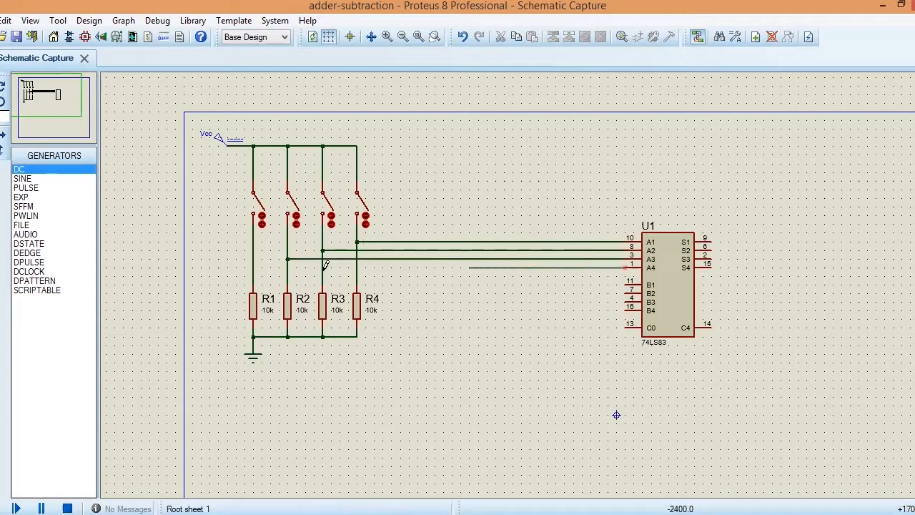
click(253, 268)
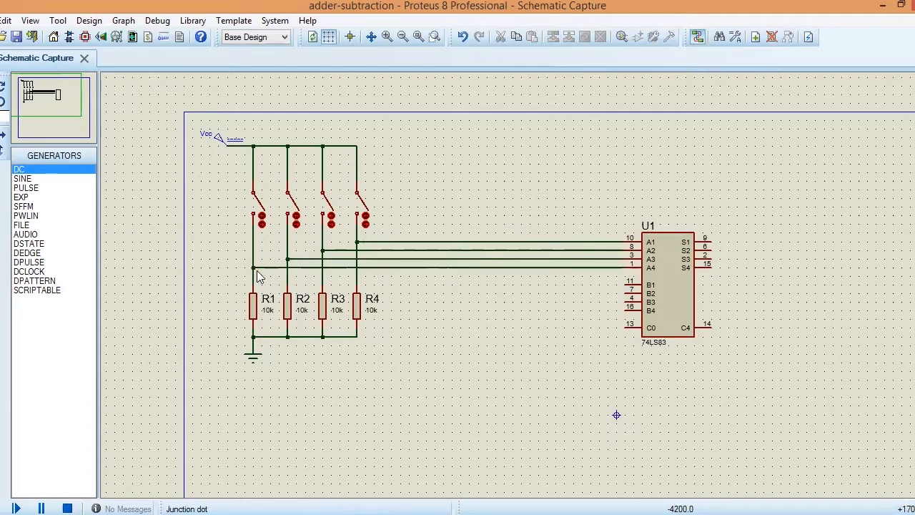
Step: Set the values of resistors R1 and R2 to 1k
double_click(268, 313)
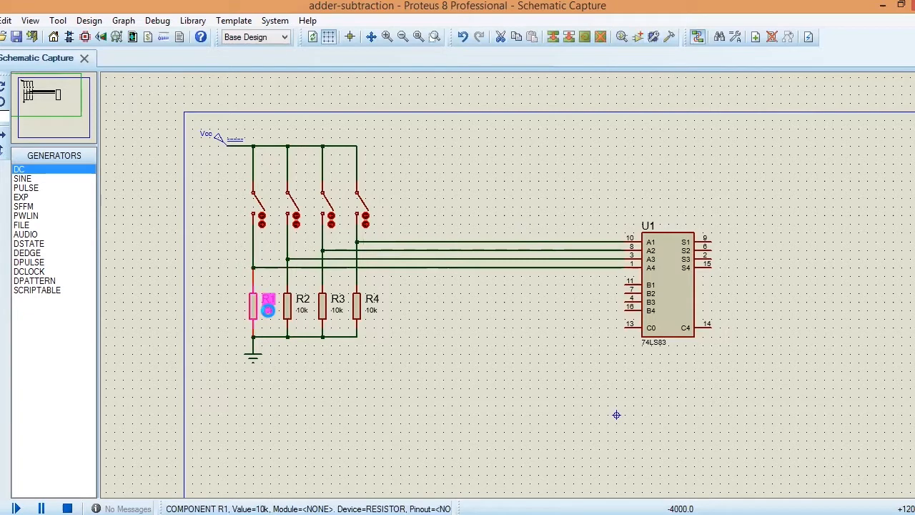
text(1k)
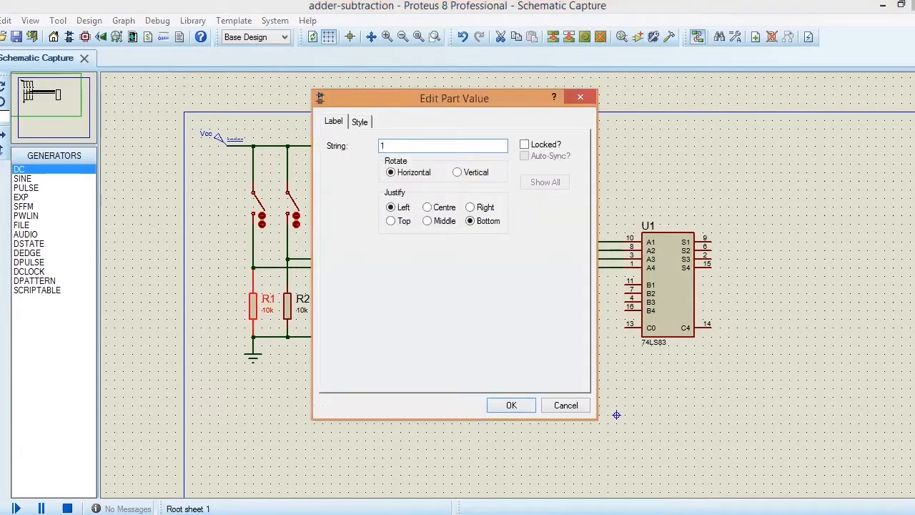
click(507, 405)
double_click(302, 308)
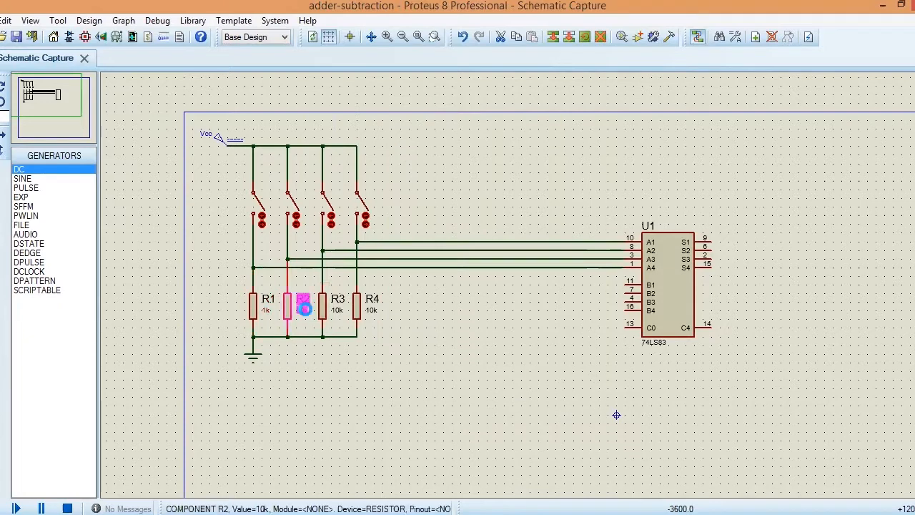
text(1k)
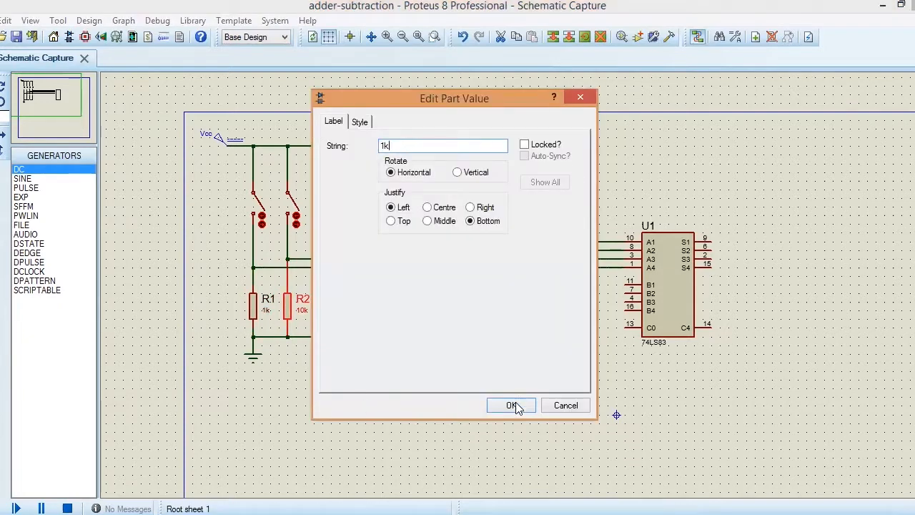
click(512, 405)
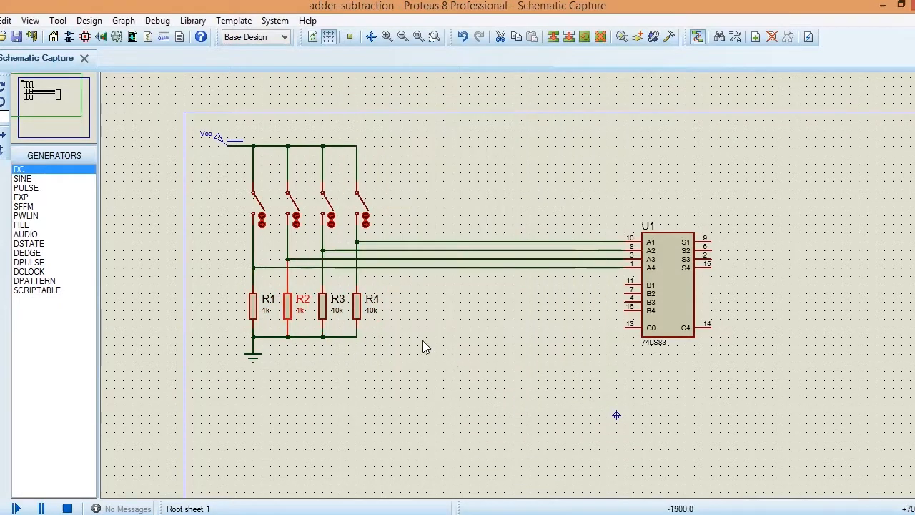
Step: Set the values of resistors R3 and R4 to 1k
click(339, 307)
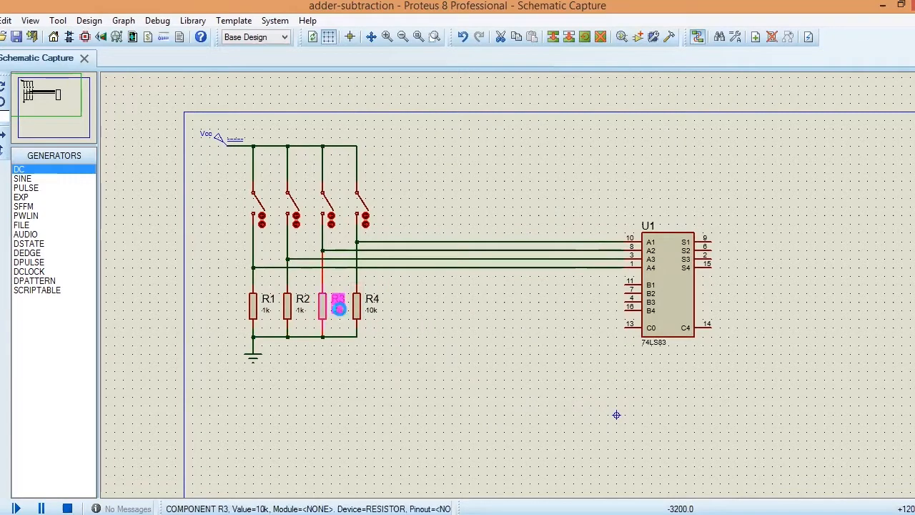
click(339, 308)
text(1k)
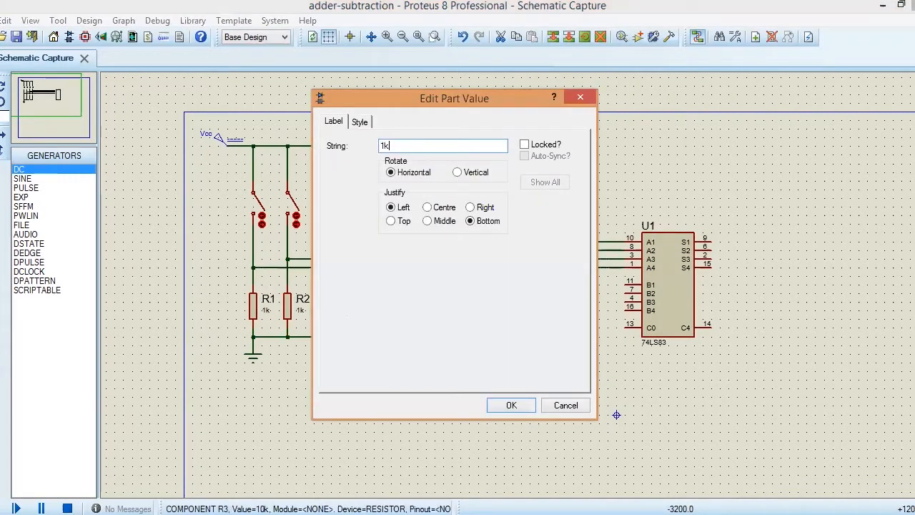
click(506, 406)
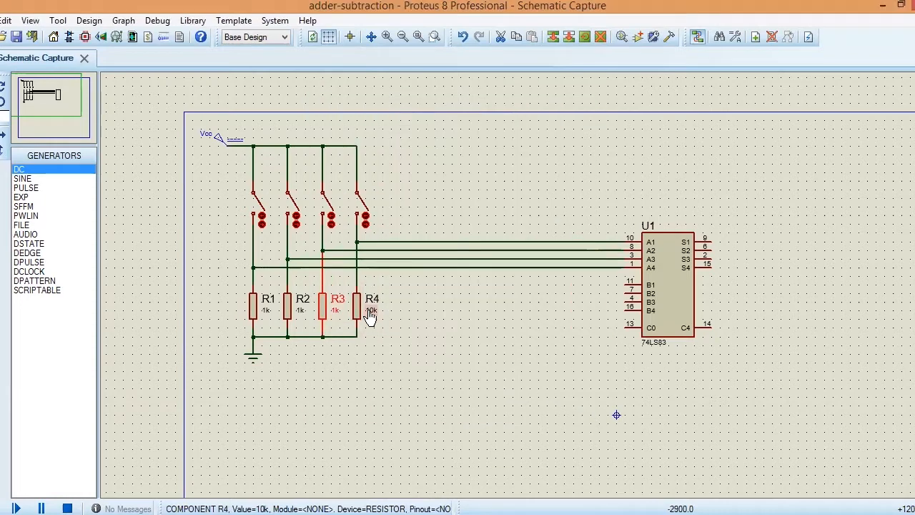
click(369, 309)
click(370, 310)
text(1k)
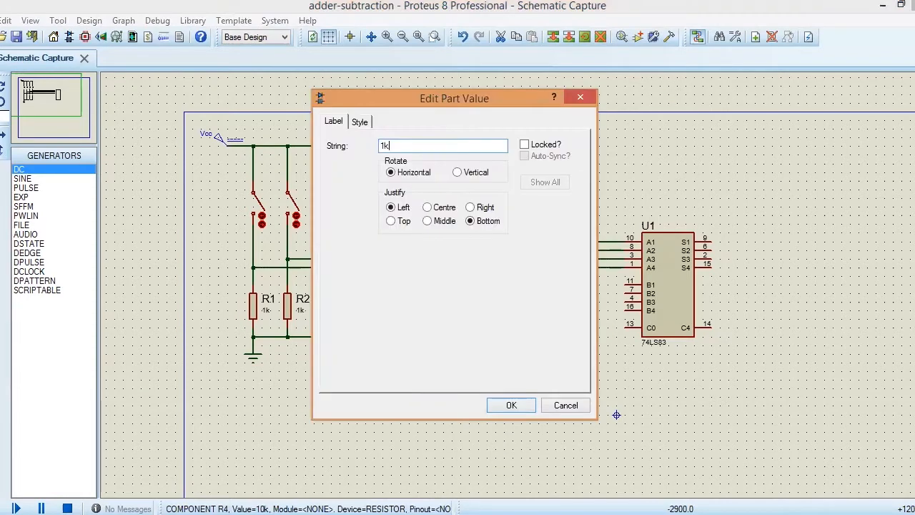
click(496, 409)
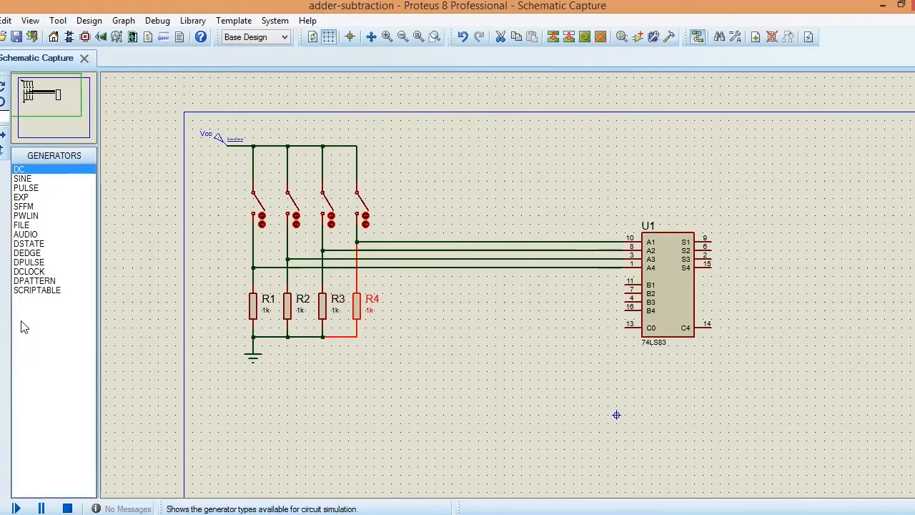
Step: Add component-style text labels A3 and A2 beside the first and second switches
click(1, 398)
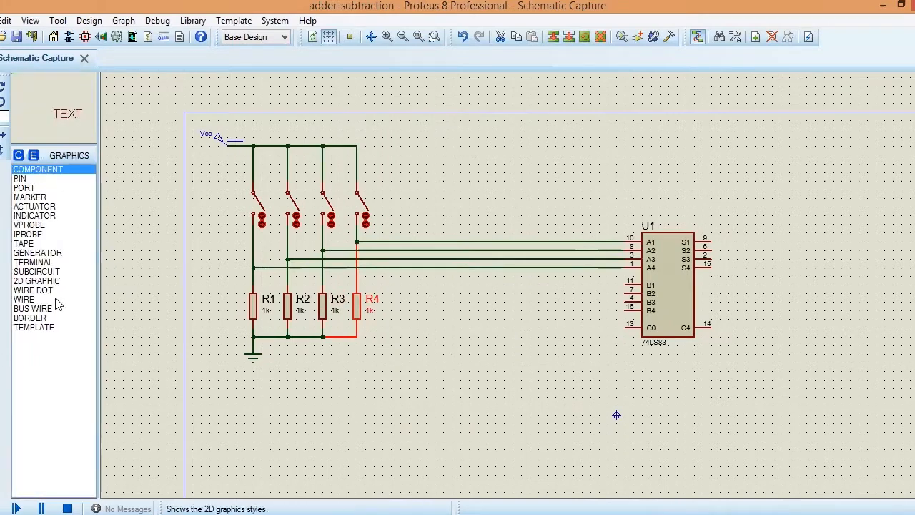
click(238, 167)
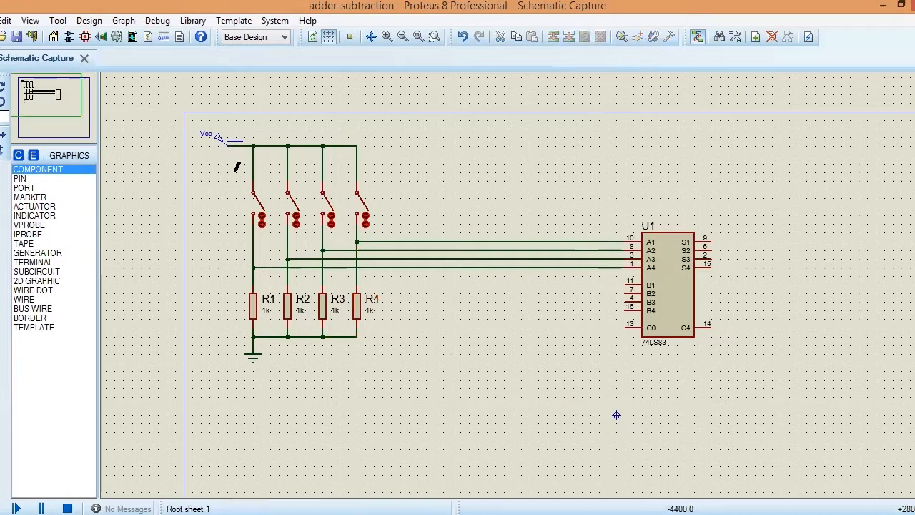
click(235, 172)
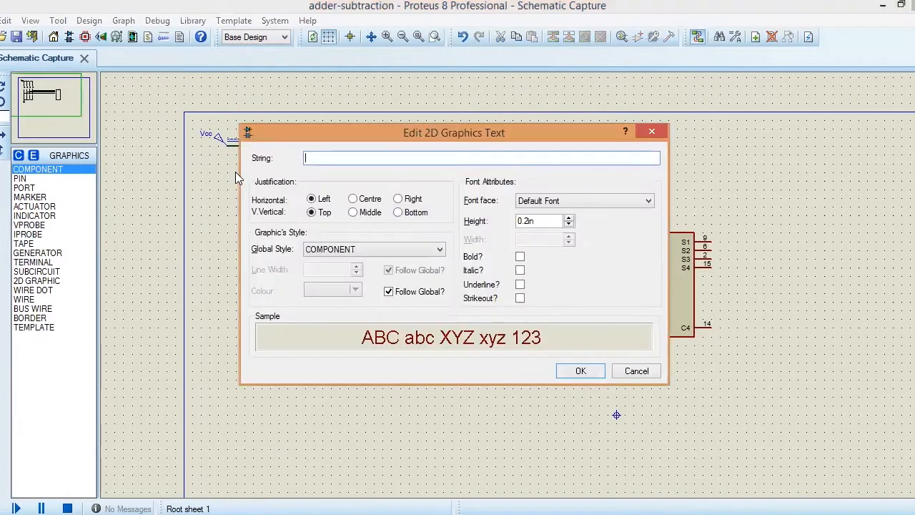
text(A3)
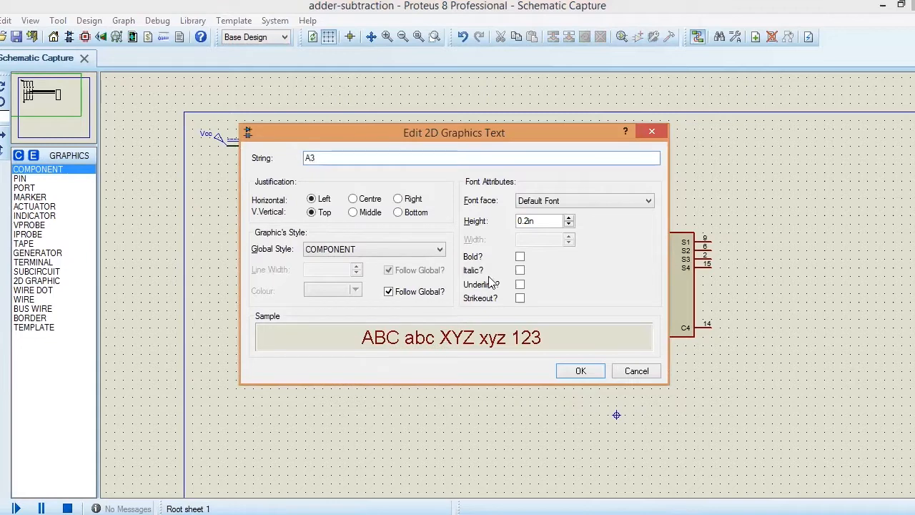
click(578, 370)
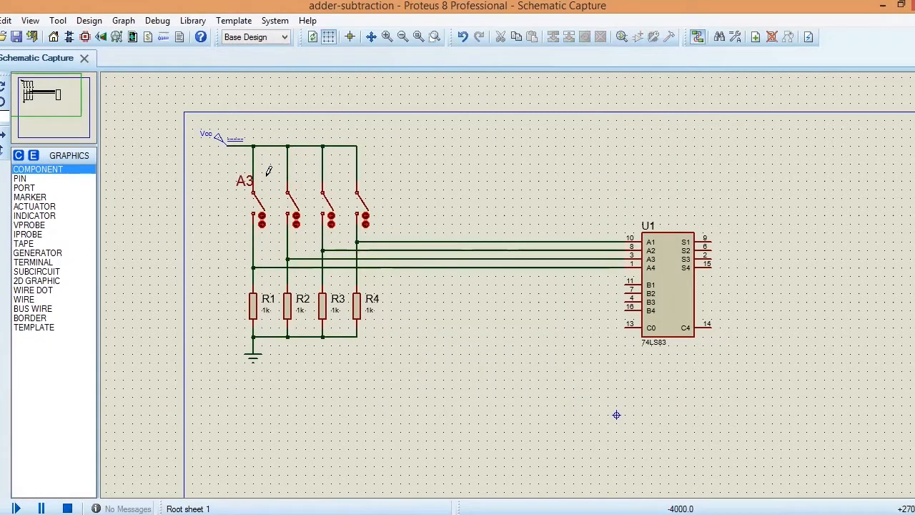
click(270, 181)
text(A2)
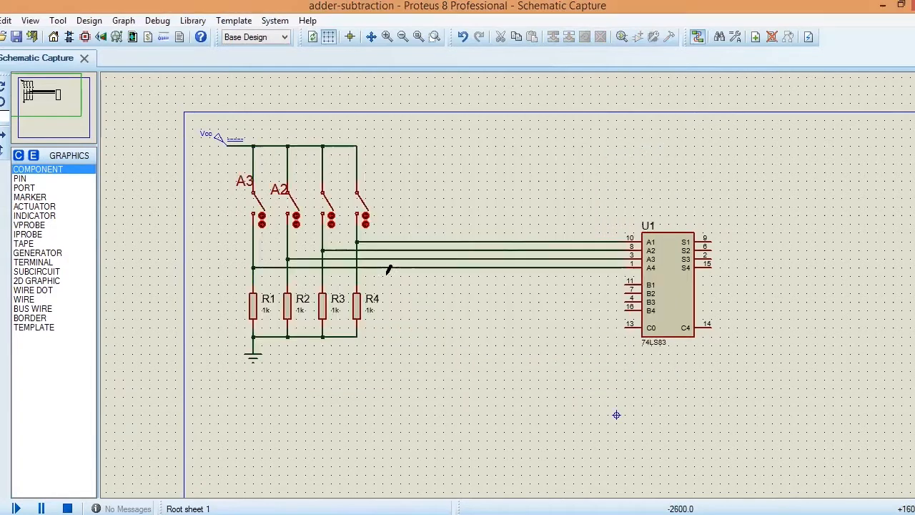
click(579, 371)
Step: Add text labels A1 and A0 beside the third and fourth switches
click(303, 170)
text(A1)
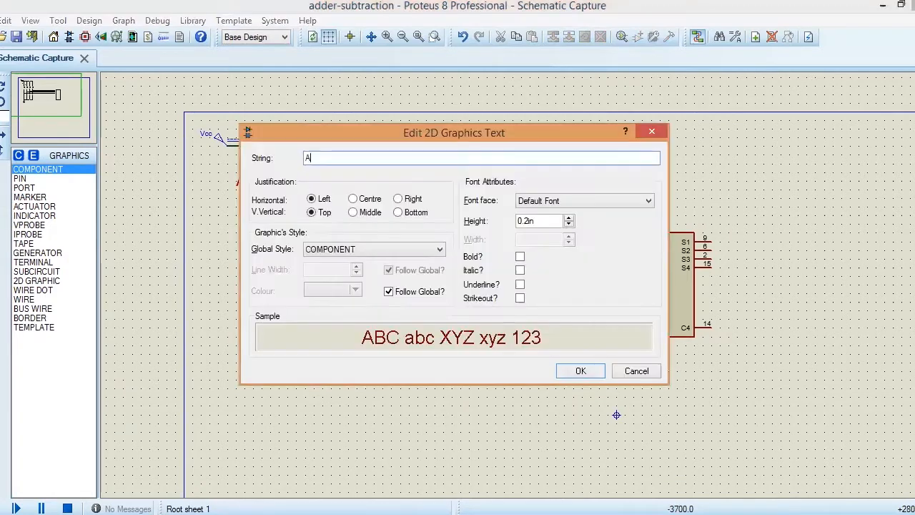
click(576, 371)
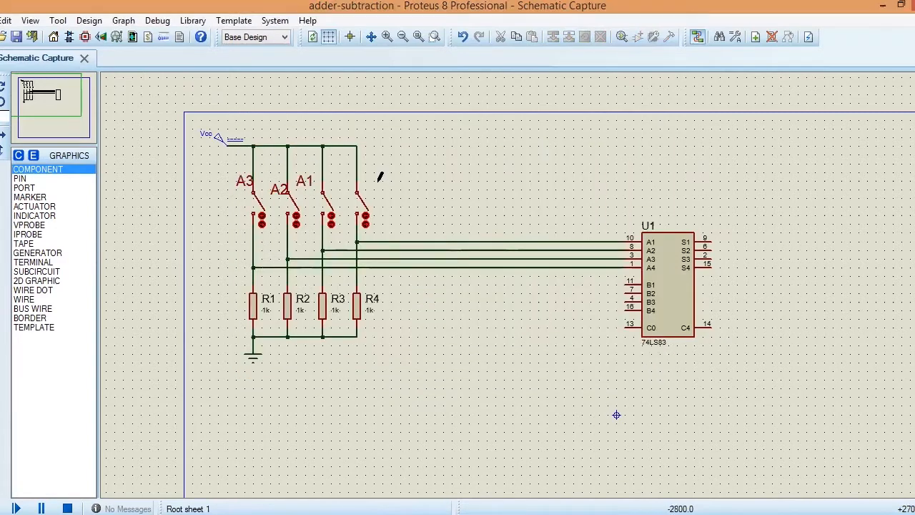
click(337, 172)
text(A)
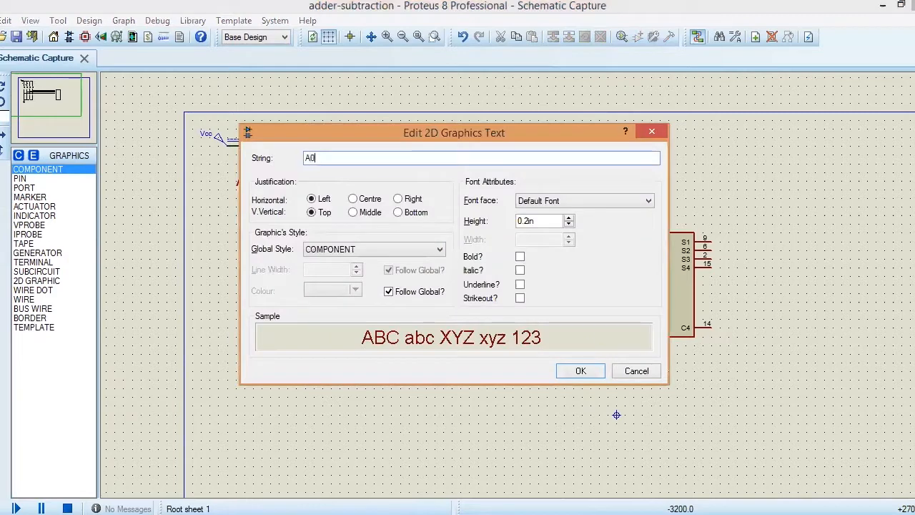
text(0)
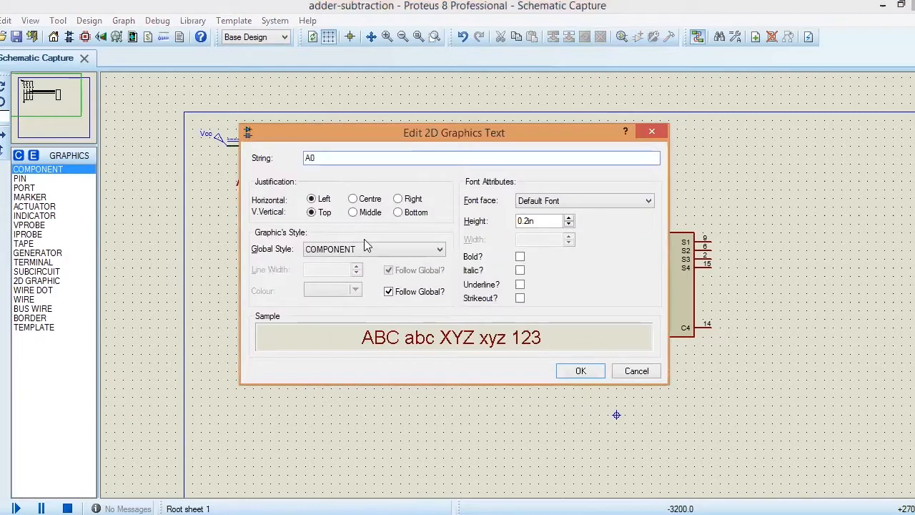
click(576, 371)
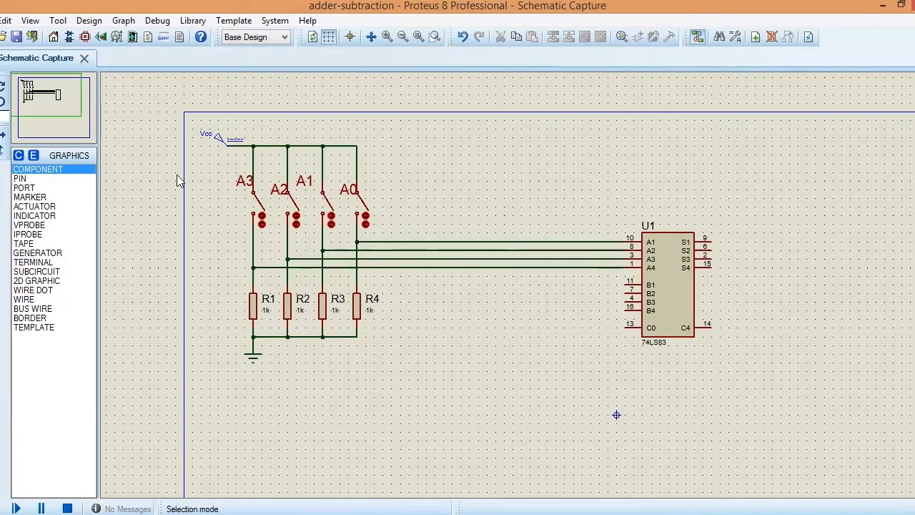
Step: Move labels A0, A2 and A3 clear of the switch wires and level with A1 in one row
click(346, 192)
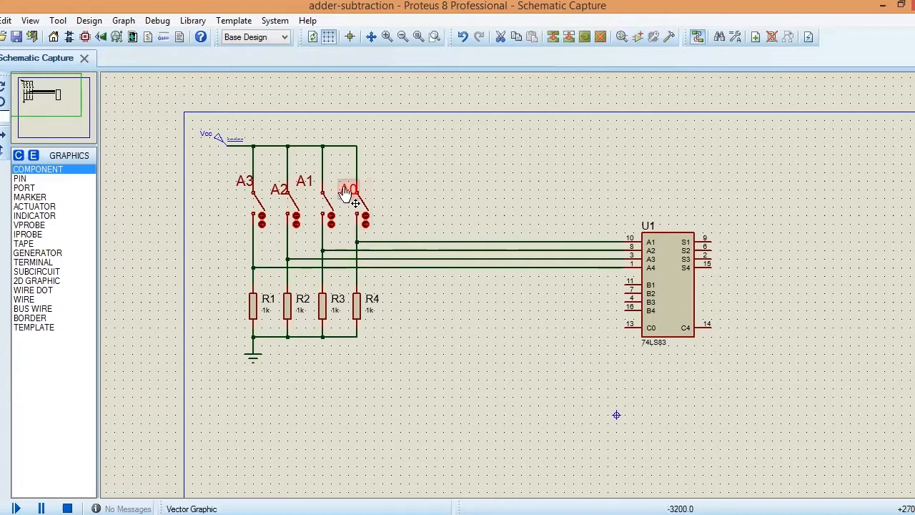
drag(346, 192, 339, 181)
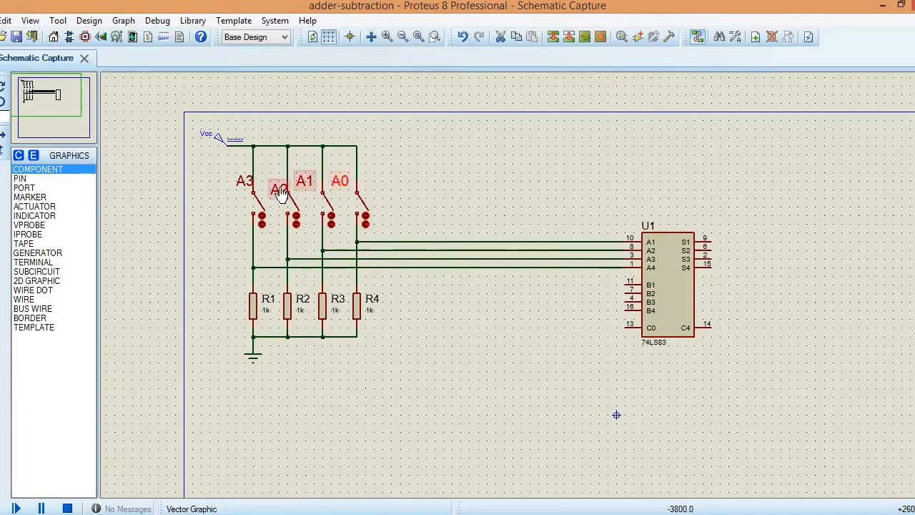
drag(278, 189, 239, 184)
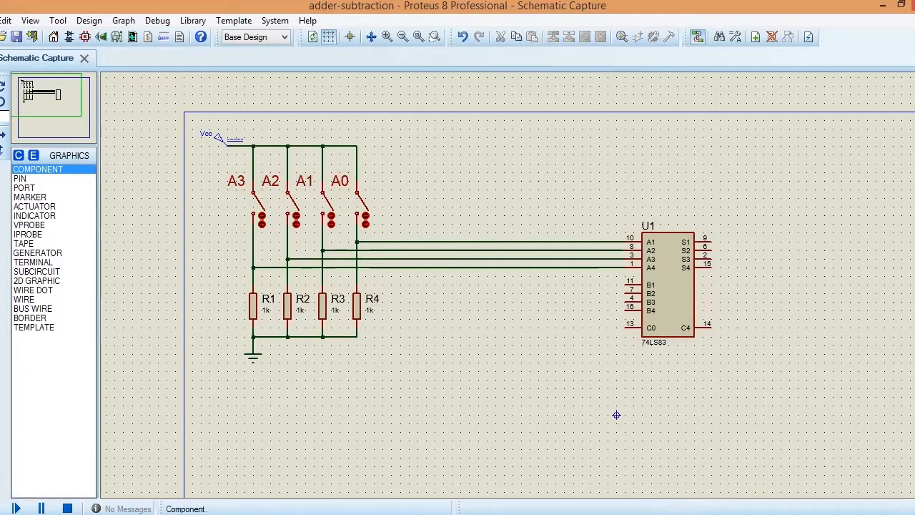
Step: Find the 74LS86 exclusive-OR gate in the parts library and add it to the device list
click(0, 101)
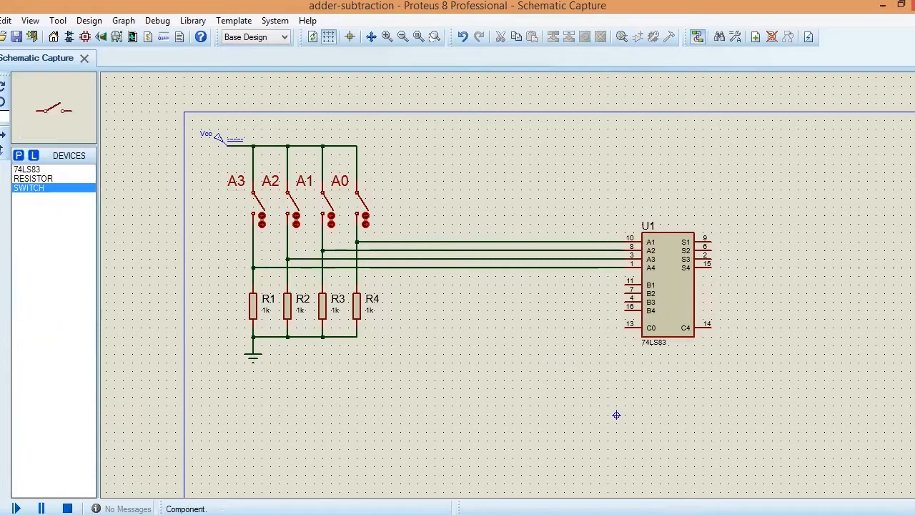
click(20, 156)
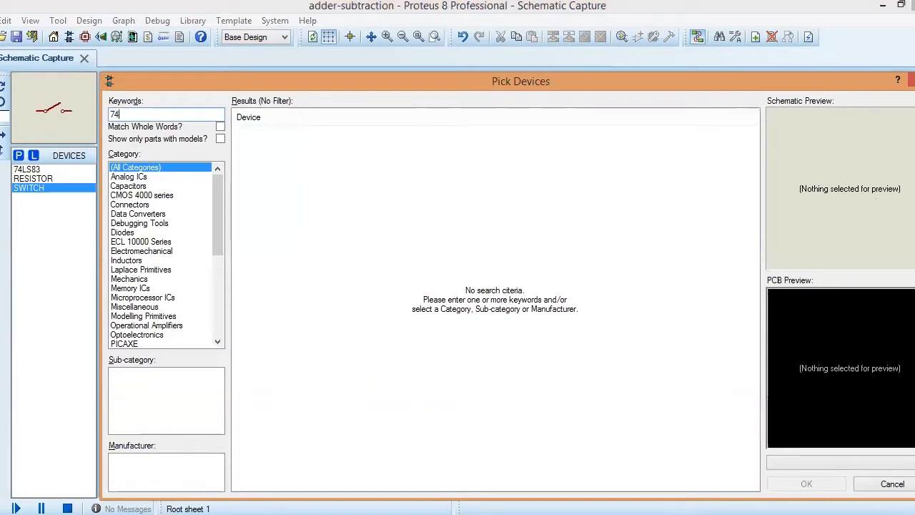
text(74ls86)
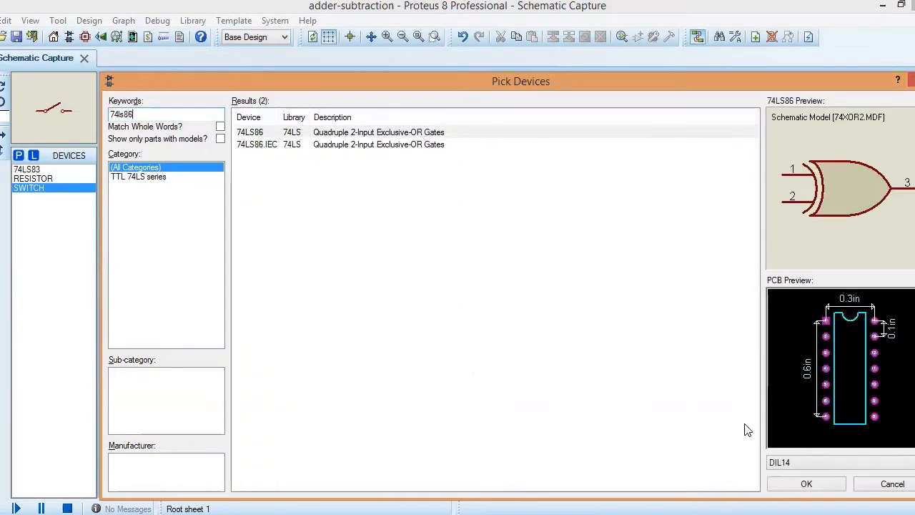
click(782, 485)
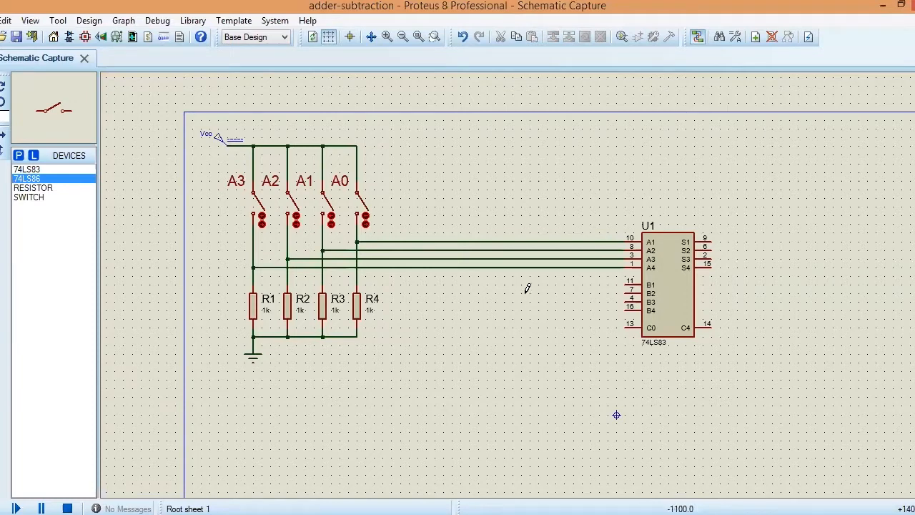
Step: Place four 74LS86 XOR gates in a vertical column between the switch bank and the 74LS83 adder
click(538, 286)
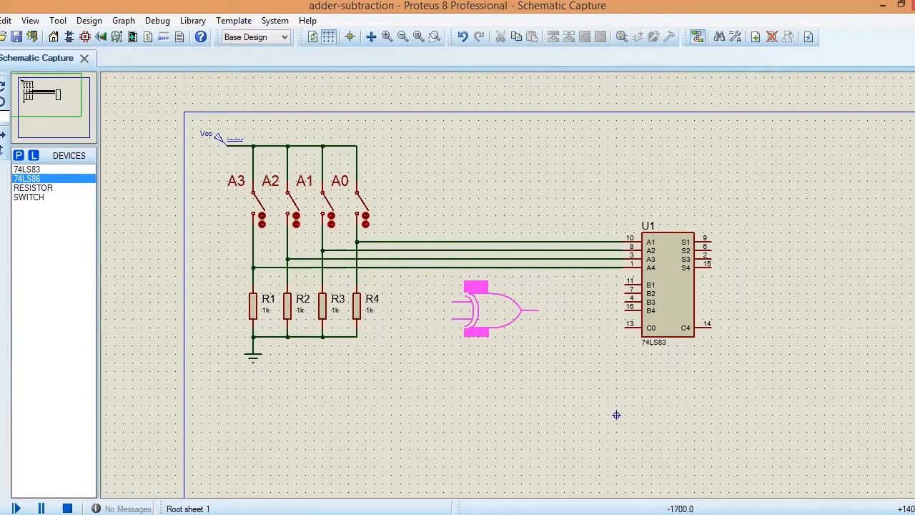
click(493, 309)
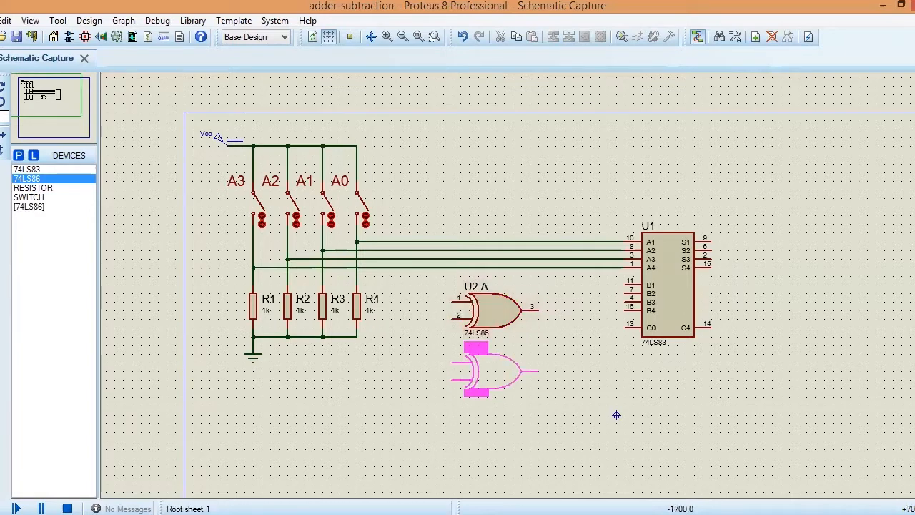
click(493, 370)
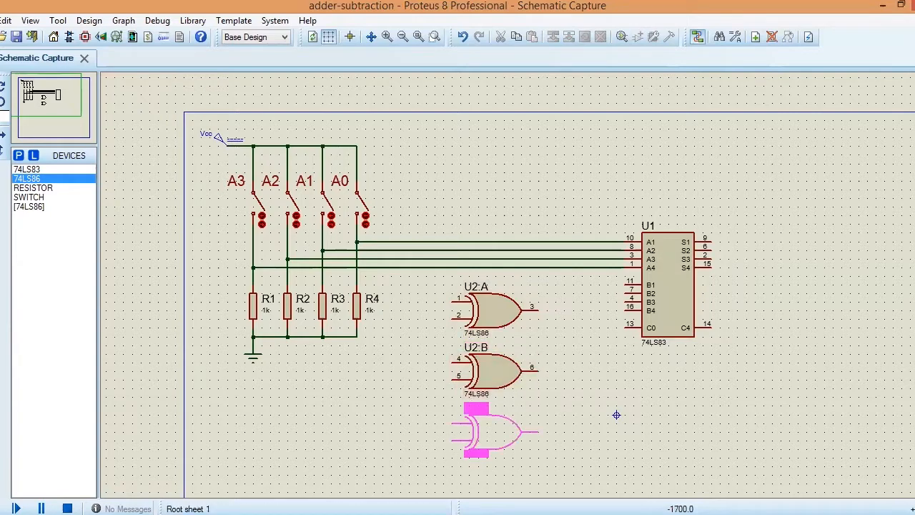
click(473, 412)
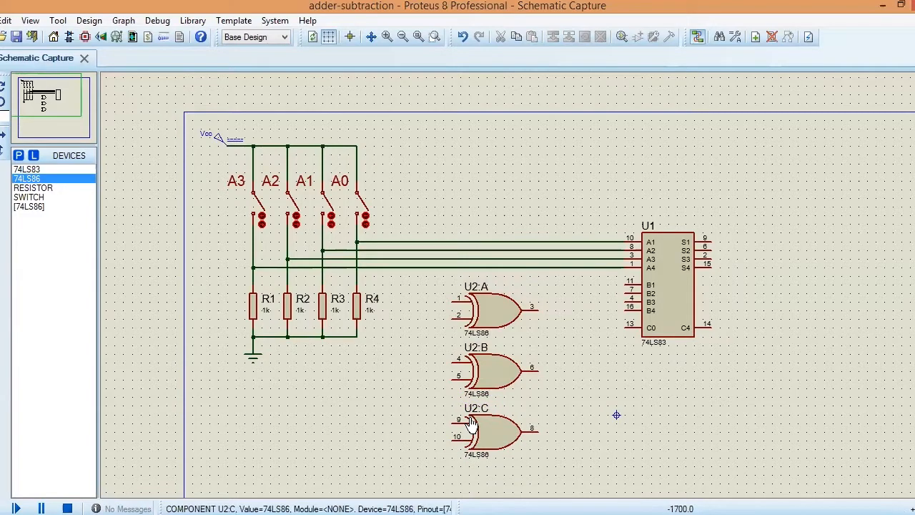
scroll(527, 296, up, 1)
scroll(525, 286, down, 2)
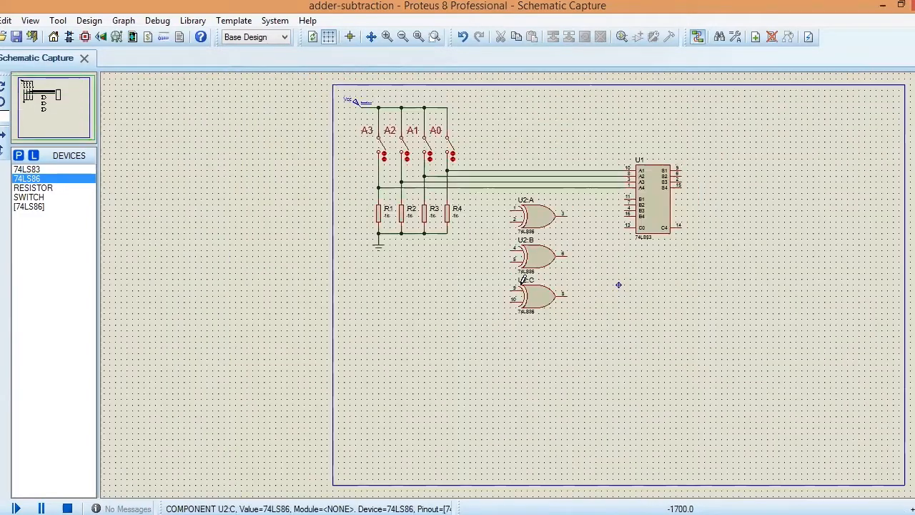
scroll(524, 280, up, 1)
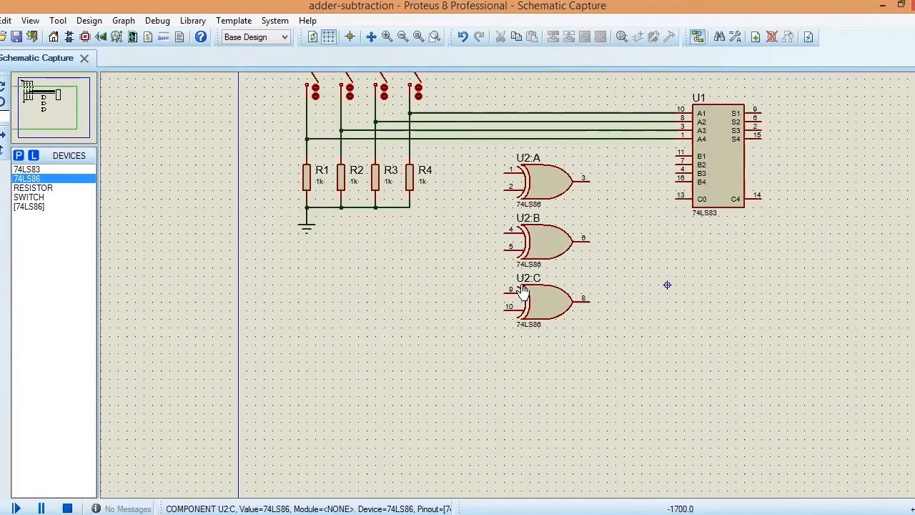
click(528, 349)
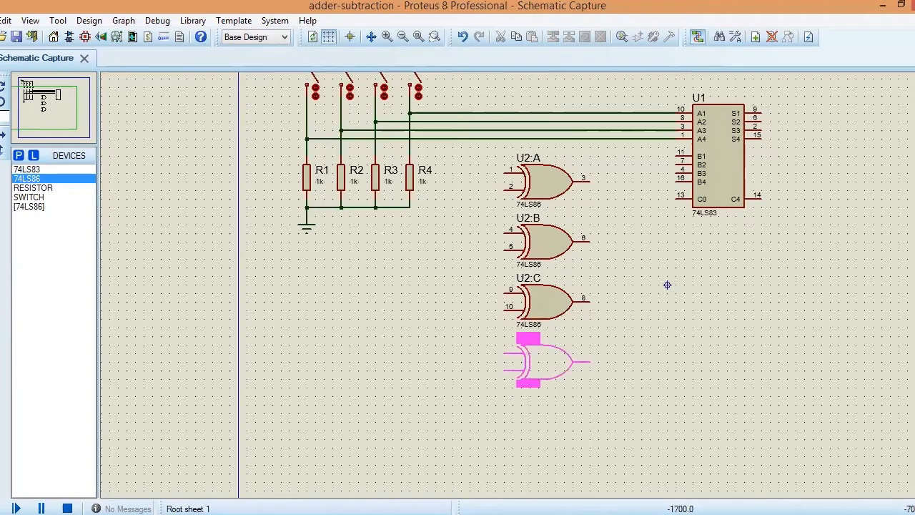
click(527, 340)
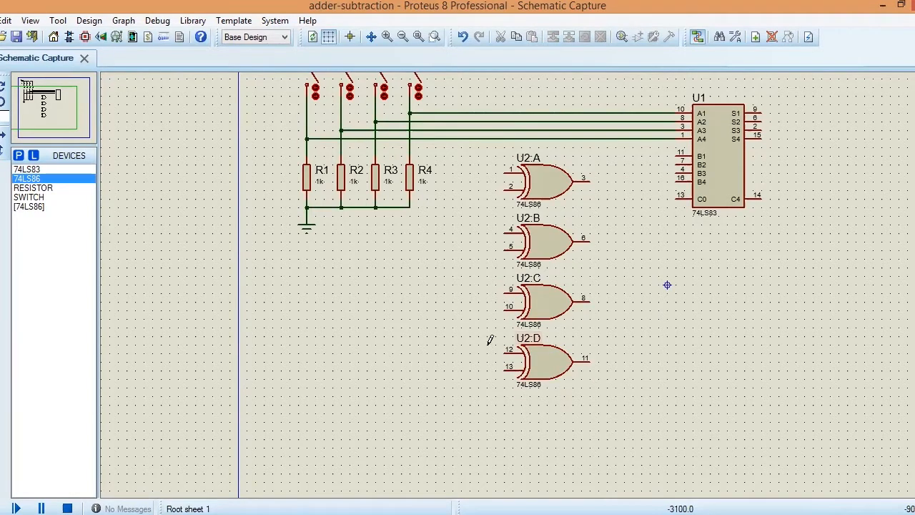
Step: Wire the outputs of XOR gates U2:A, U2:B, U2:C and U2:D to adder inputs B1, B2, B3 and B4 respectively
click(591, 181)
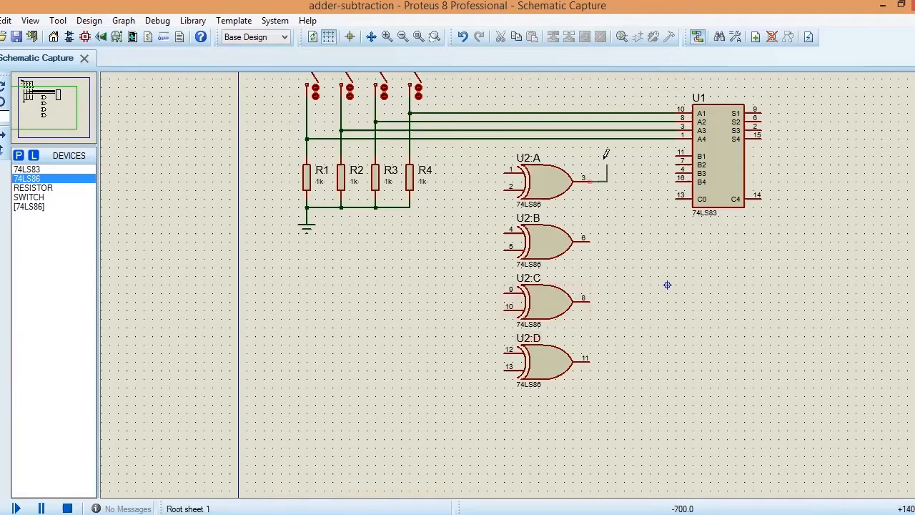
click(676, 152)
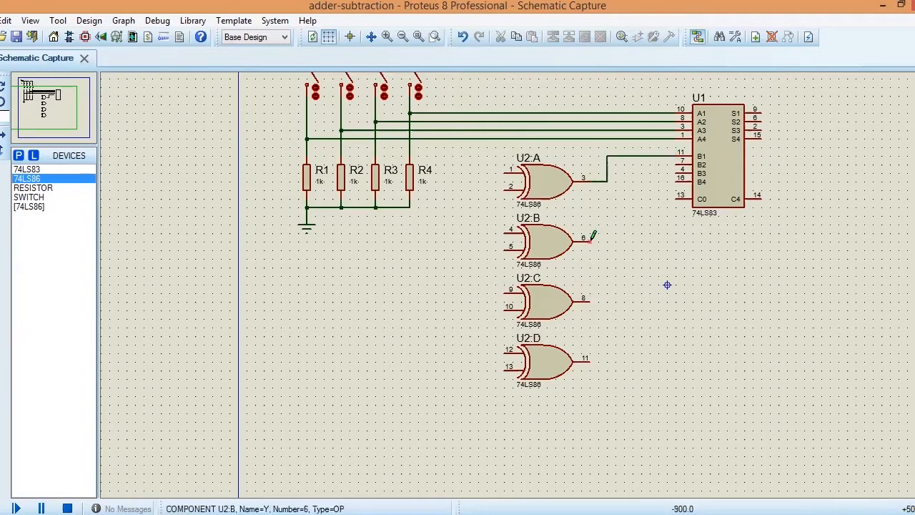
click(591, 241)
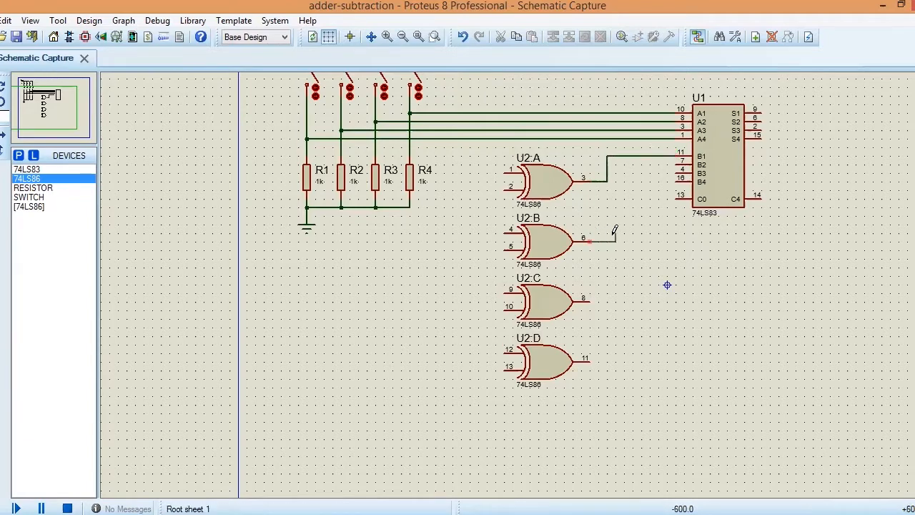
click(677, 160)
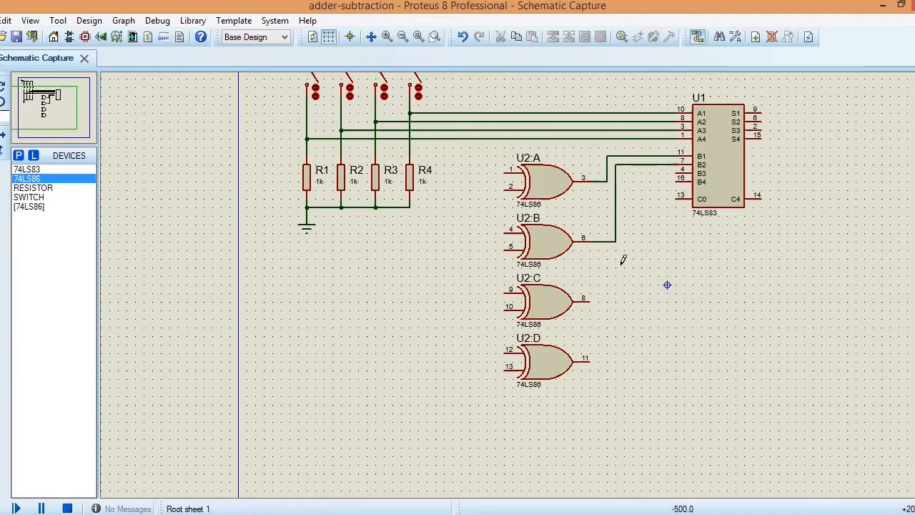
click(590, 302)
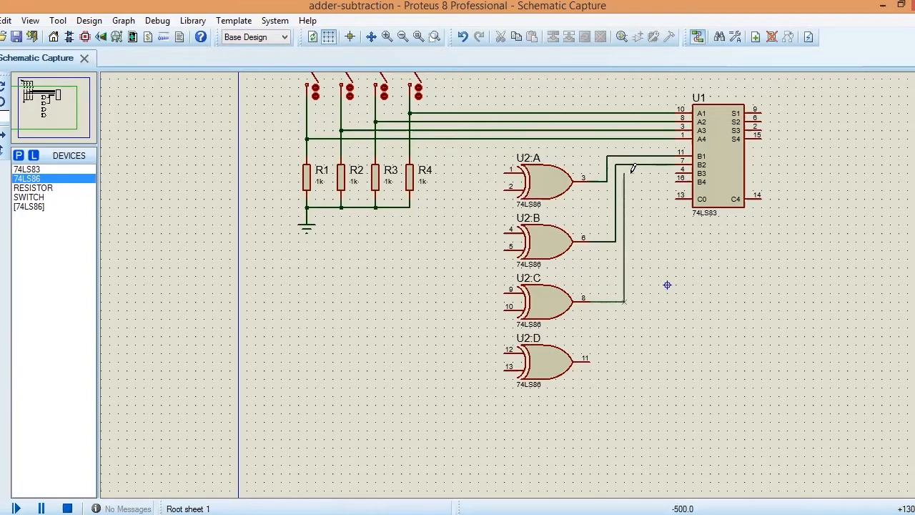
click(677, 172)
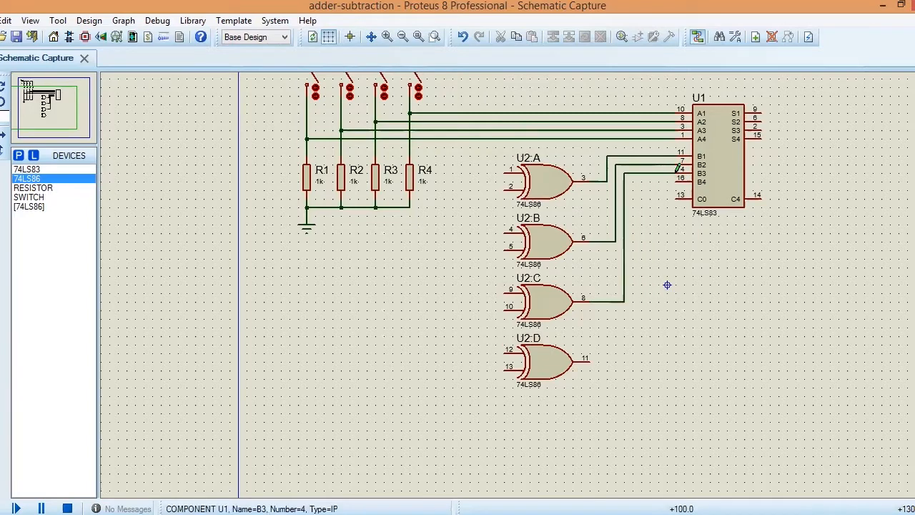
click(592, 356)
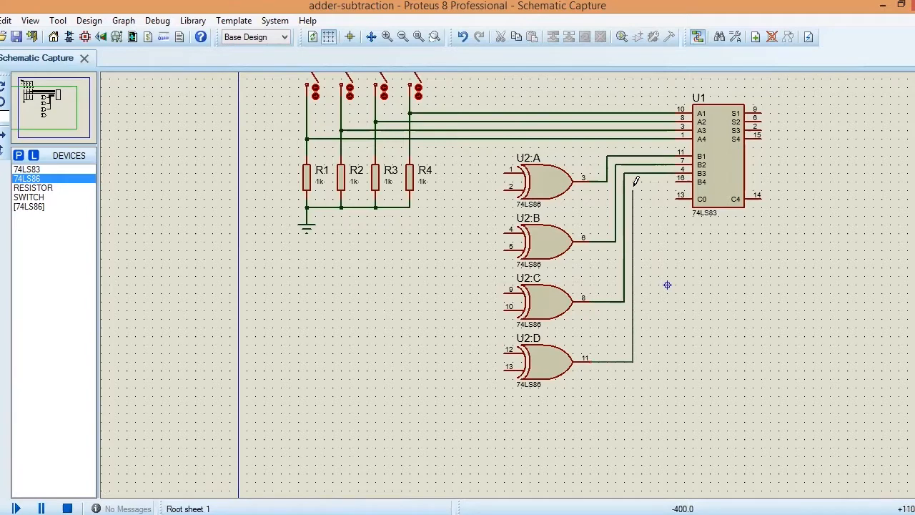
click(681, 178)
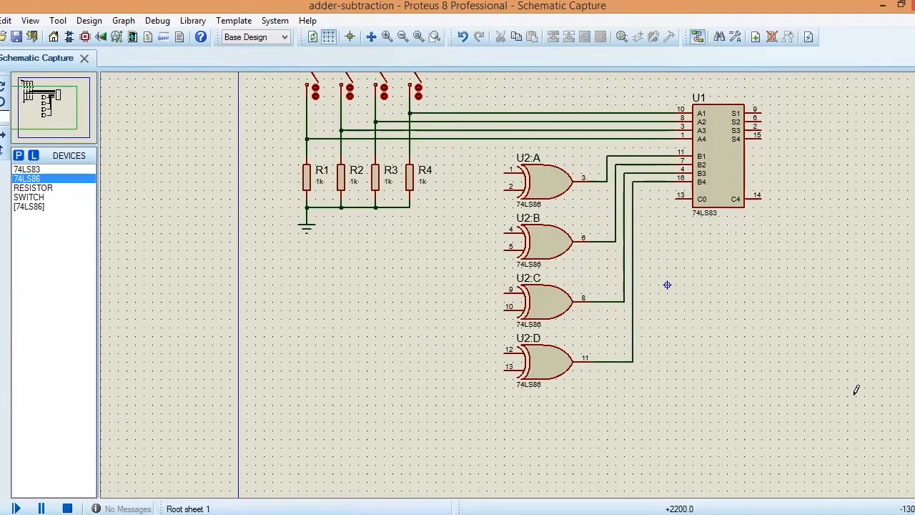
Step: Copy the whole A-input block of switches, resistors, supply and ground, and place the copy directly below the original
scroll(522, 280, down, 2)
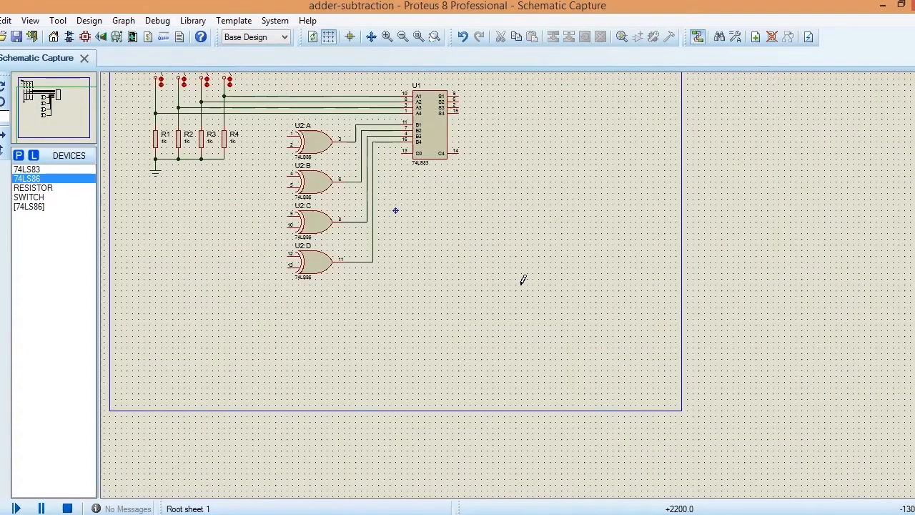
click(51, 129)
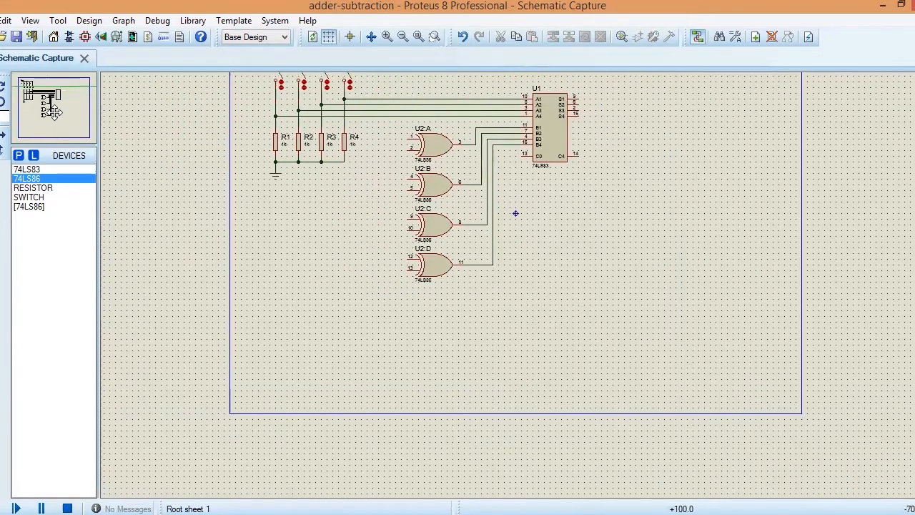
click(54, 110)
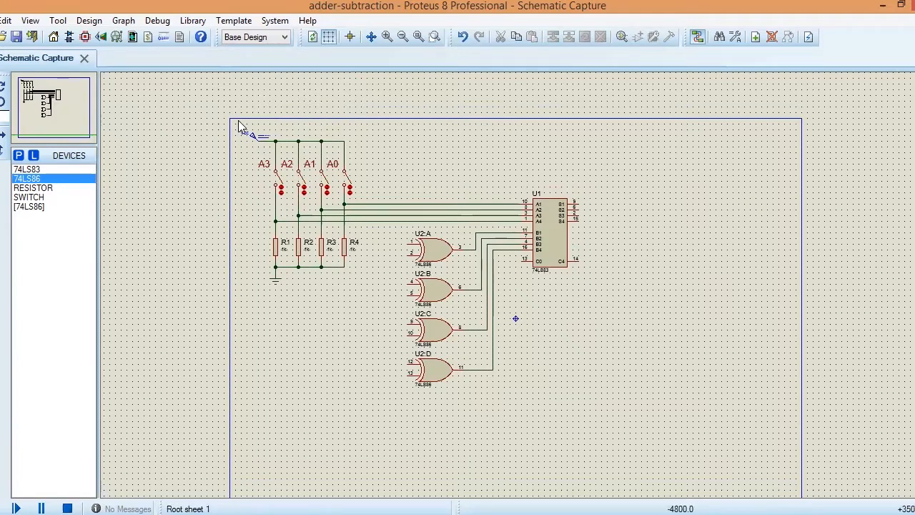
drag(238, 120, 379, 288)
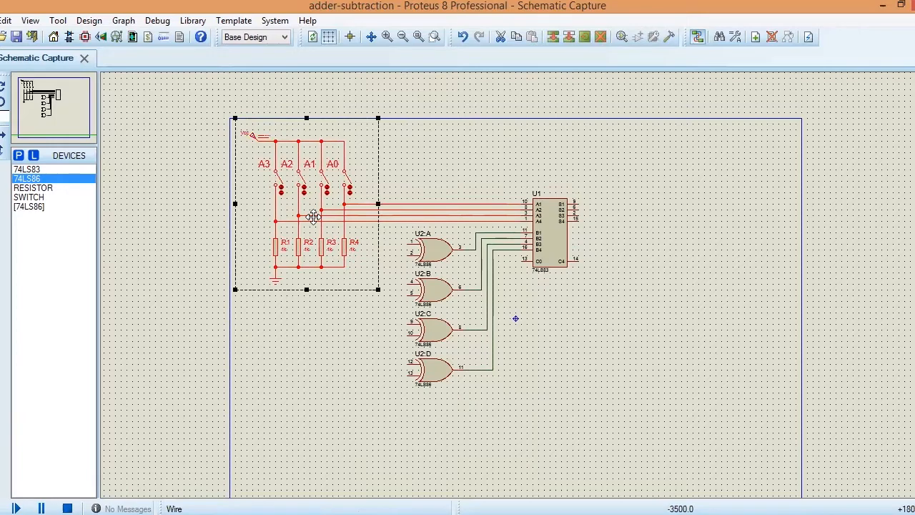
right_click(329, 213)
click(358, 306)
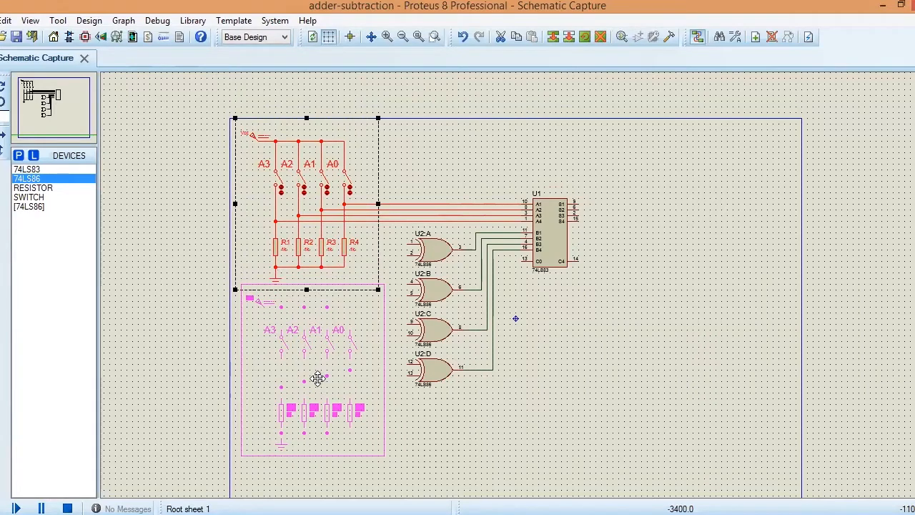
click(316, 379)
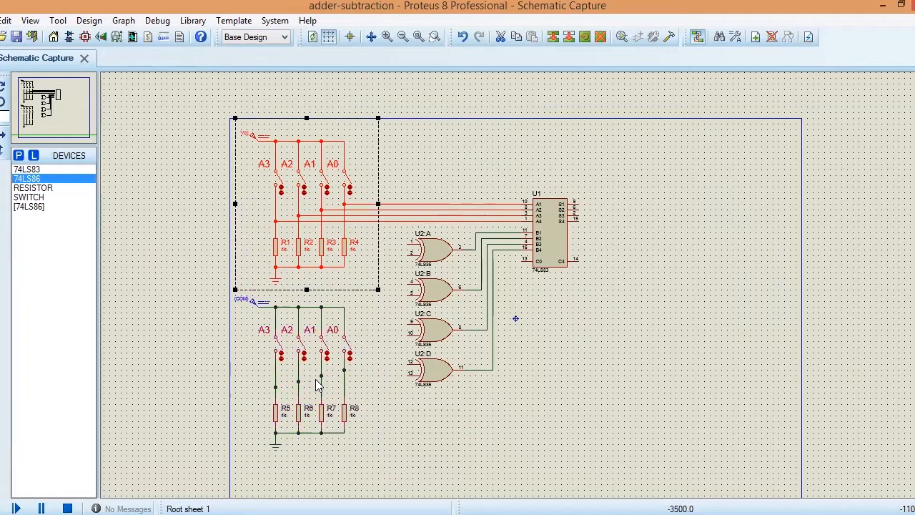
click(653, 330)
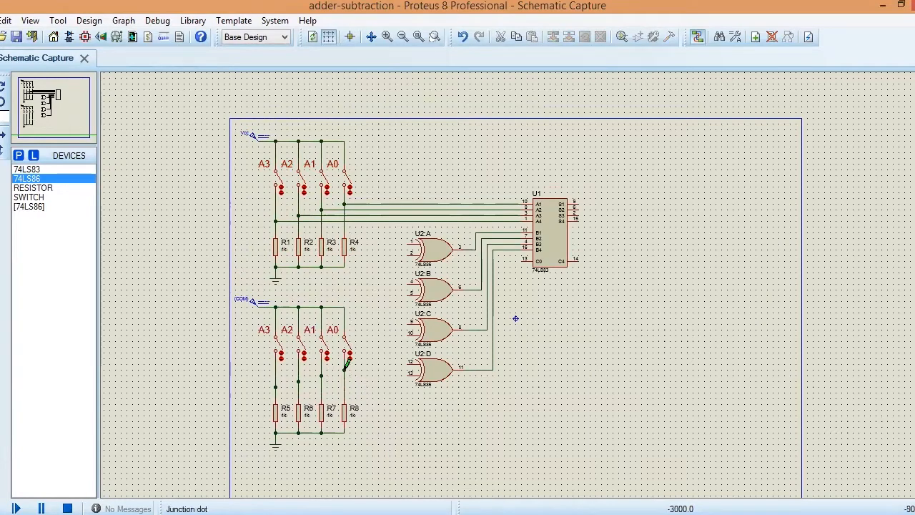
Step: Wire the copied bank's A0, A1, A2 and A3 switch nodes to the upper inputs of U2:A, U2:B, U2:C and U2:D respectively
click(344, 369)
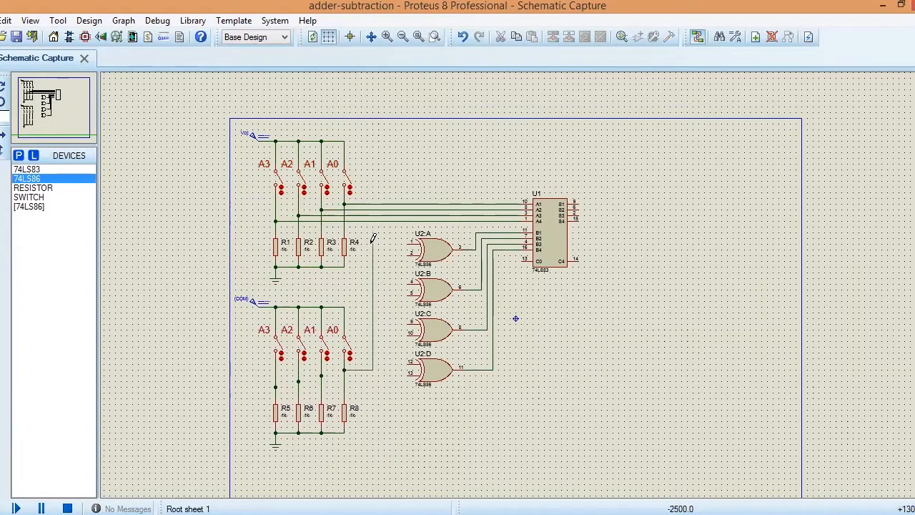
click(408, 243)
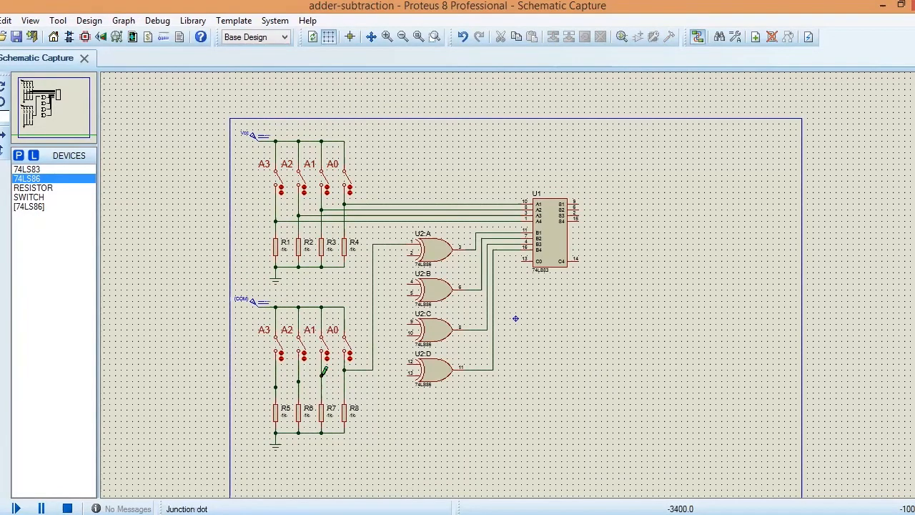
click(322, 375)
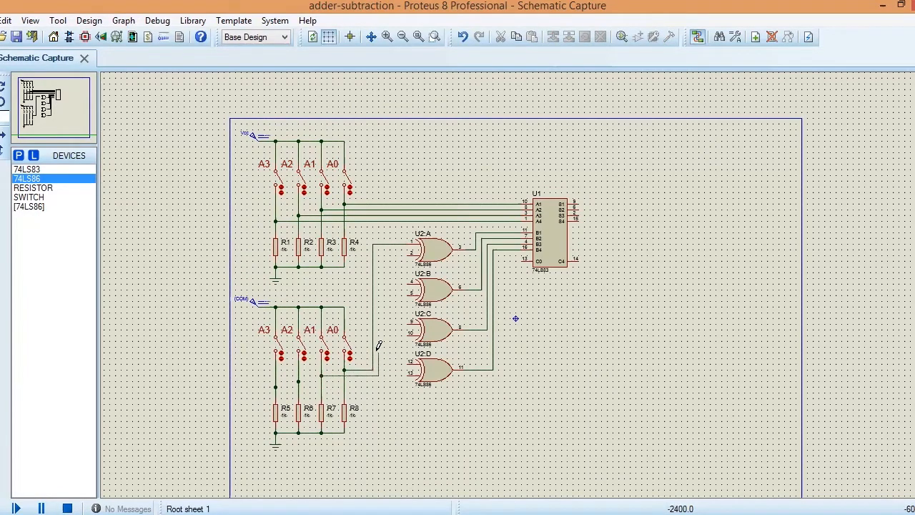
click(410, 284)
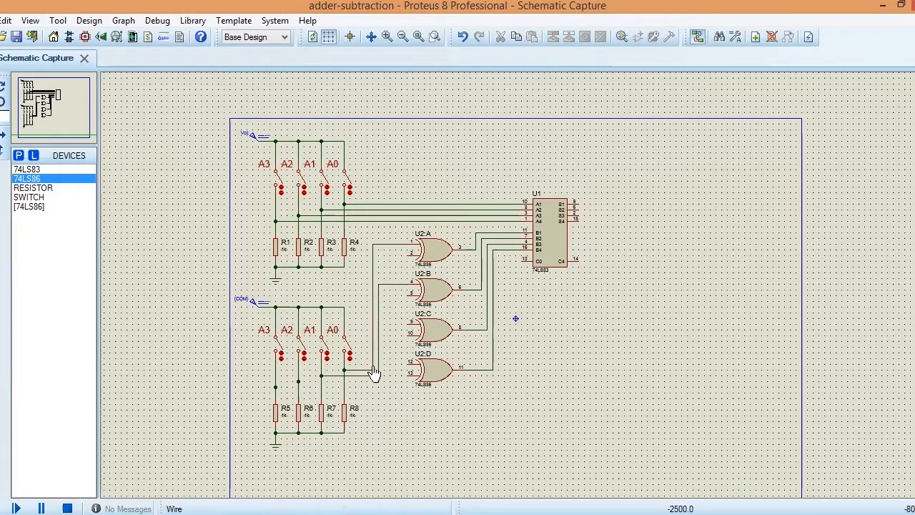
click(298, 381)
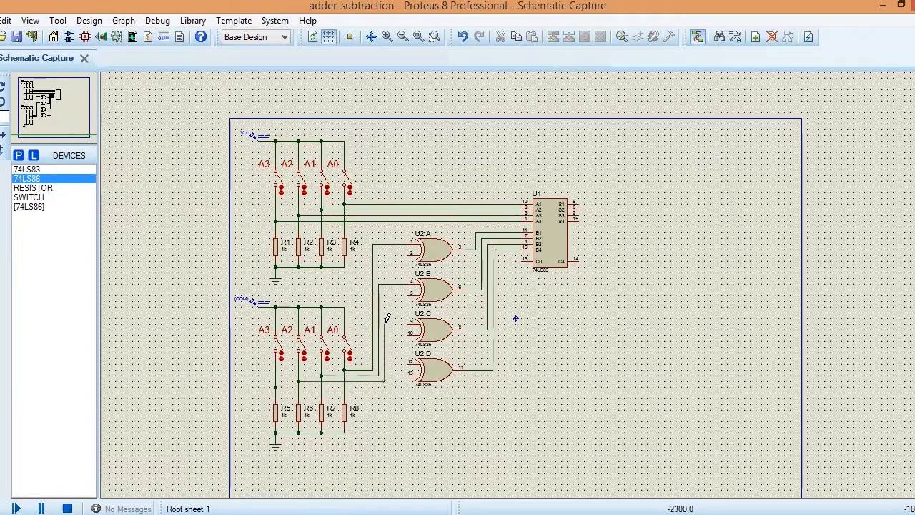
click(412, 323)
click(276, 387)
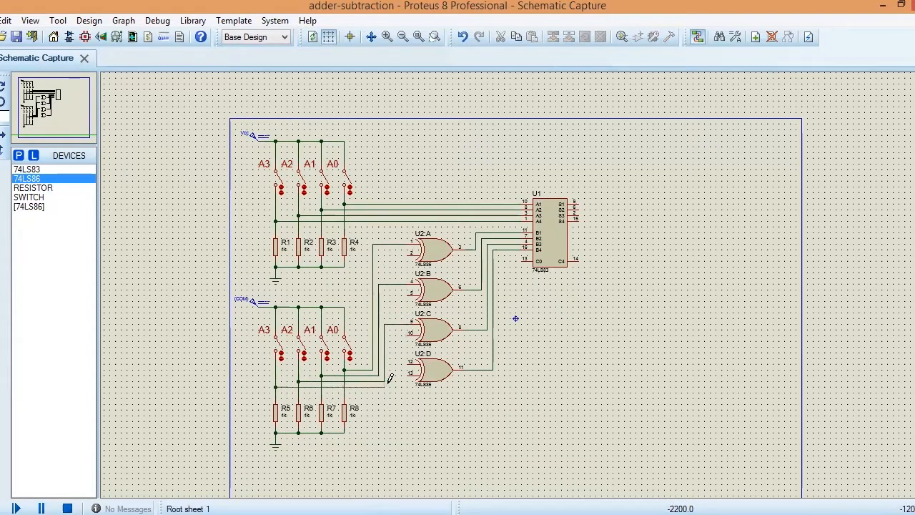
click(391, 384)
click(390, 364)
click(407, 364)
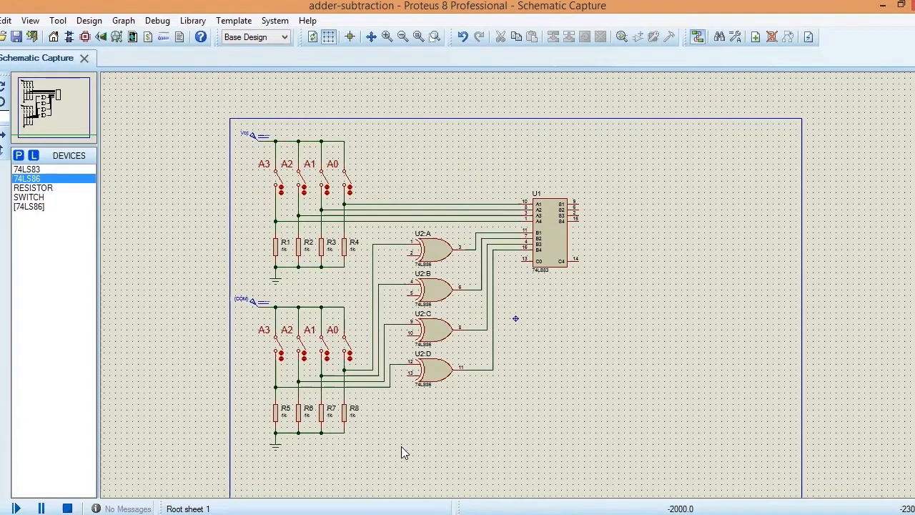
Step: Copy the lower bank's last switch with its resistor R8 and place the copy below the 74LS83 adder
drag(334, 296, 369, 445)
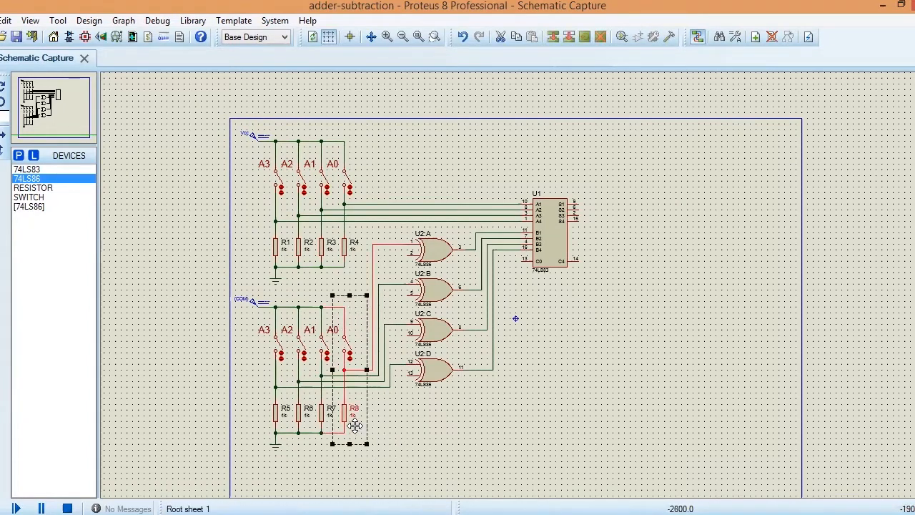
right_click(369, 348)
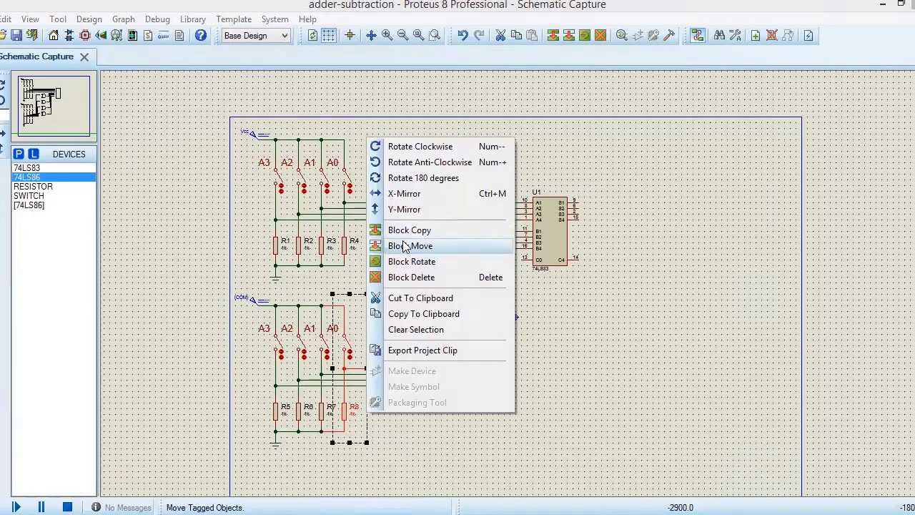
click(411, 236)
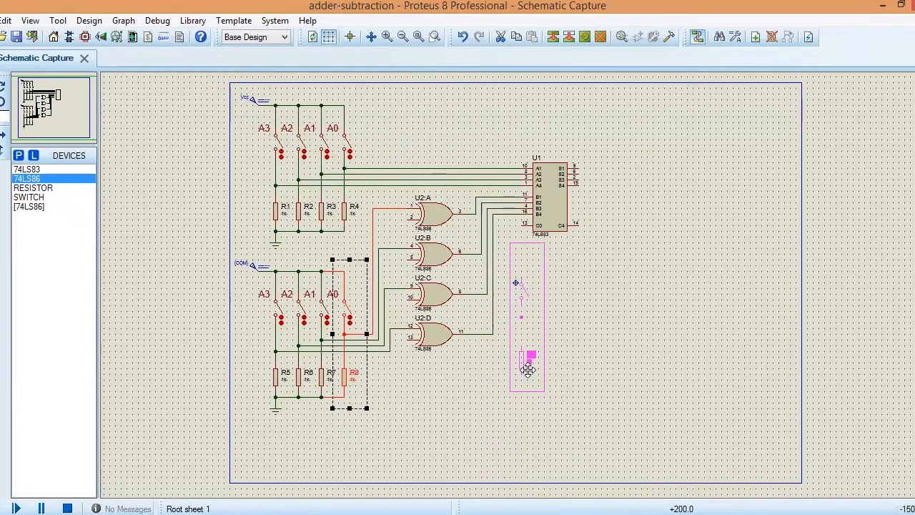
click(527, 368)
right_click(526, 368)
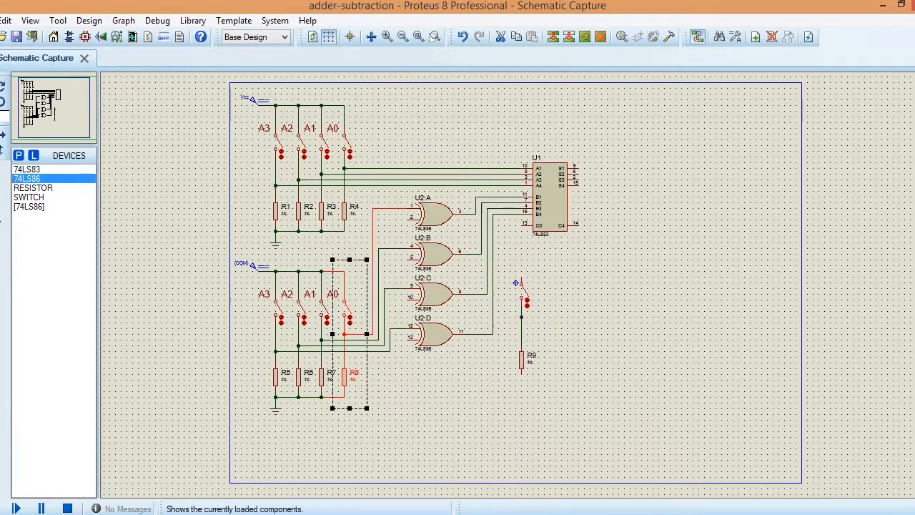
Step: Place a DC generator on the schematic between the 74LS83 adder and the separate switch above R9
click(0, 258)
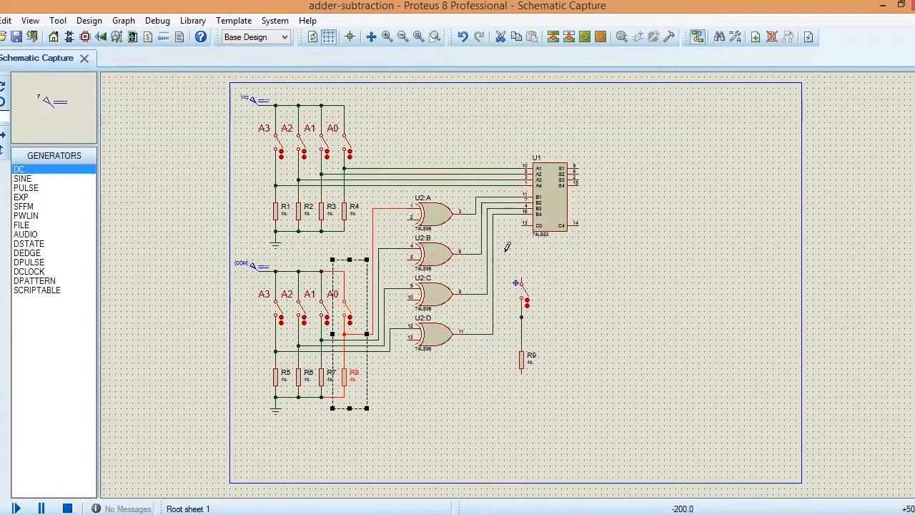
click(541, 254)
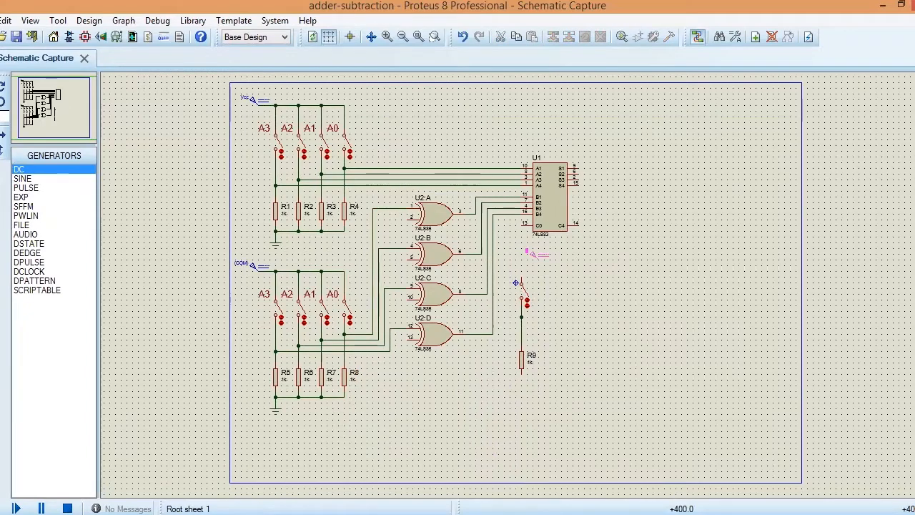
click(541, 254)
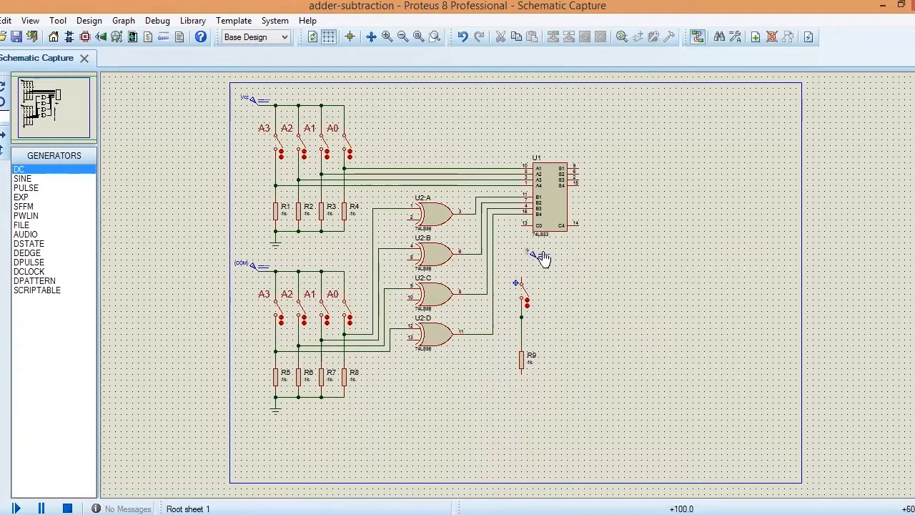
Step: Rotate and mirror the new DC generator to reverse its direction, and wire it to the upper terminal of the separate switch
click(543, 258)
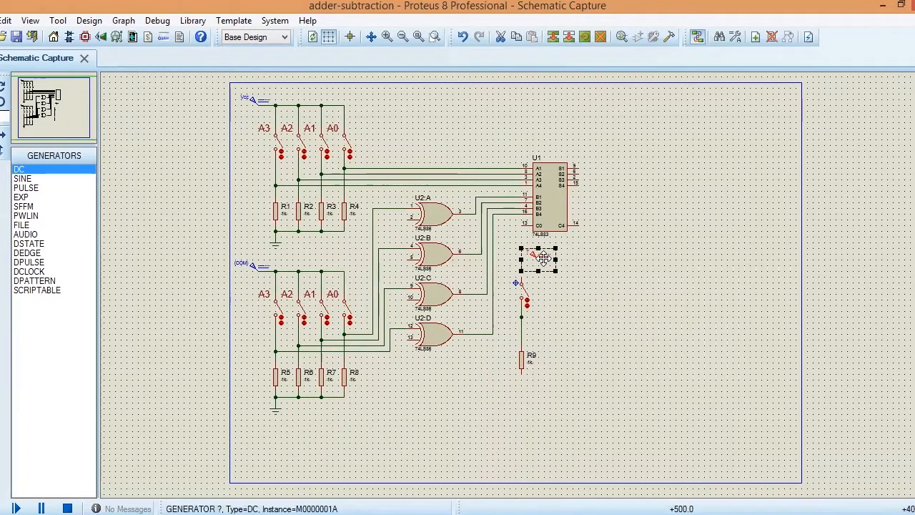
right_click(544, 259)
click(585, 254)
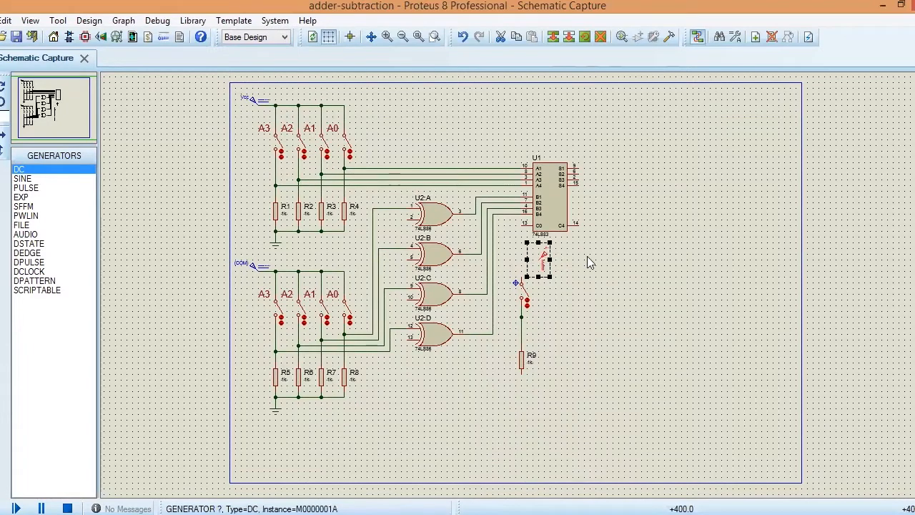
right_click(558, 261)
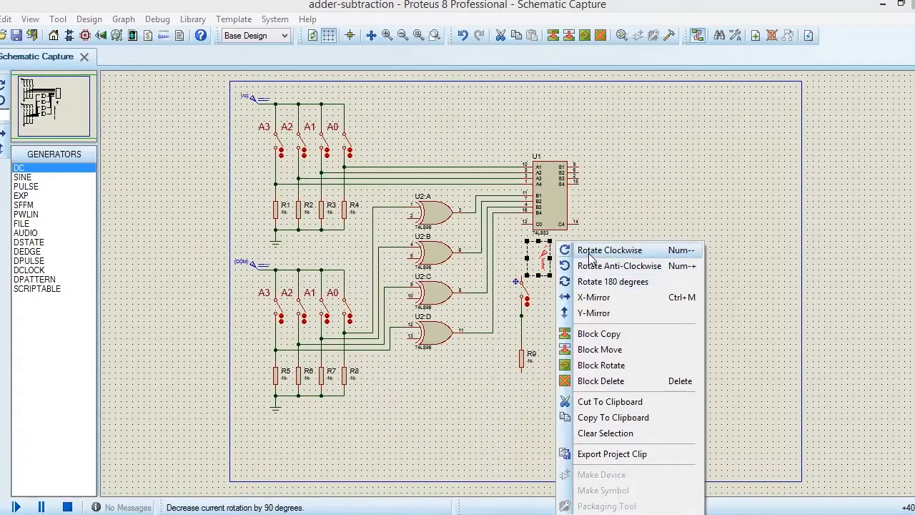
click(591, 251)
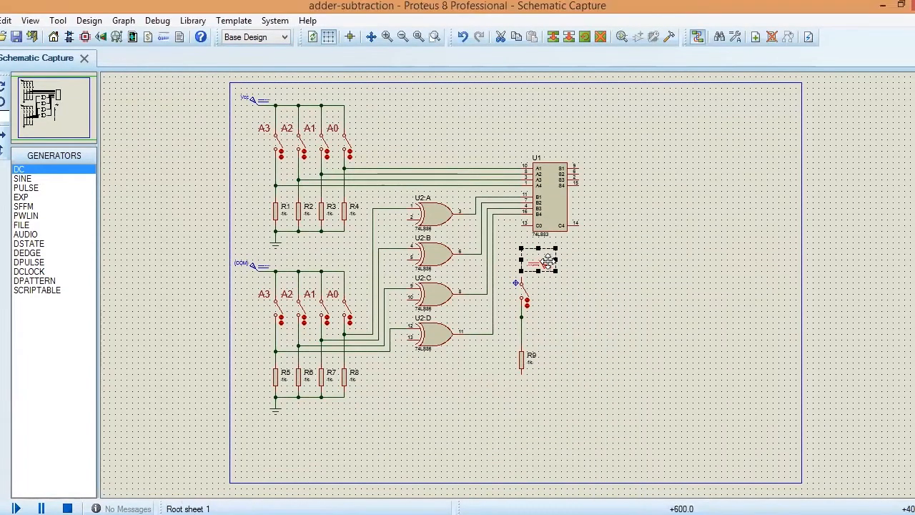
right_click(563, 270)
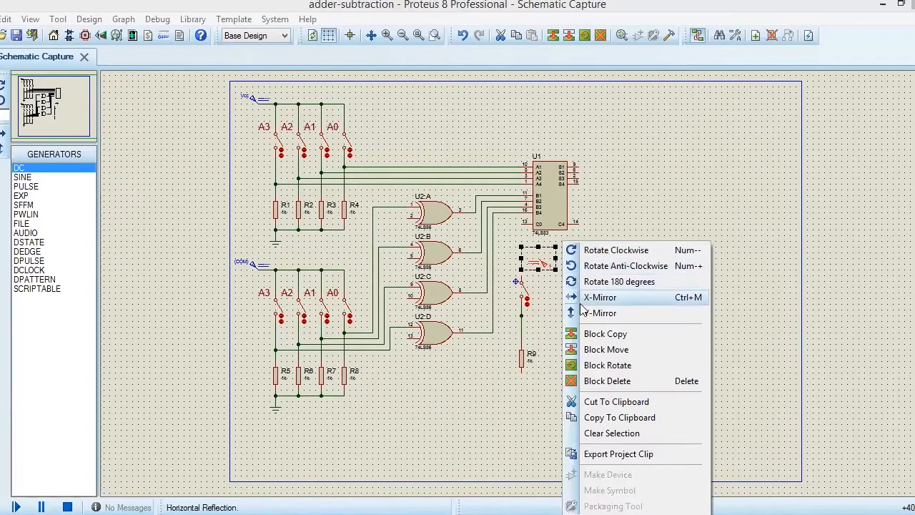
click(589, 315)
click(580, 231)
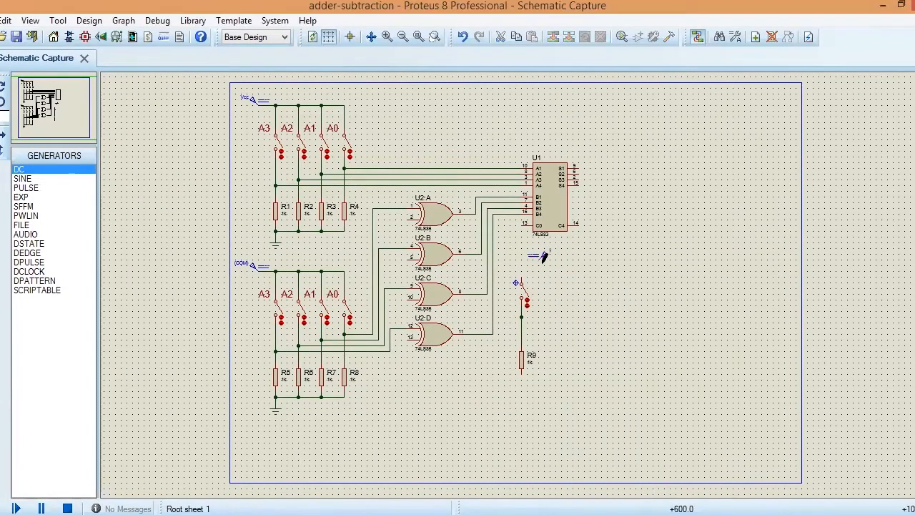
click(523, 258)
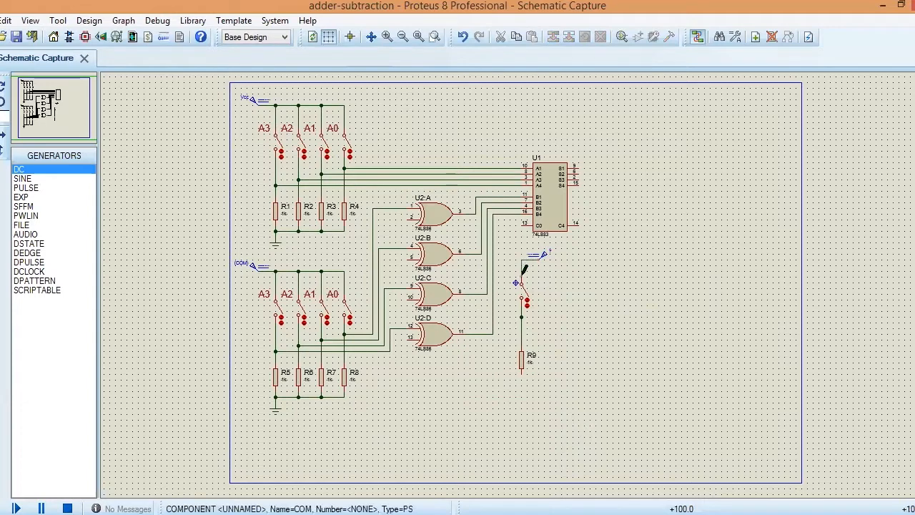
Step: Name the separate switch's DC generator Vcc and set its voltage to 5 volts
double_click(563, 253)
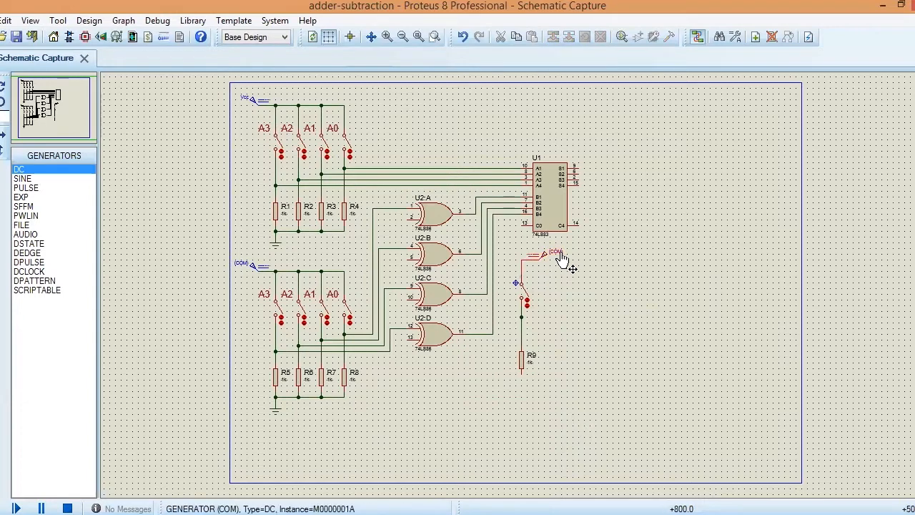
text(Vcc)
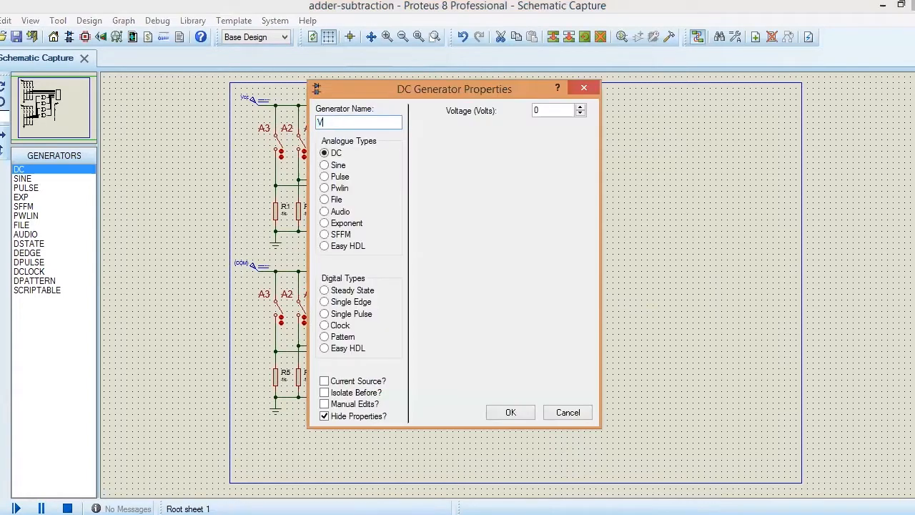
click(546, 110)
text(5)
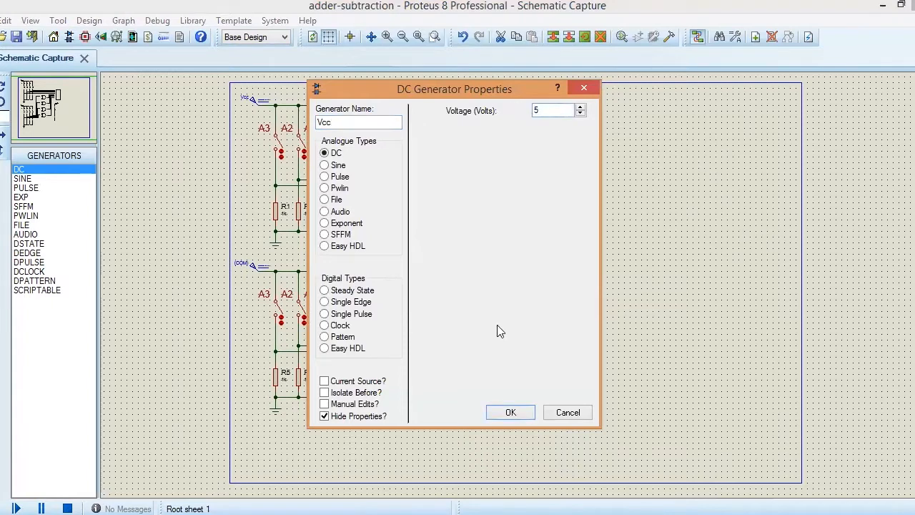
click(510, 414)
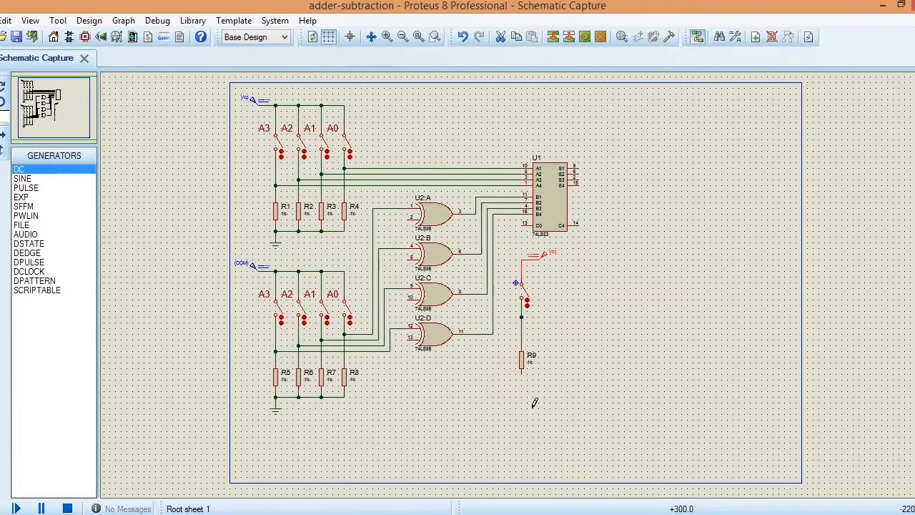
Step: Wire adder input C0 and the lower inputs of XOR gates U2:A to U2:D to the node between the separate switch and R9
click(524, 223)
click(521, 315)
click(409, 215)
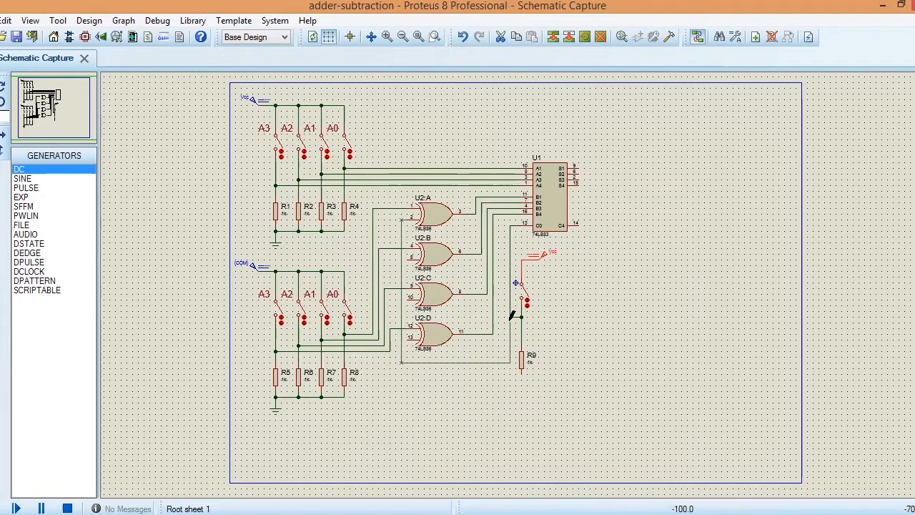
click(511, 316)
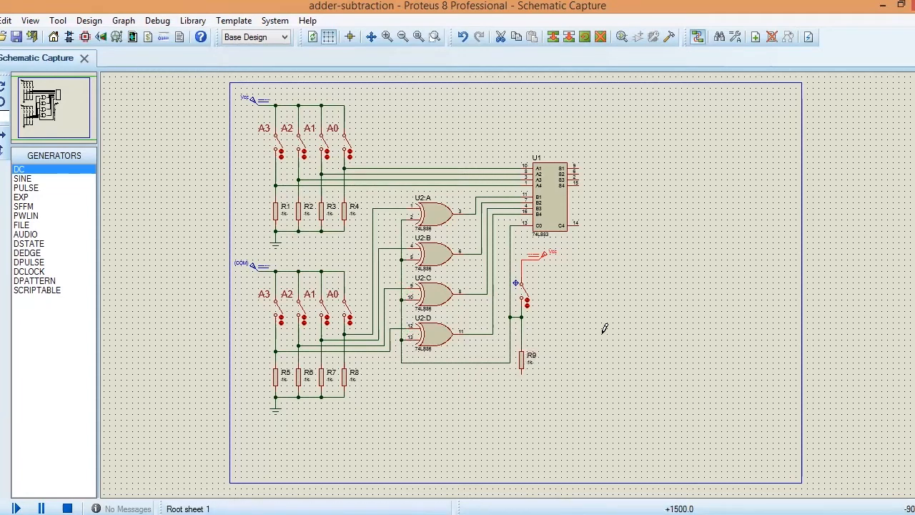
Step: Place a ground terminal below R9 and wire it to the resistor's lower end
scroll(603, 329, up, 1)
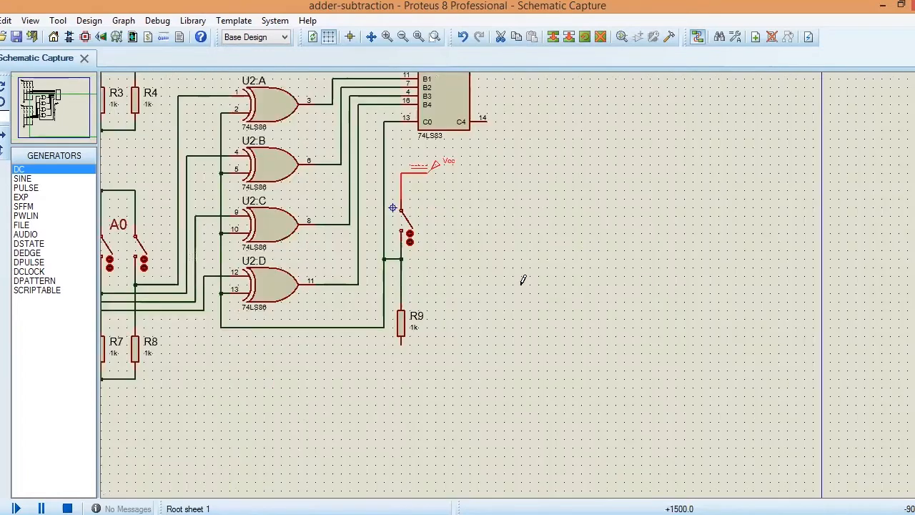
click(63, 108)
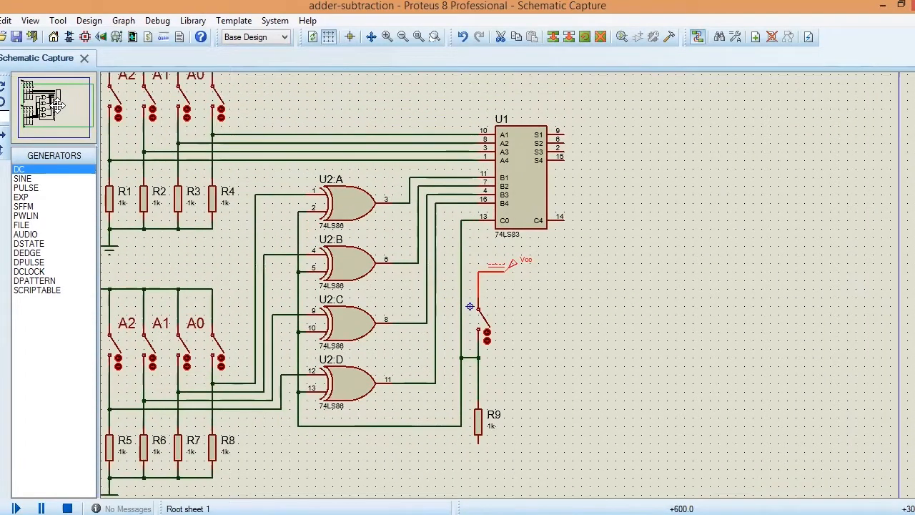
click(58, 104)
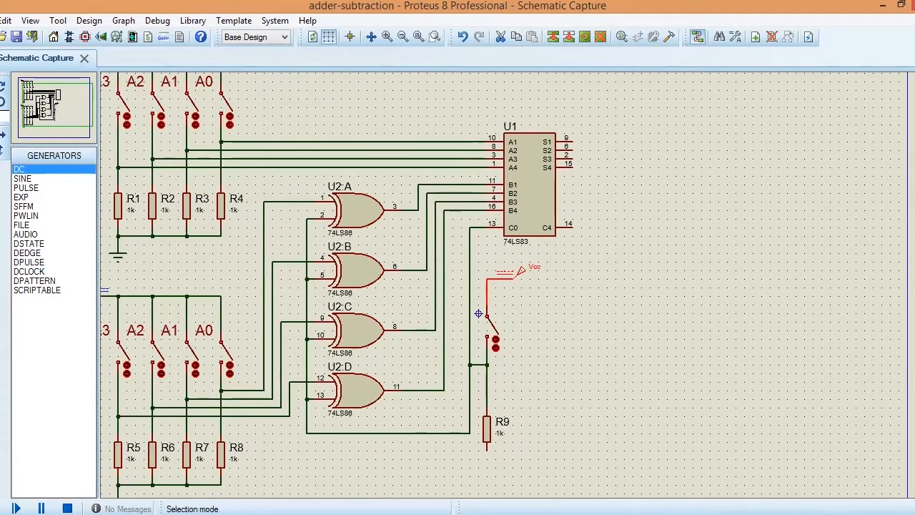
click(561, 296)
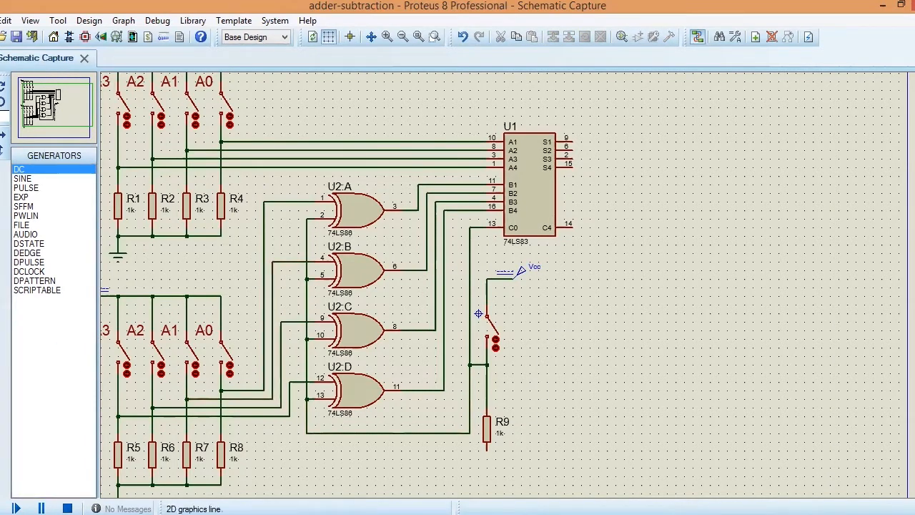
click(0, 206)
click(31, 216)
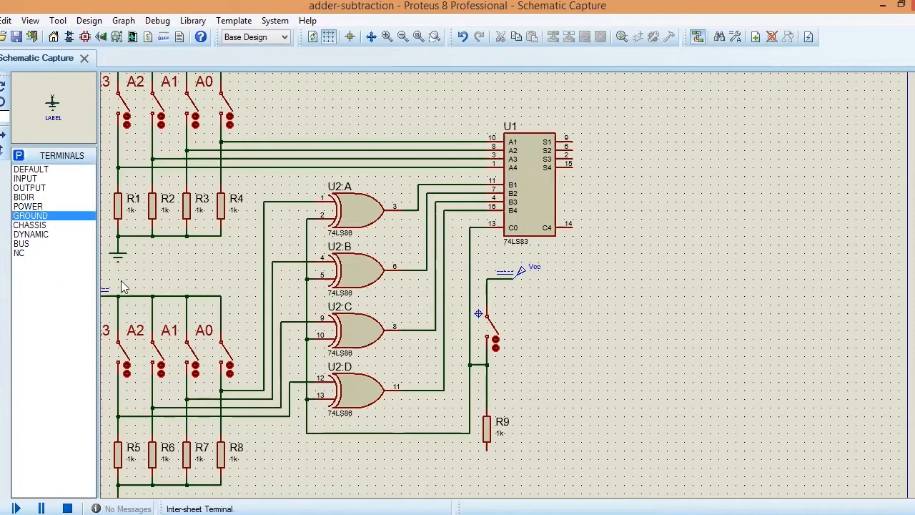
click(489, 465)
click(489, 464)
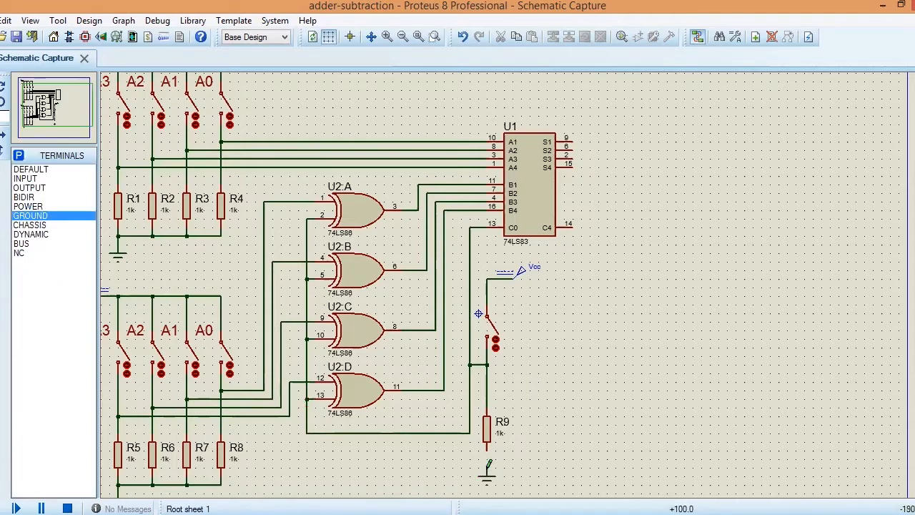
click(487, 449)
Step: Place a resistor to the right of the 74LS83 adder, rotate it to vertical and move it closer to the adder's outputs
click(0, 101)
click(29, 188)
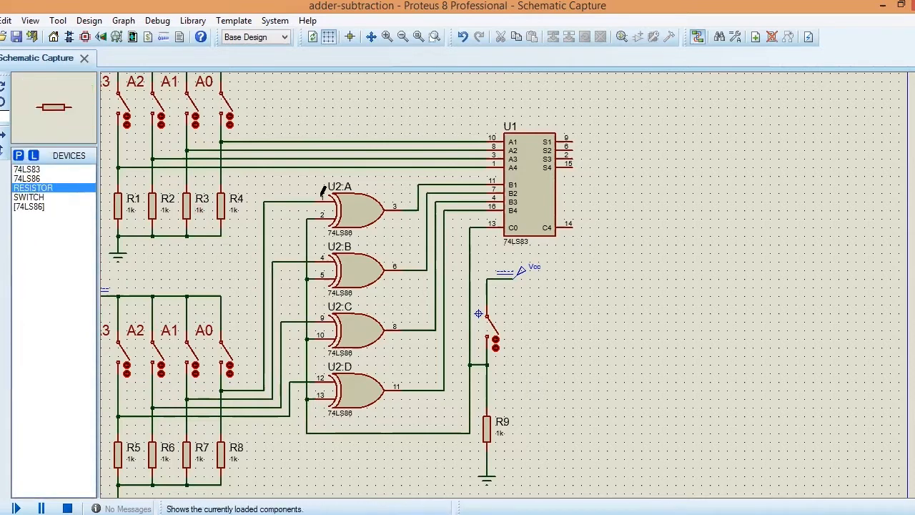
click(644, 191)
click(635, 191)
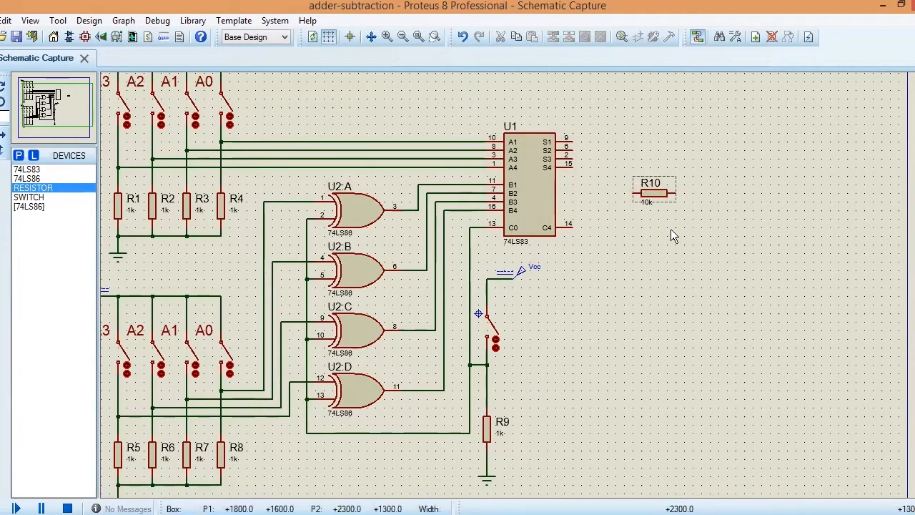
click(659, 195)
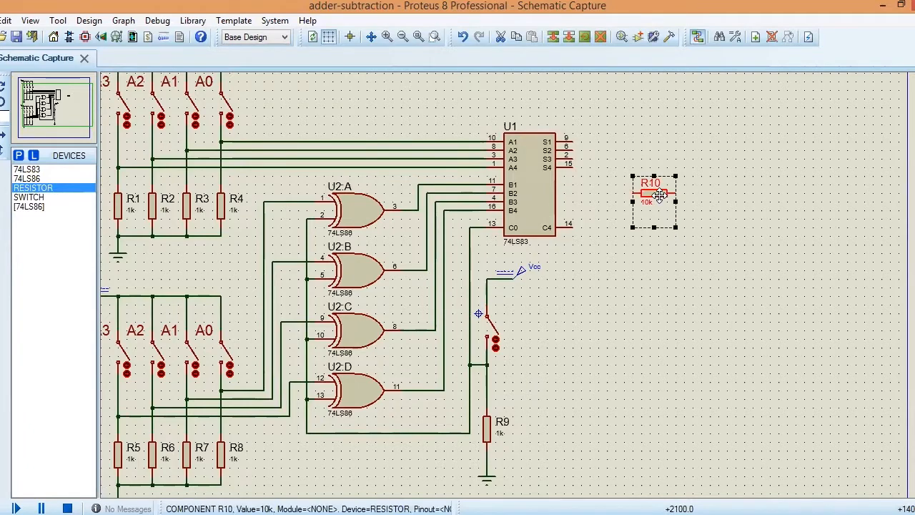
right_click(659, 194)
click(699, 197)
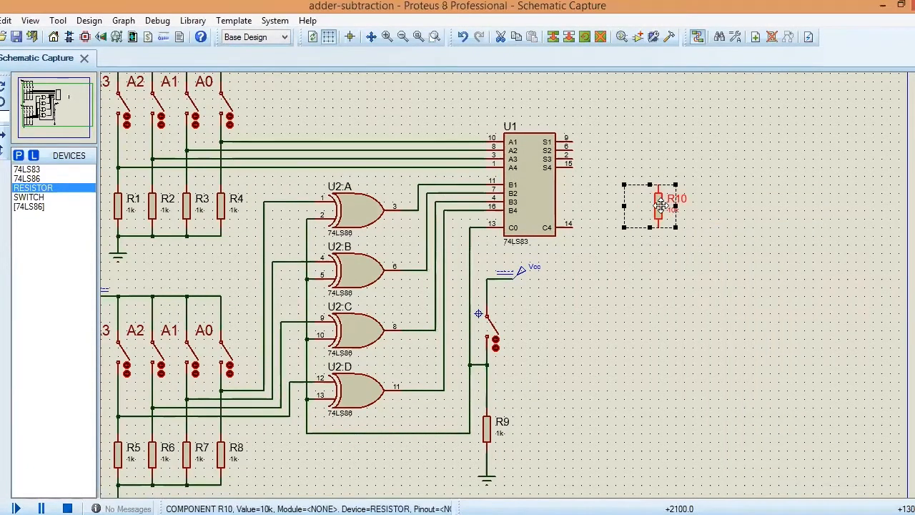
drag(660, 205, 616, 196)
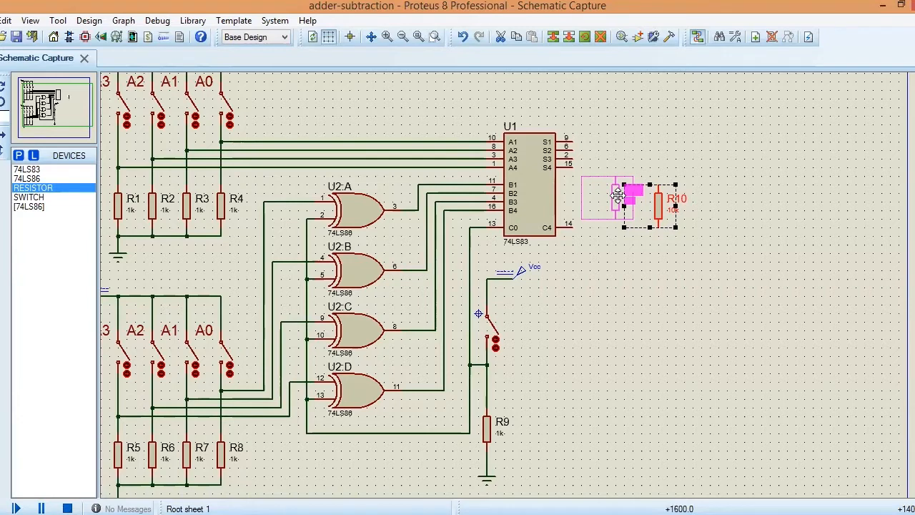
drag(618, 195, 618, 196)
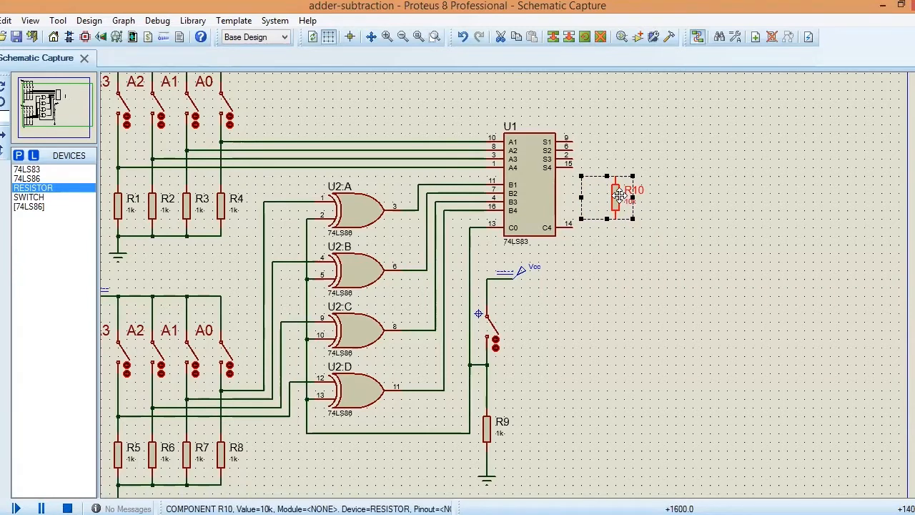
Step: Copy resistor R10 four times, placing three copies in a row to its right and one below the adder's C4 output
right_click(674, 246)
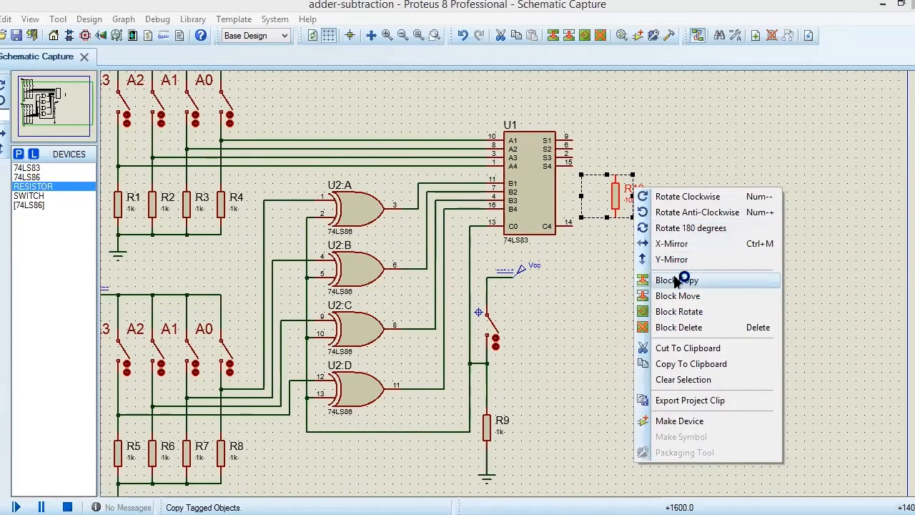
click(677, 280)
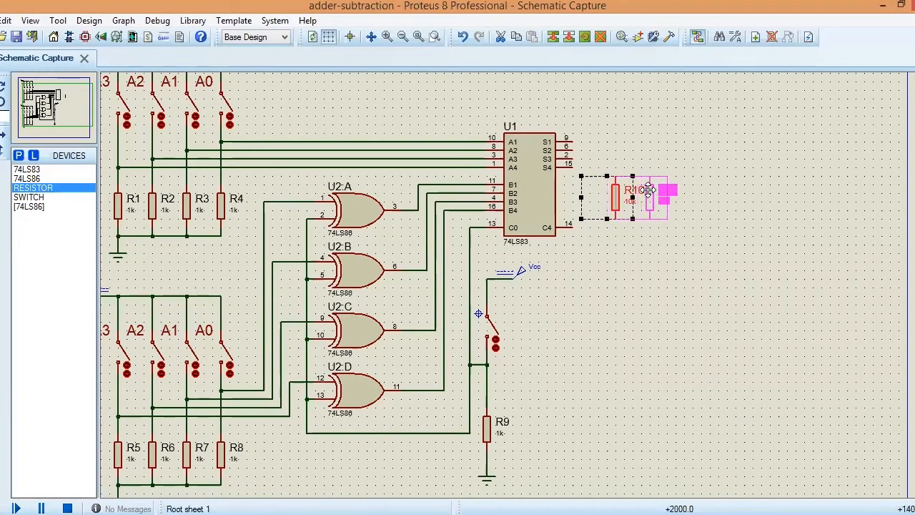
click(652, 194)
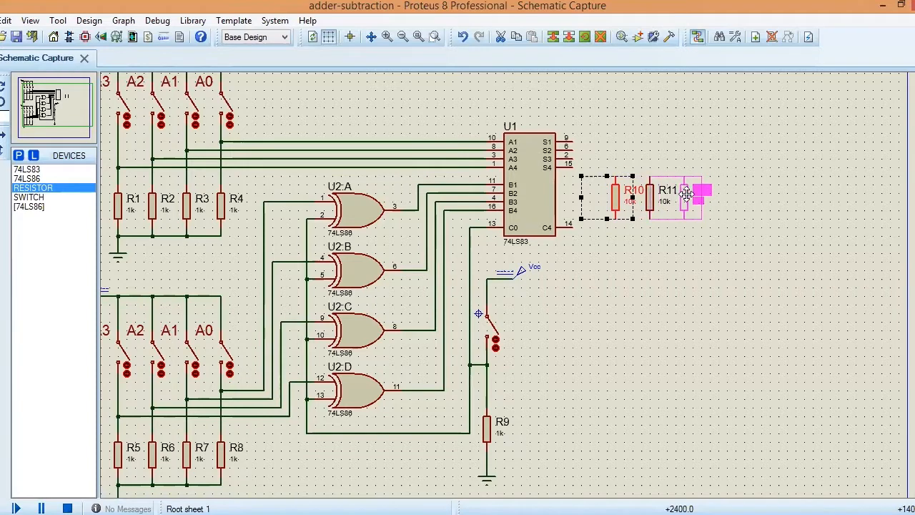
click(688, 193)
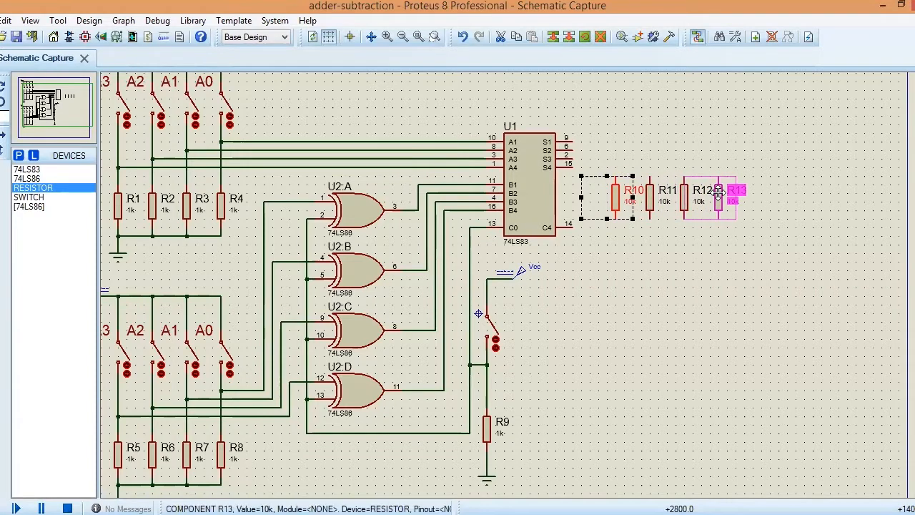
click(718, 193)
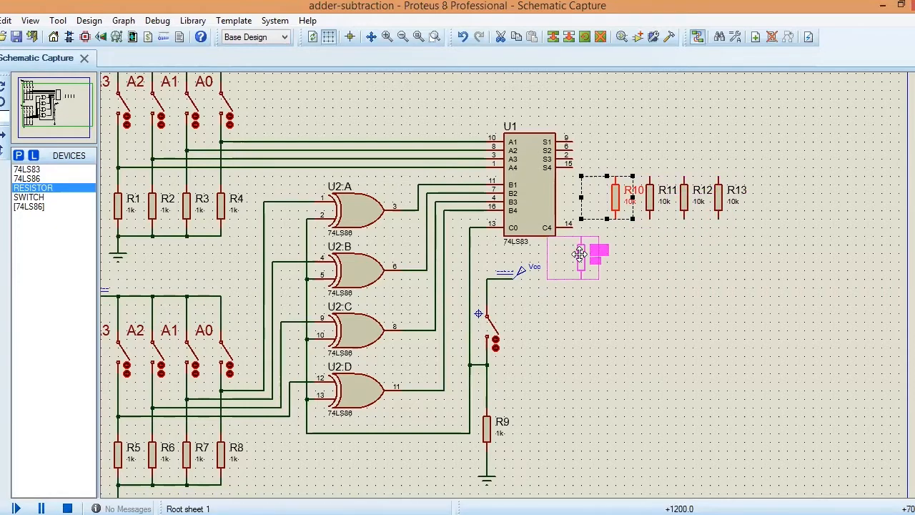
click(580, 254)
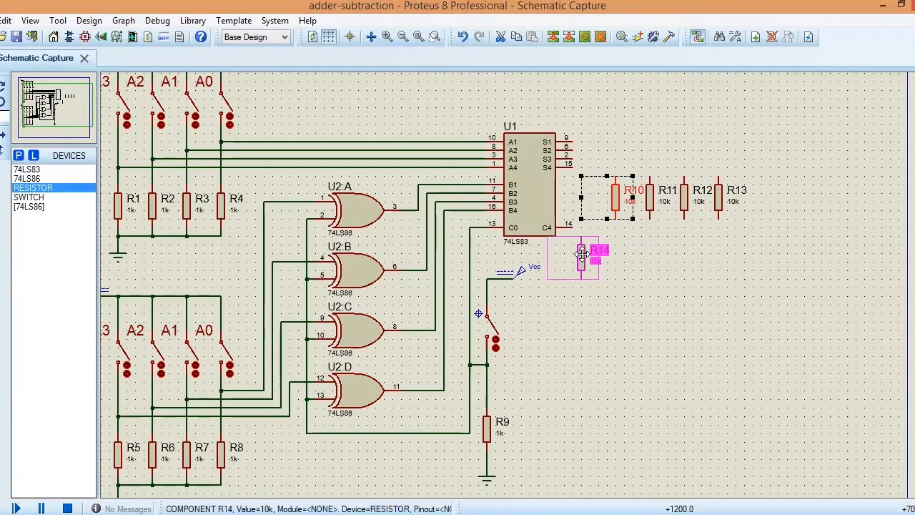
Step: Search the device library for "yellow" and add LED-YELLOW to the project's device list
click(623, 274)
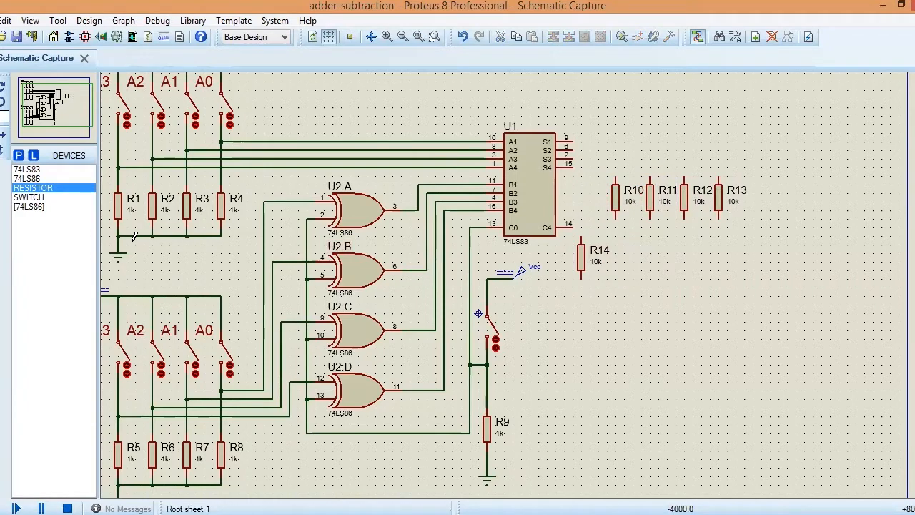
click(19, 156)
text(ye)
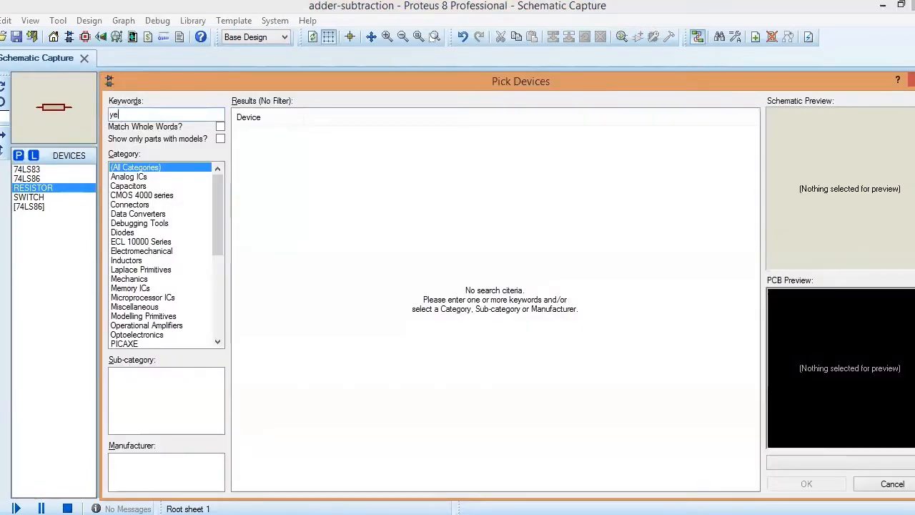
text(llow)
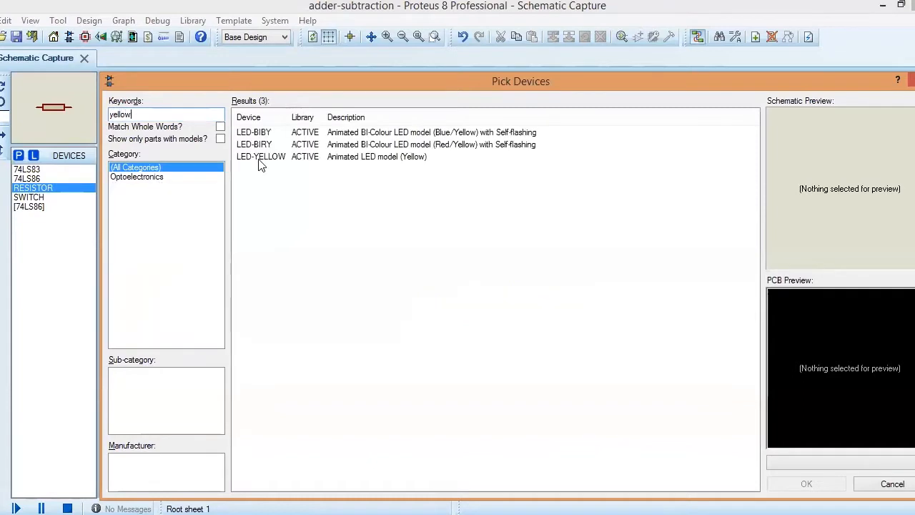
click(293, 158)
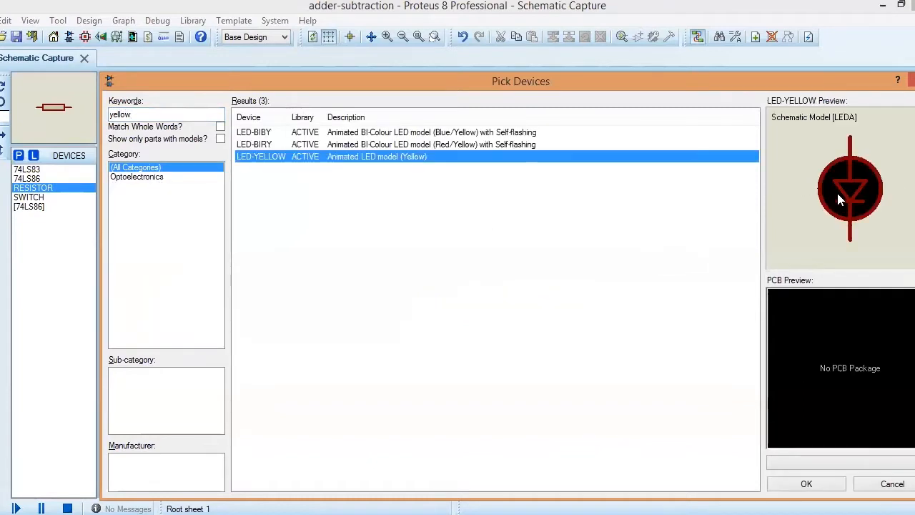
click(807, 484)
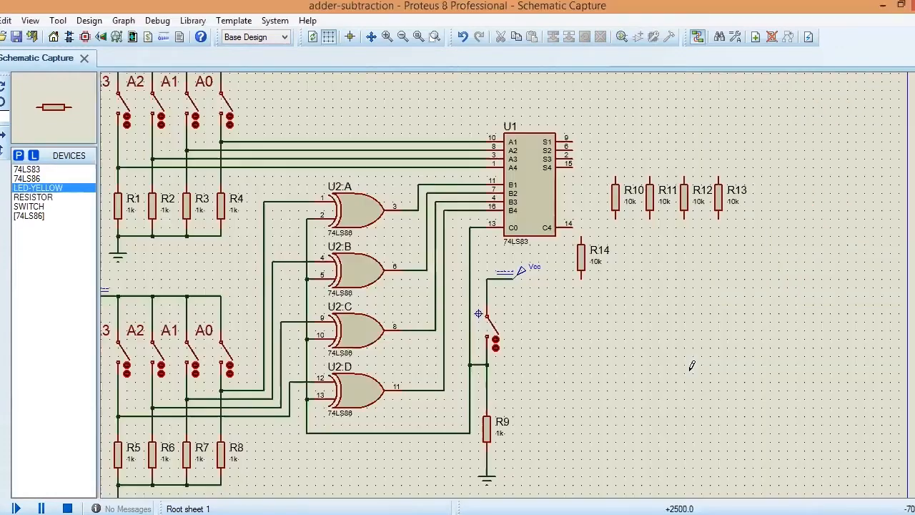
Step: Place four yellow LEDs in a row, one directly below each of resistors R10, R11, R12 and R13
click(617, 243)
click(616, 245)
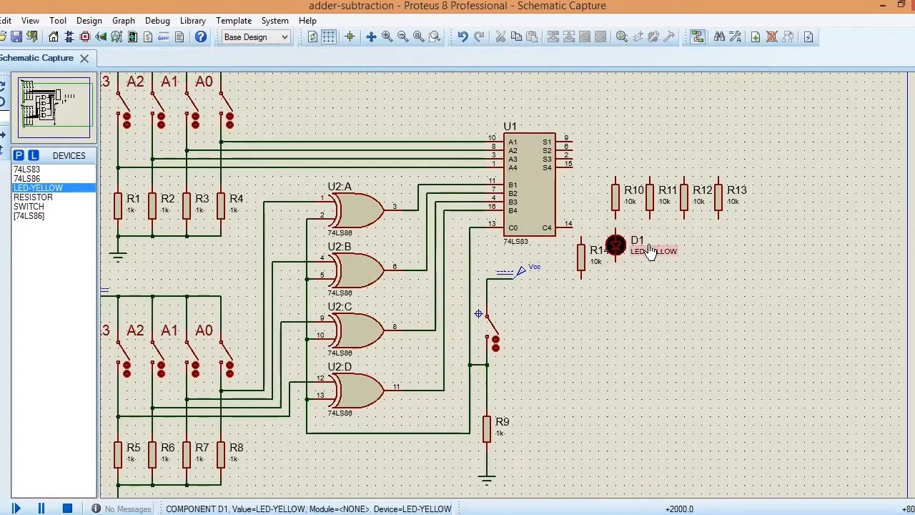
click(649, 245)
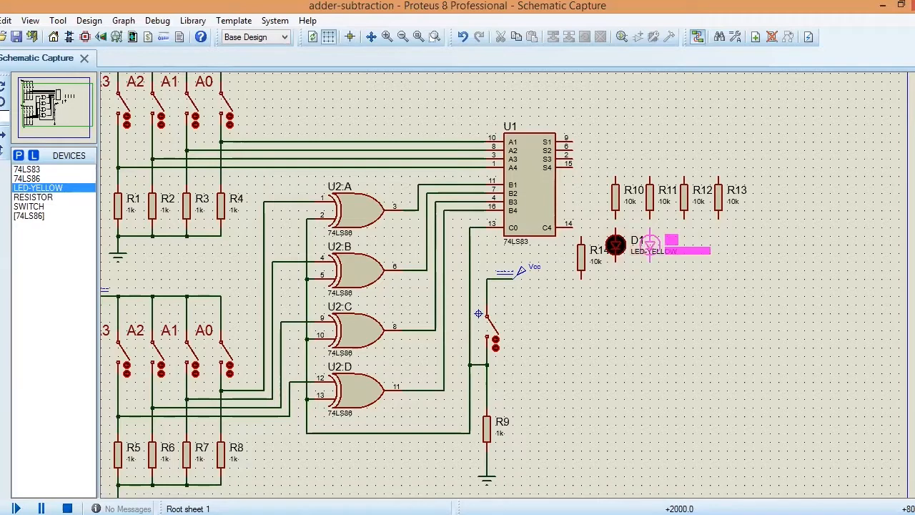
click(650, 245)
click(685, 245)
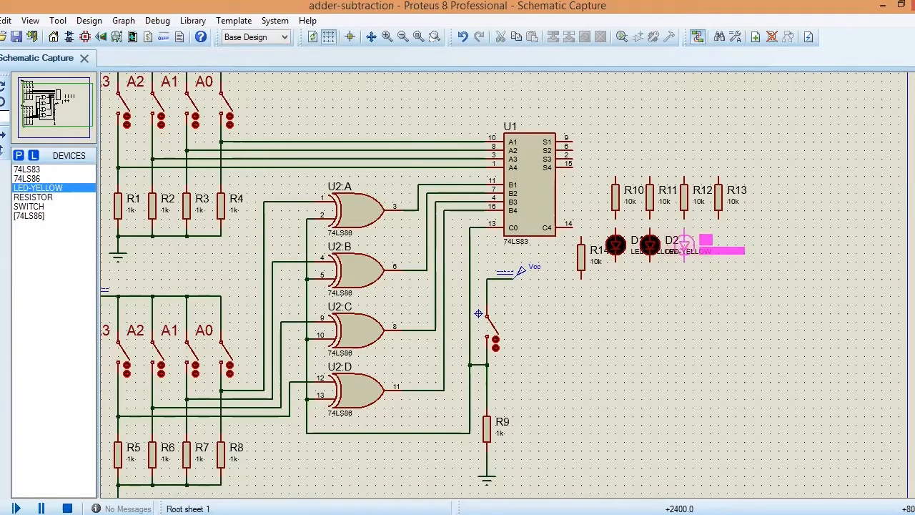
click(686, 239)
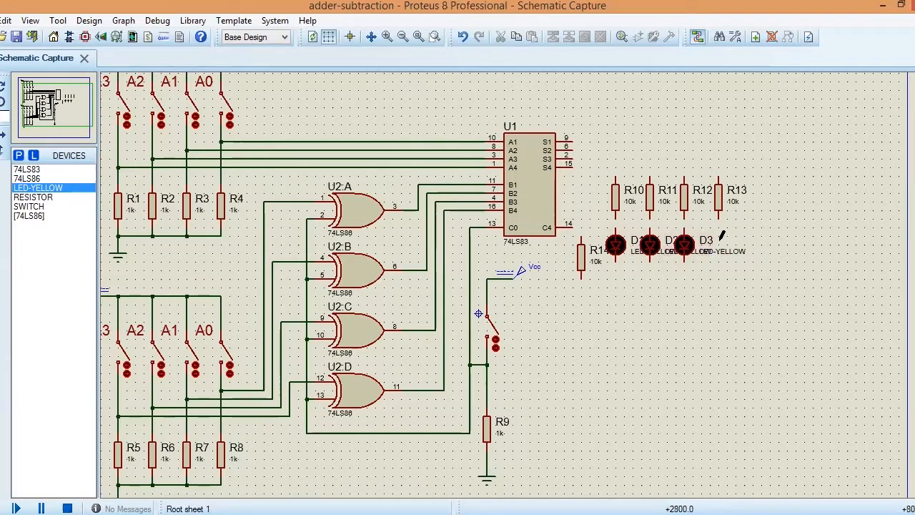
click(721, 238)
click(719, 244)
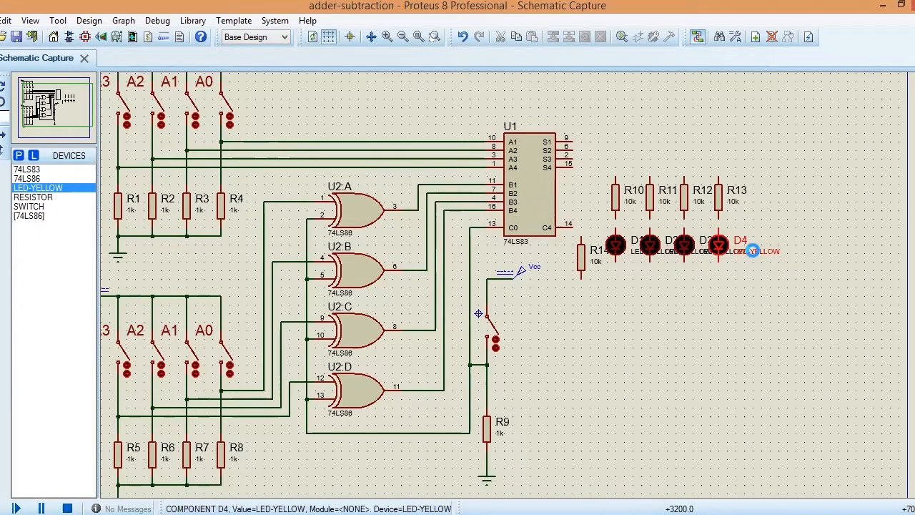
Step: Clear the LED-YELLOW value text from all four LEDs, D1 to D4
double_click(752, 250)
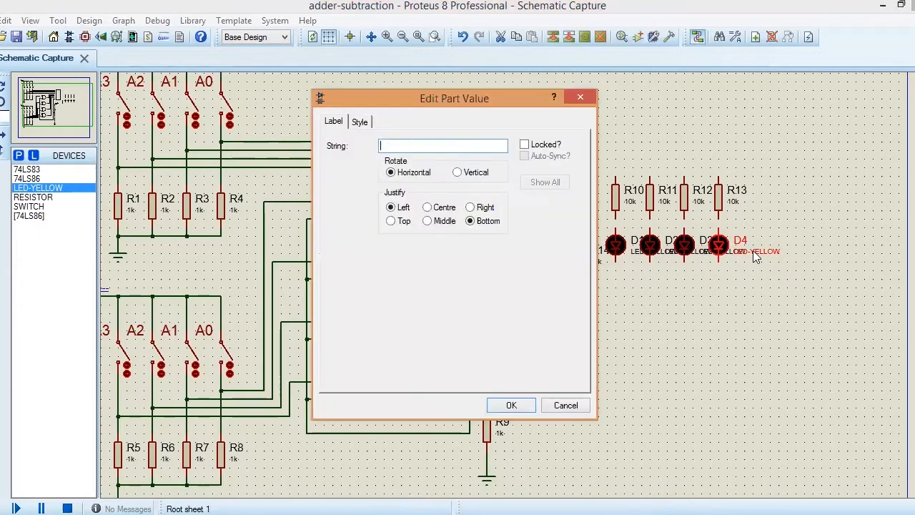
click(512, 404)
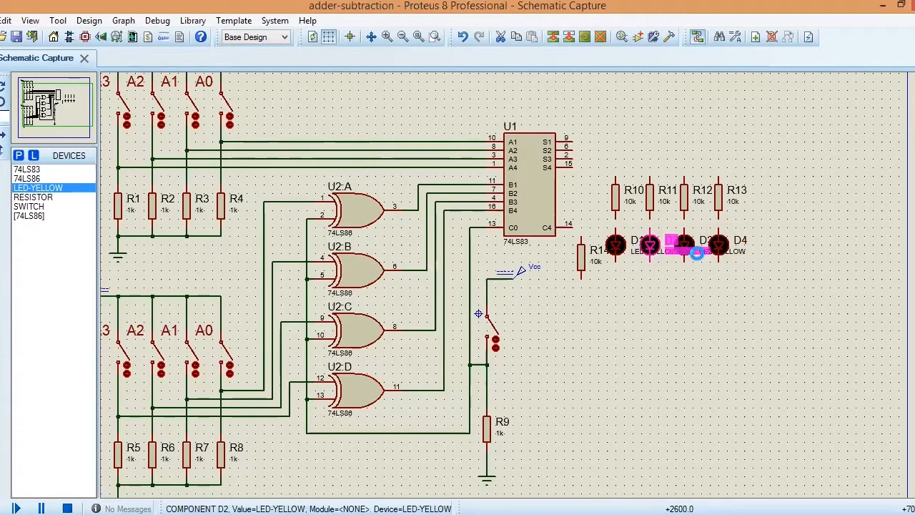
double_click(699, 259)
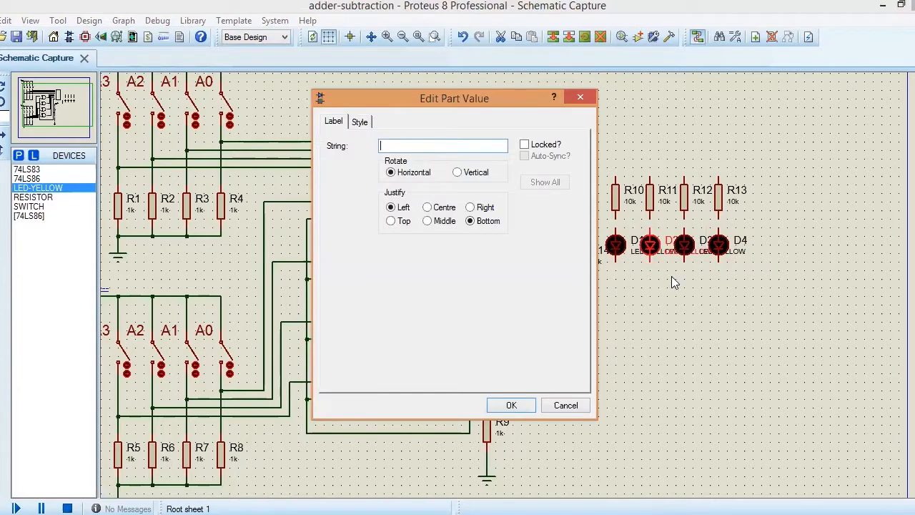
click(529, 405)
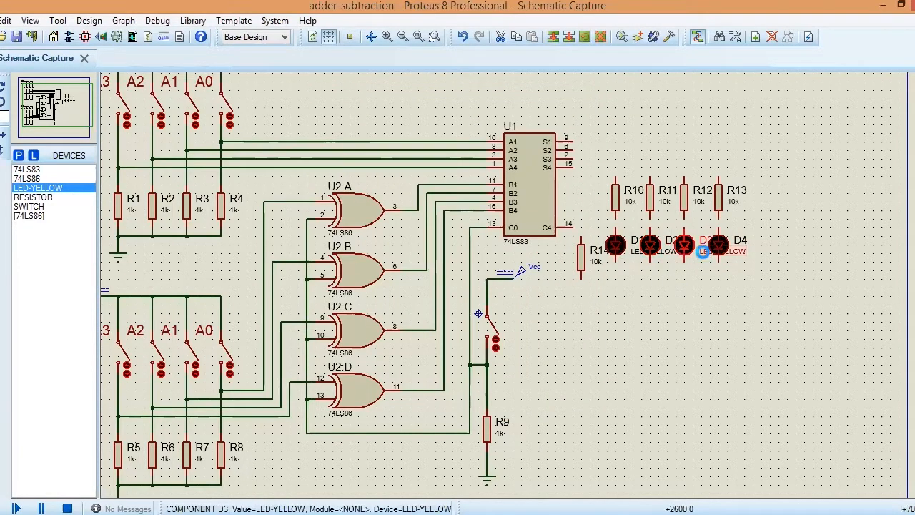
double_click(704, 251)
key(Delete)
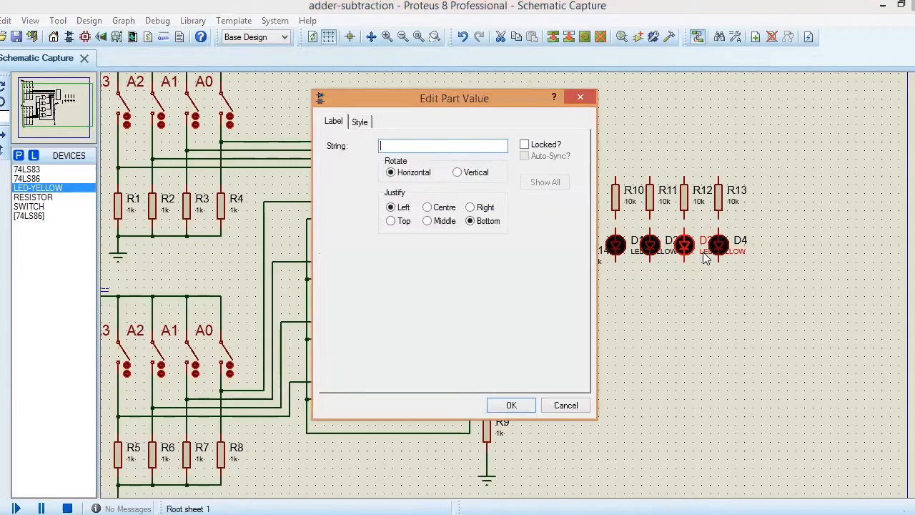
click(520, 406)
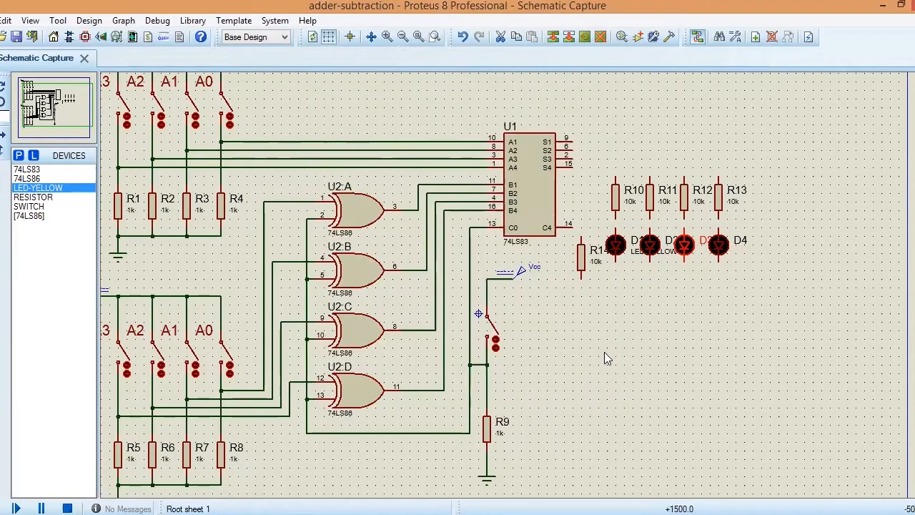
double_click(658, 259)
key(Delete)
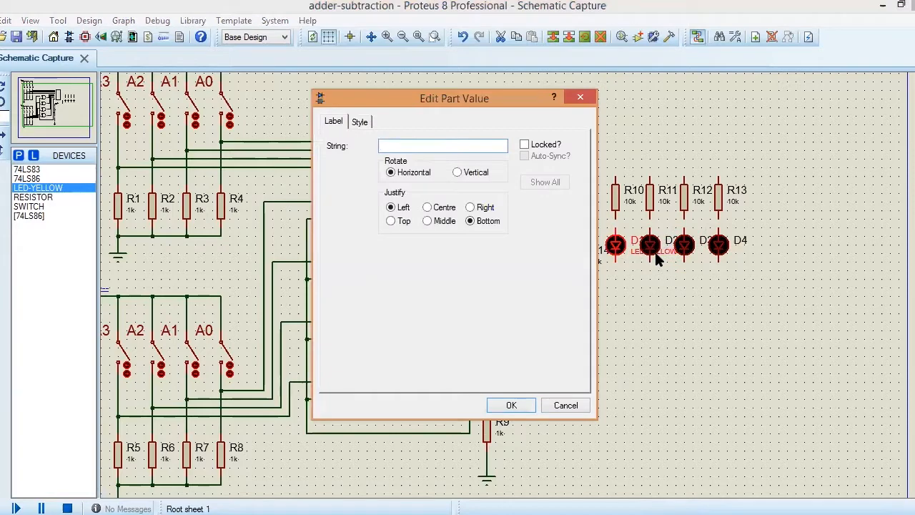
click(512, 406)
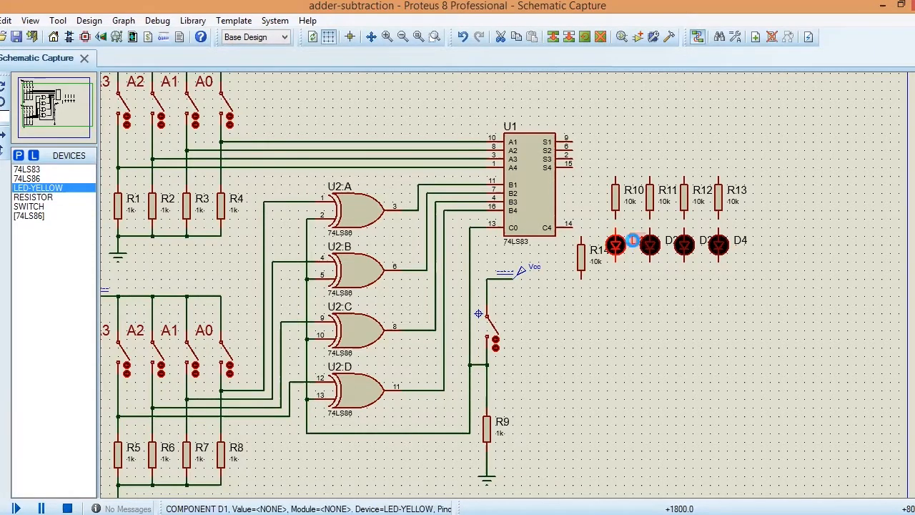
Step: Rename LED D1 below R10 as S3 and LED D2 below R11 as S2
double_click(635, 244)
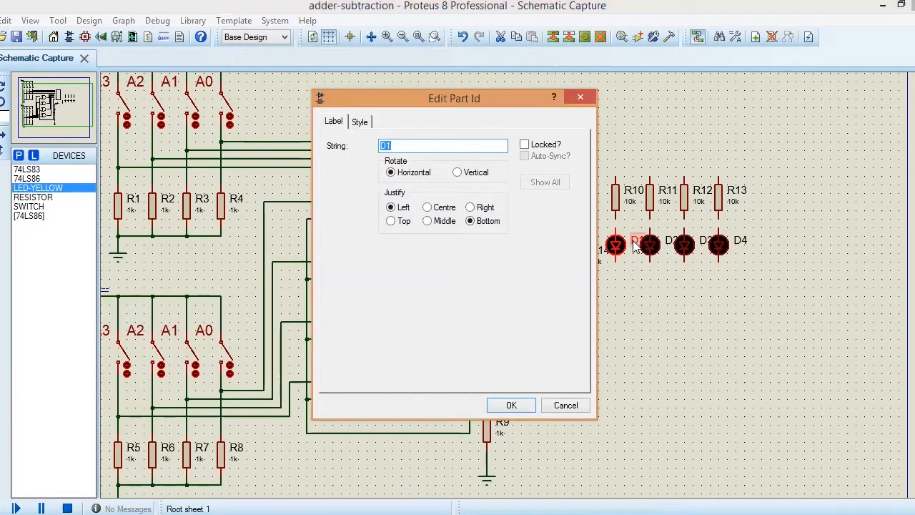
text(S3)
click(512, 406)
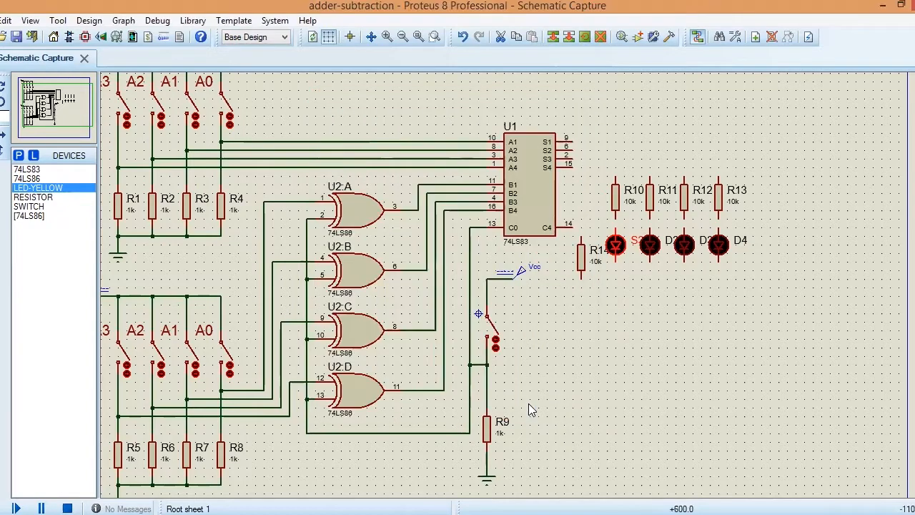
double_click(670, 240)
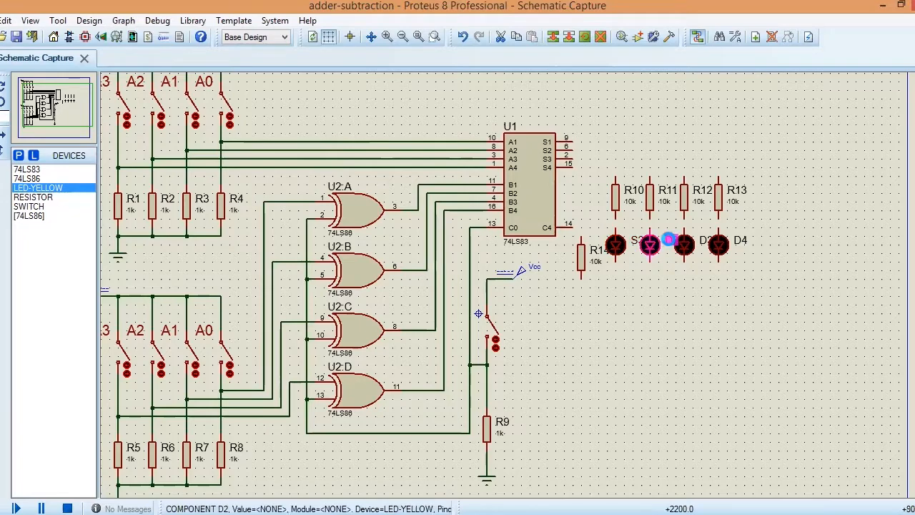
text(S2)
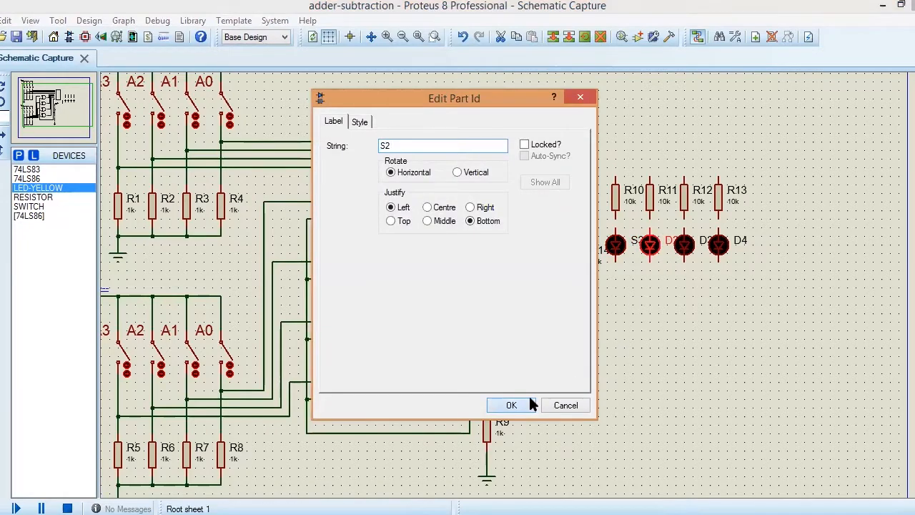
click(512, 405)
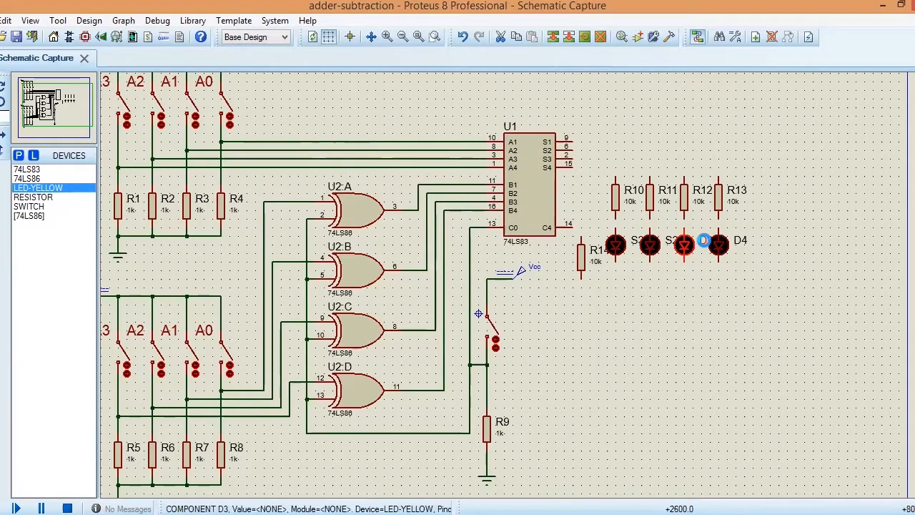
Step: Rename LED D3 below R12 as S1 and LED D4 below R13 as S0
double_click(704, 240)
text(S1)
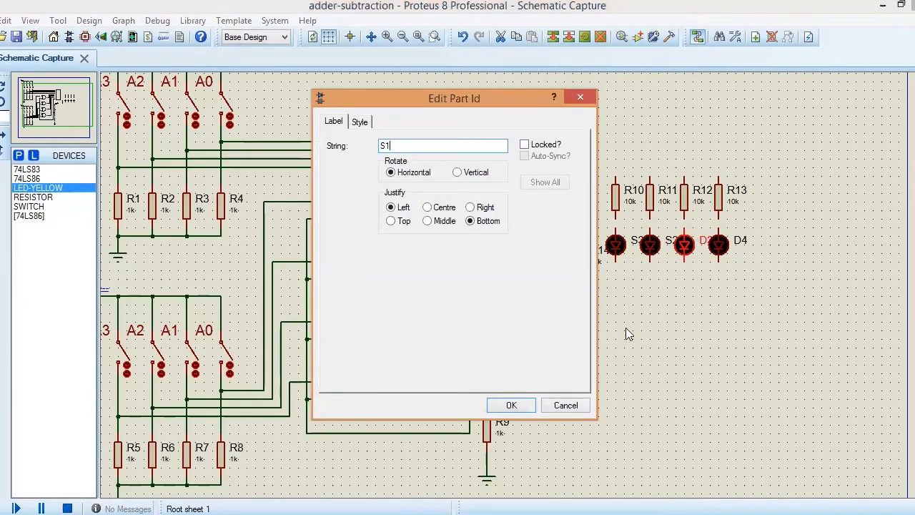
click(528, 406)
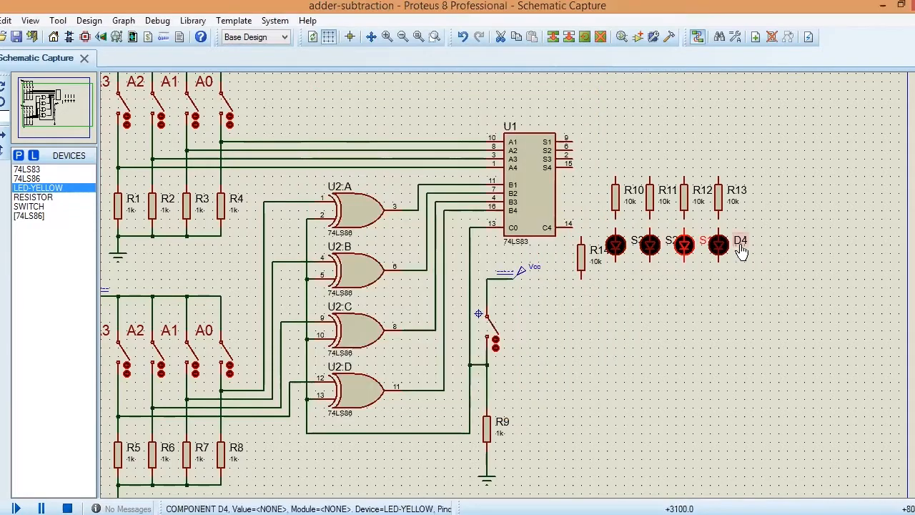
double_click(739, 242)
text(S0)
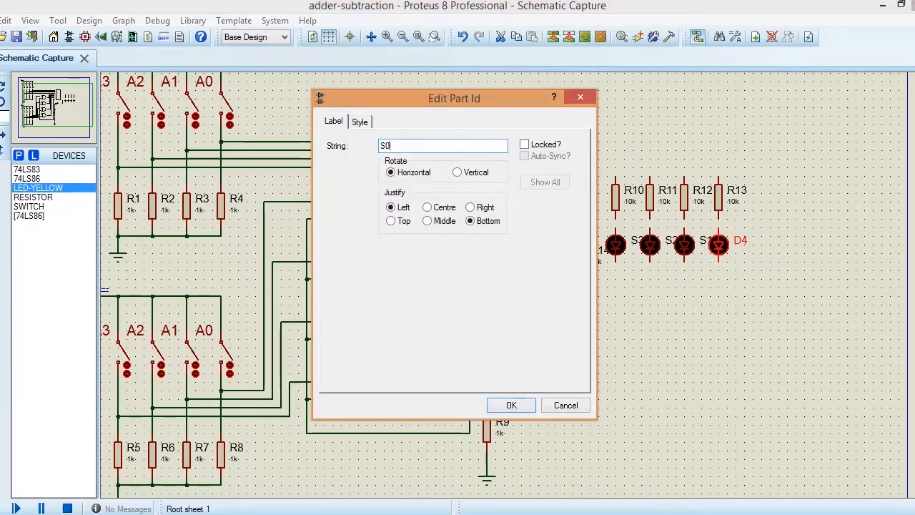
click(511, 406)
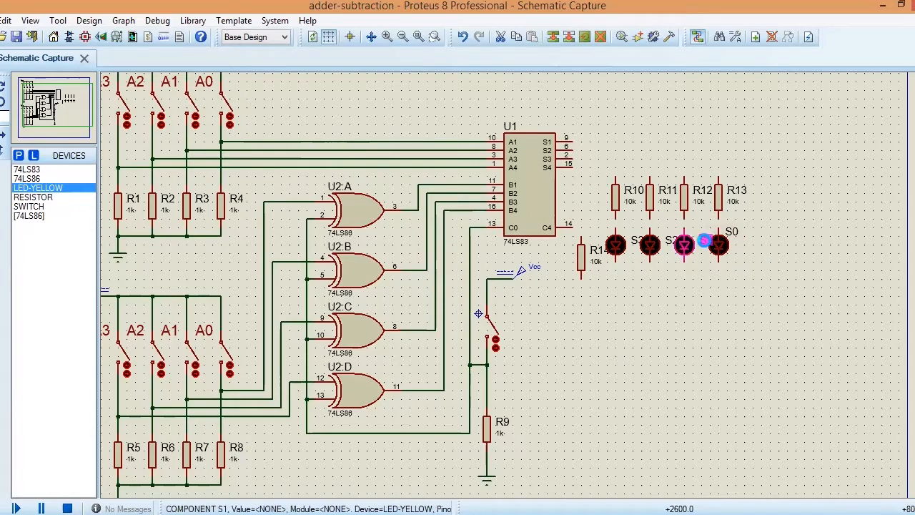
Step: Move the S1, S2 and S3 labels slightly up and left, clear of the neighbouring LEDs and level with the S0 label
double_click(707, 243)
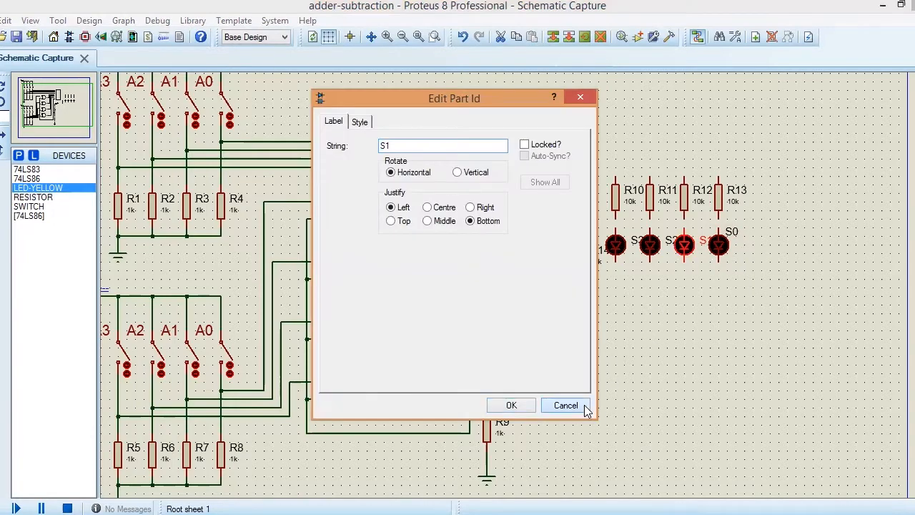
click(584, 404)
click(706, 243)
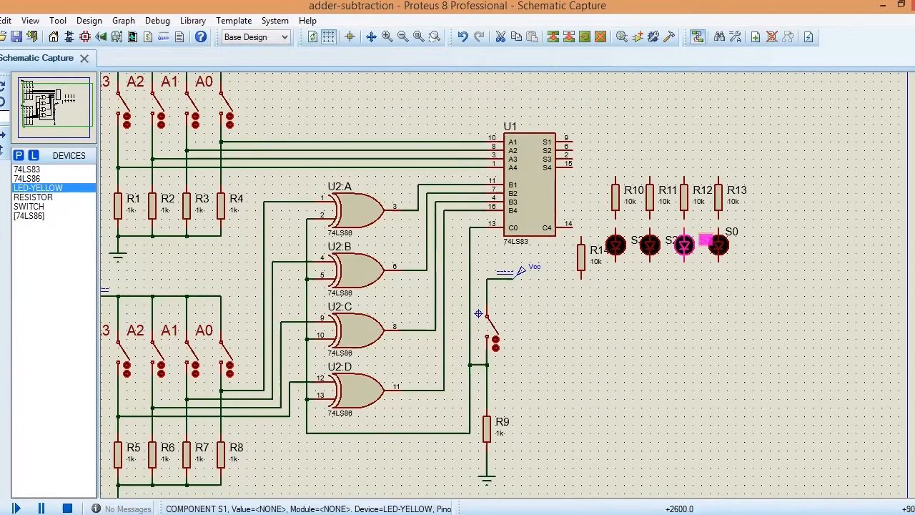
drag(706, 242, 695, 233)
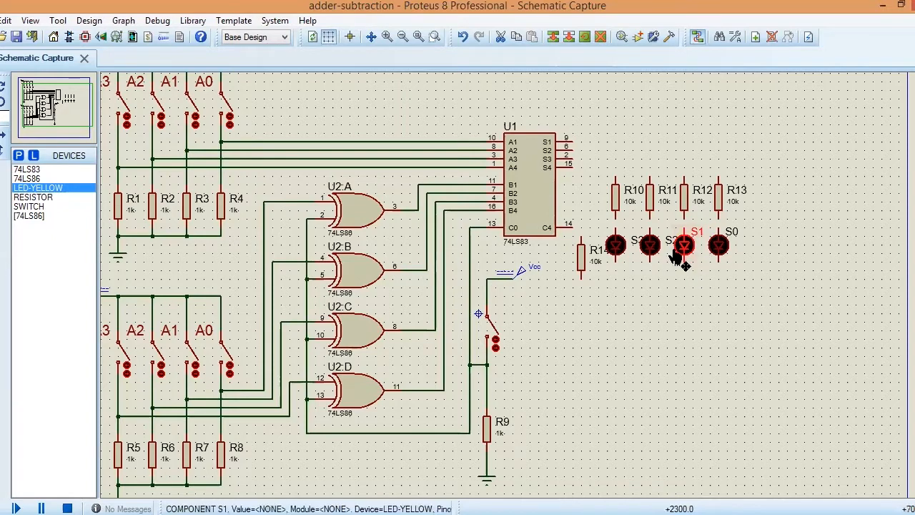
click(672, 248)
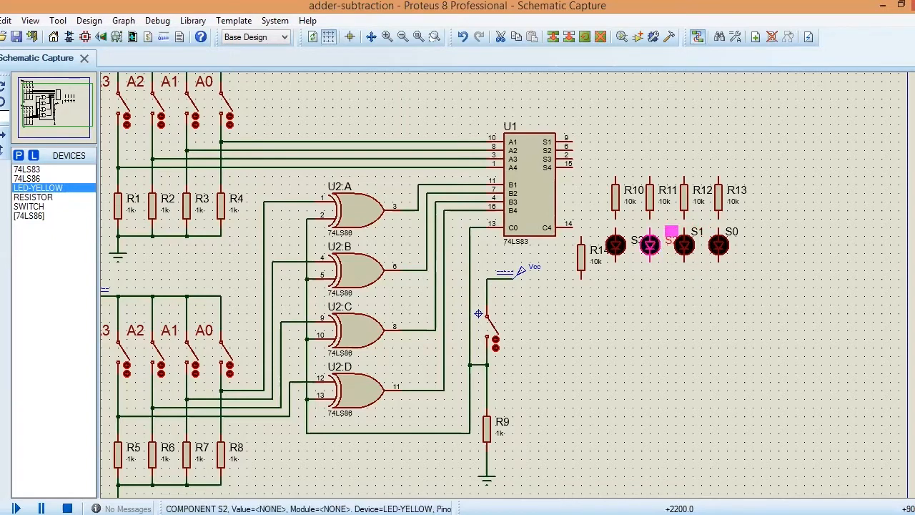
drag(672, 239, 664, 233)
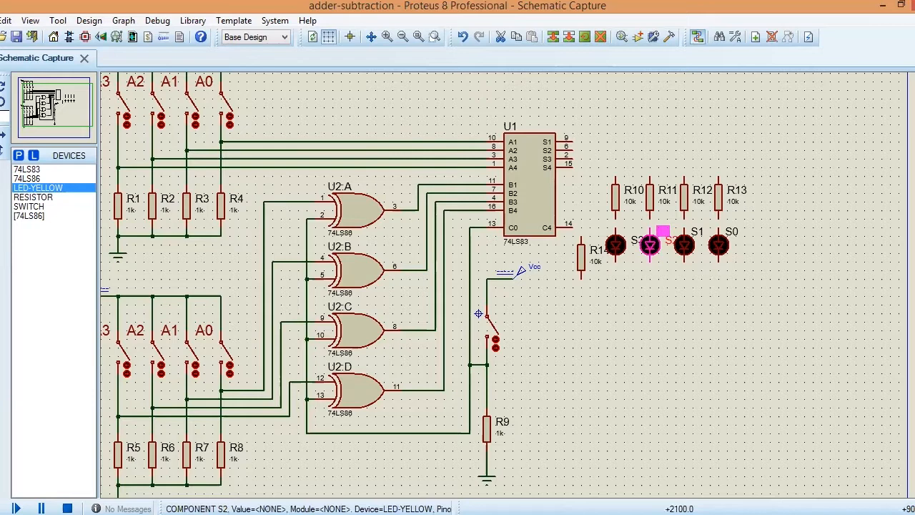
click(635, 243)
drag(635, 243, 628, 235)
click(630, 295)
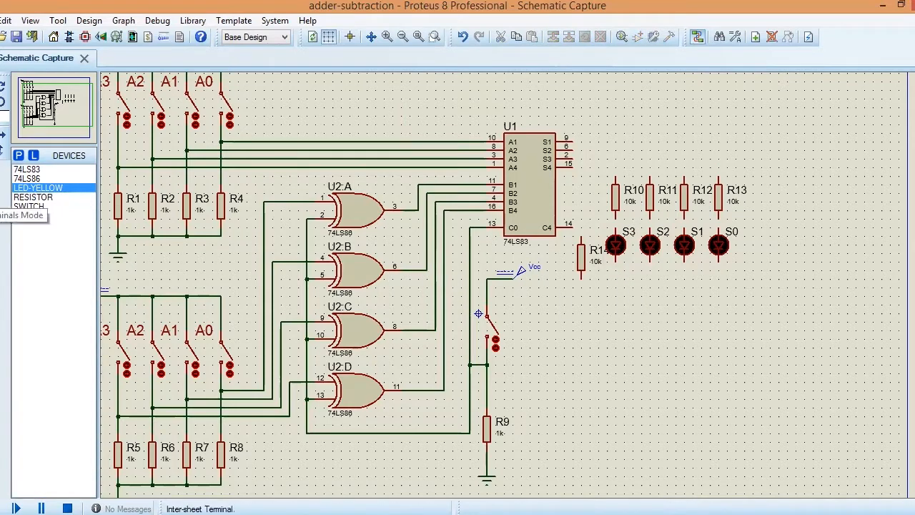
Step: Place a ground terminal below resistor R14, in line with its lower end
click(0, 201)
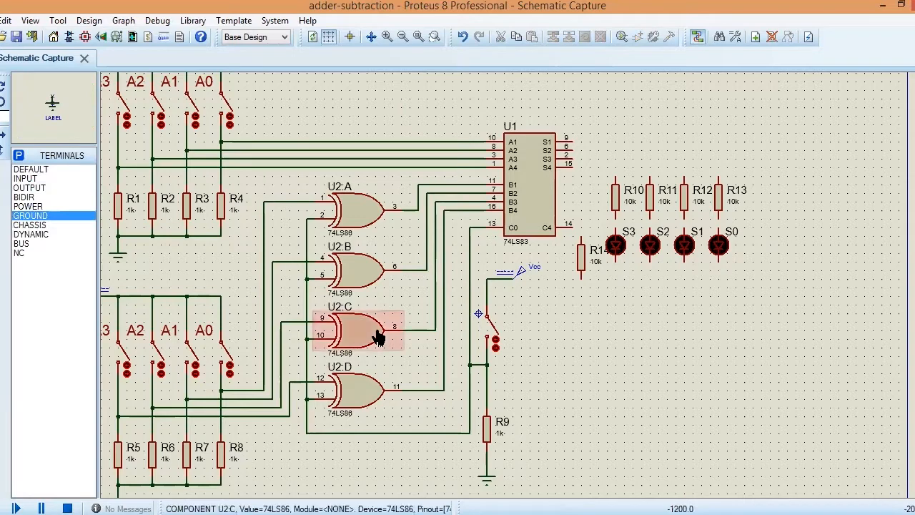
click(581, 336)
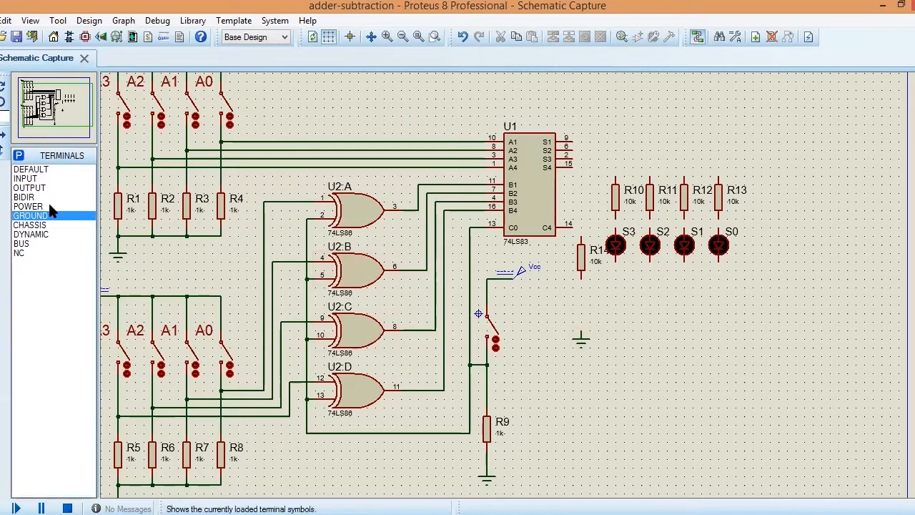
Step: Place a yellow LED between resistor R14 and the ground terminal below it
click(4, 100)
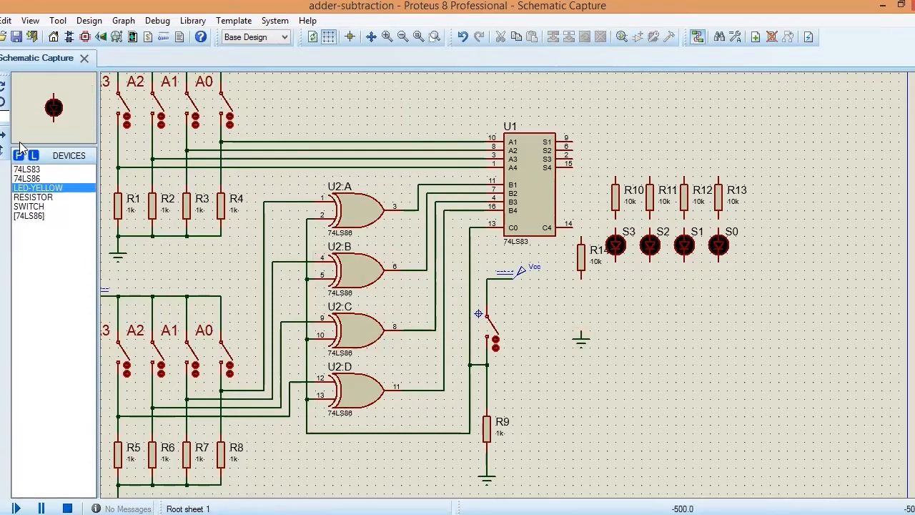
click(581, 304)
click(581, 304)
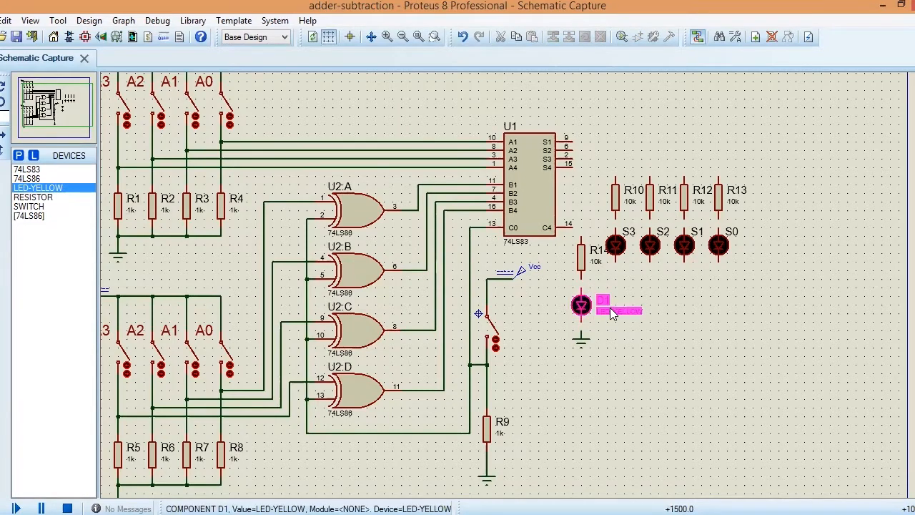
double_click(612, 314)
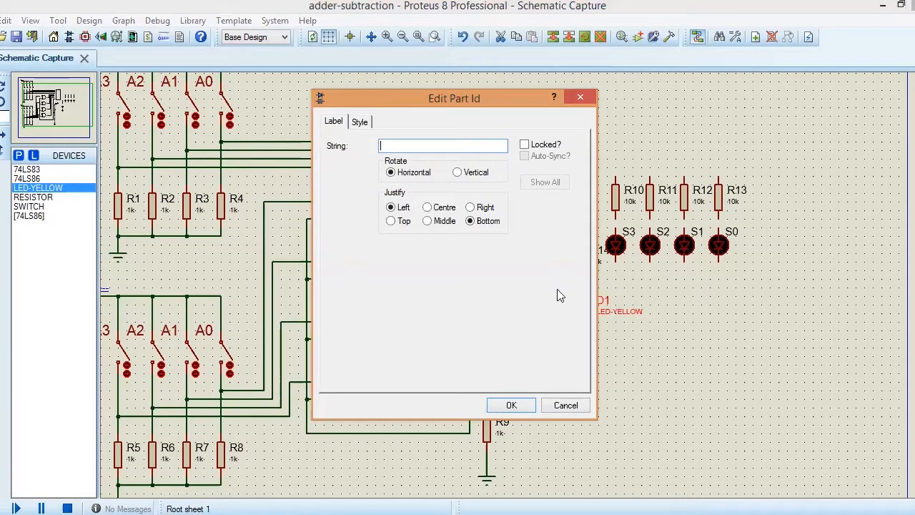
click(529, 409)
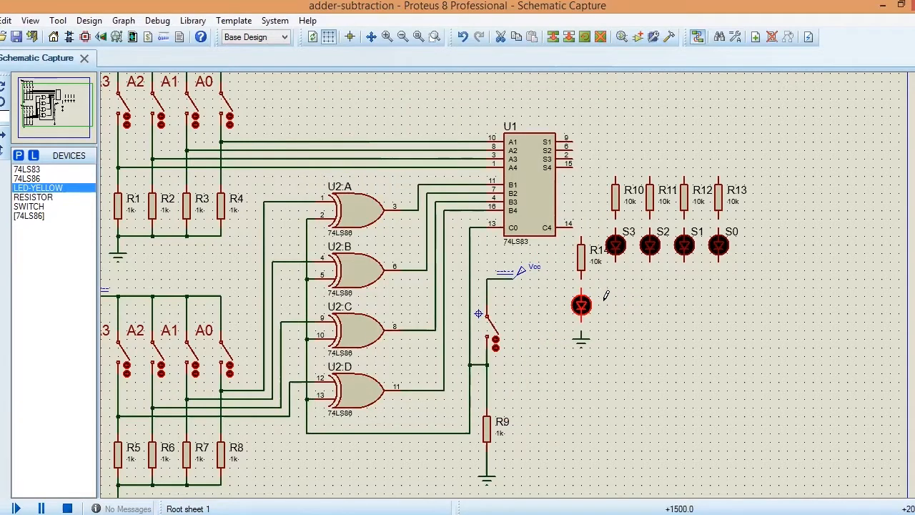
click(464, 37)
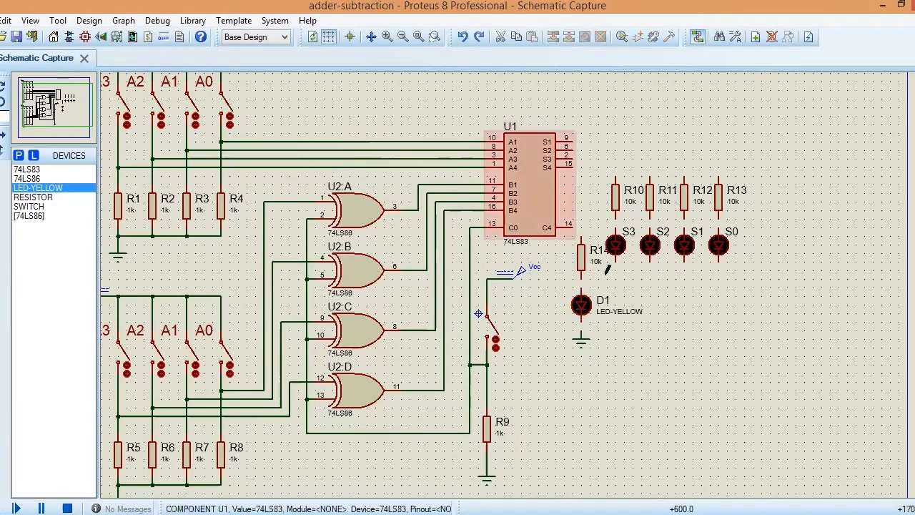
Step: Clear the LED-YELLOW value text of the LED below R14 and rename the LED as CY-OUT
click(622, 314)
click(621, 312)
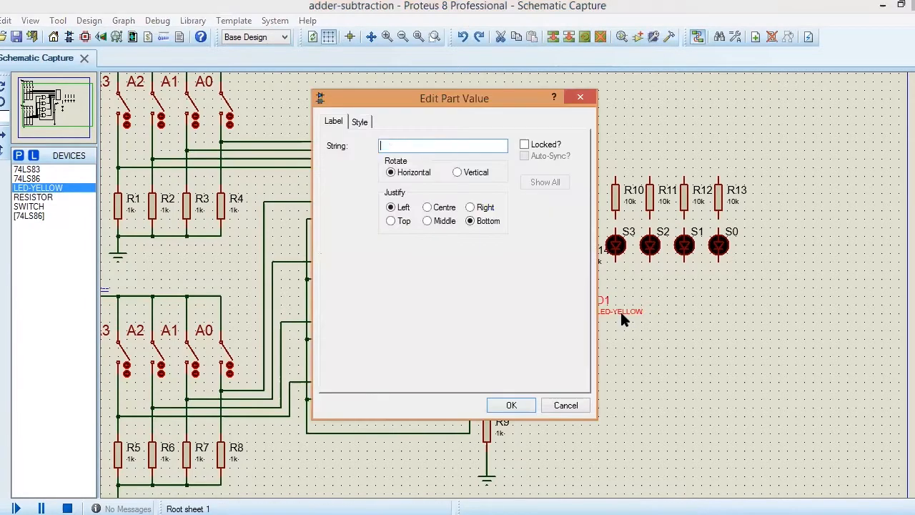
click(510, 405)
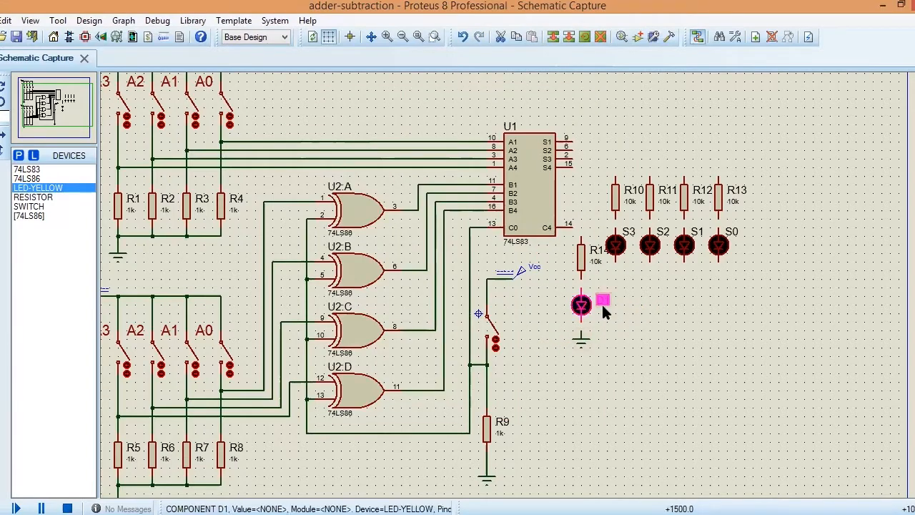
click(601, 303)
text(CY-OUT)
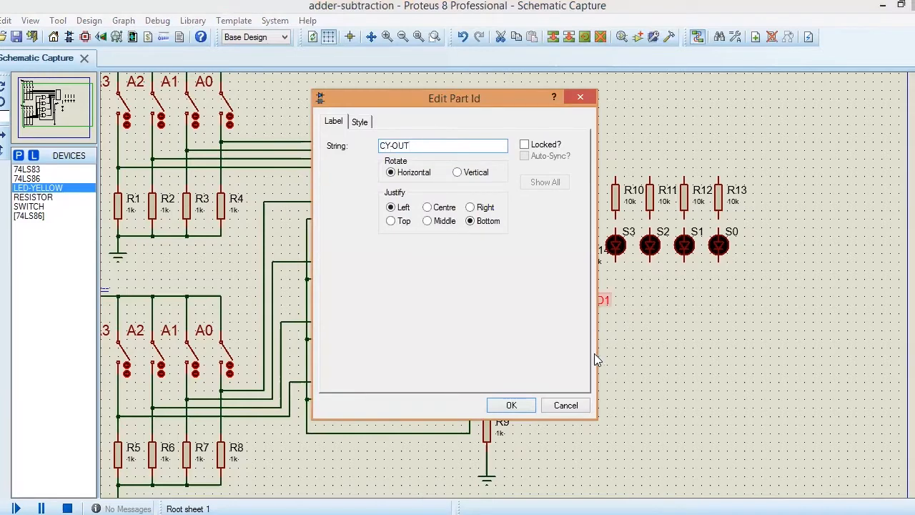
click(511, 405)
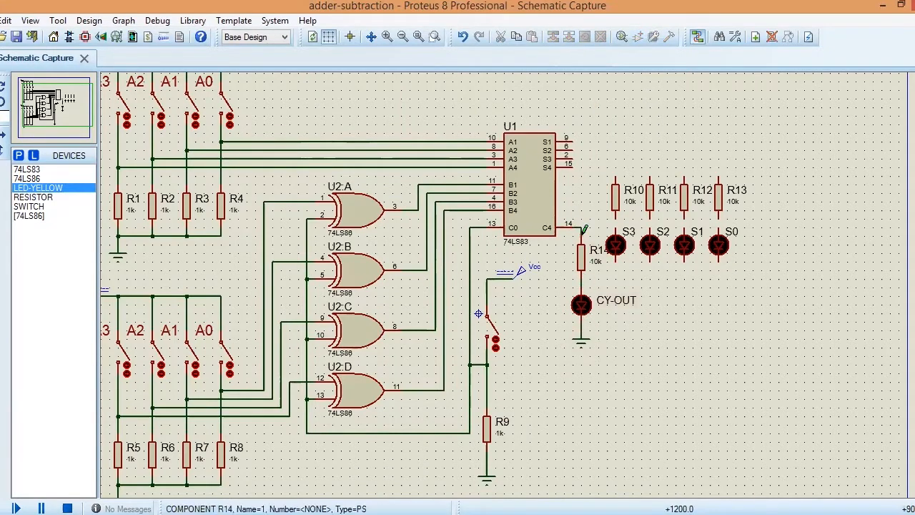
Step: Wire adder outputs S4, S3, S2 and S1 to resistors R10, R11, R12 and R13, and delete the stray junction between R10 and LED S3
click(578, 163)
click(615, 179)
click(572, 158)
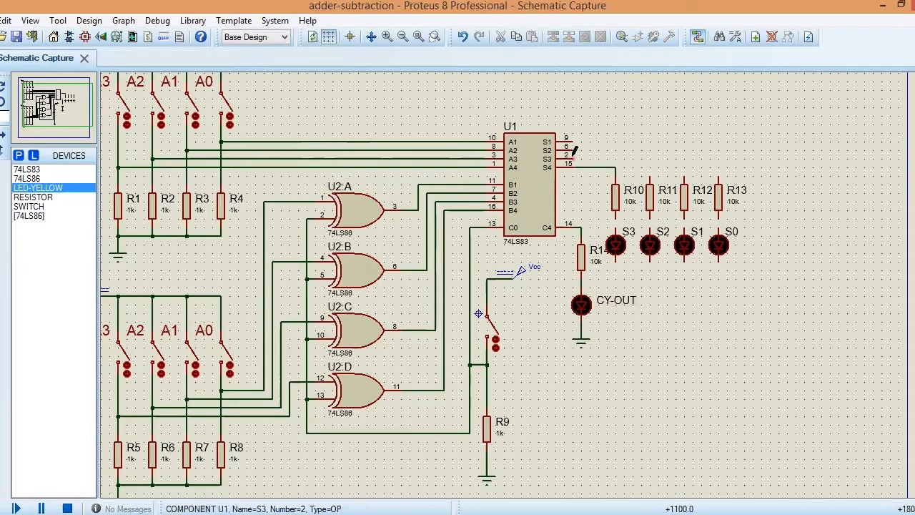
click(650, 174)
click(572, 150)
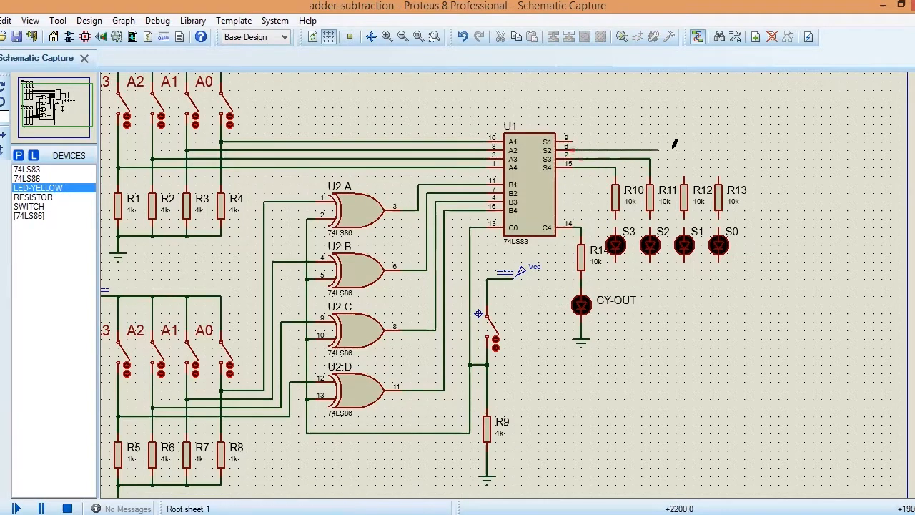
click(684, 178)
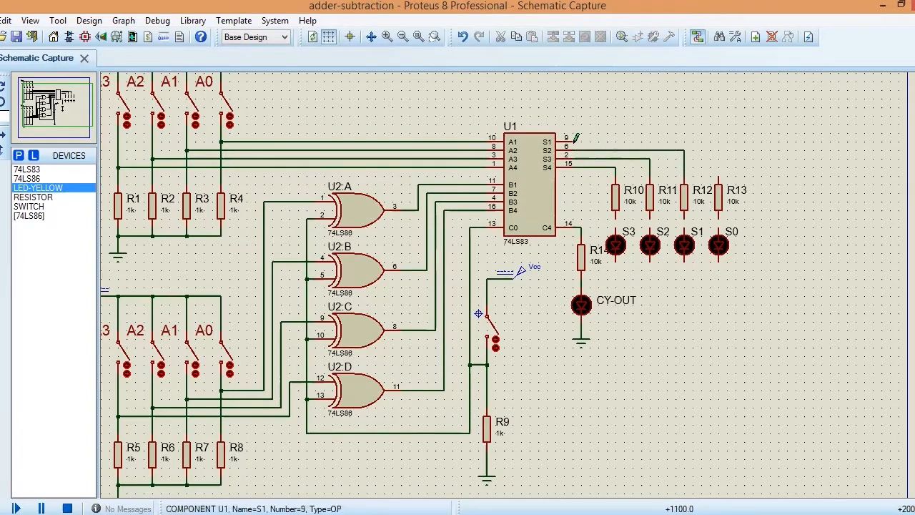
click(595, 136)
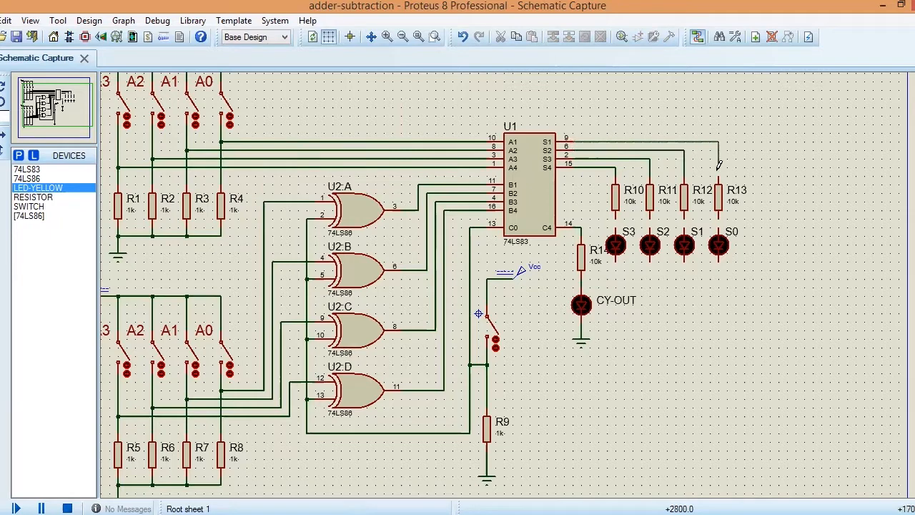
click(719, 176)
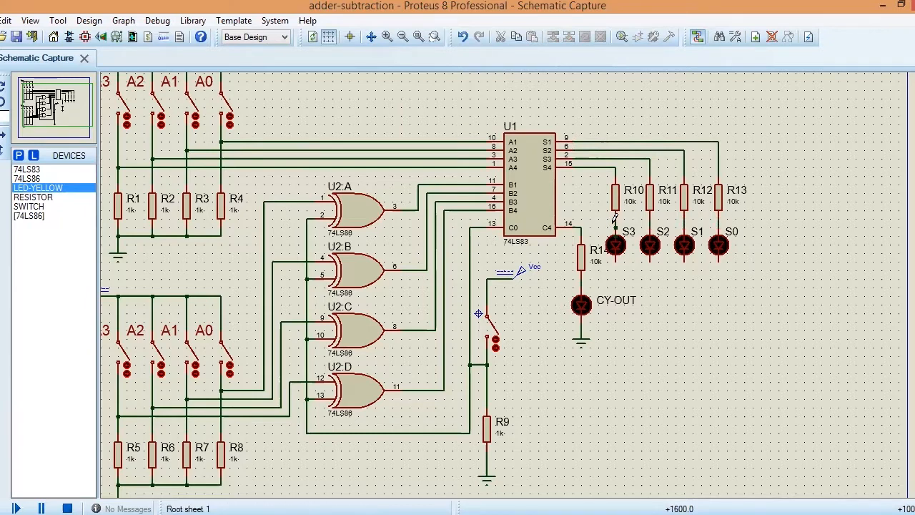
mouse_move(614, 222)
mouse_down()
mouse_move(622, 236)
mouse_move(616, 223)
mouse_up()
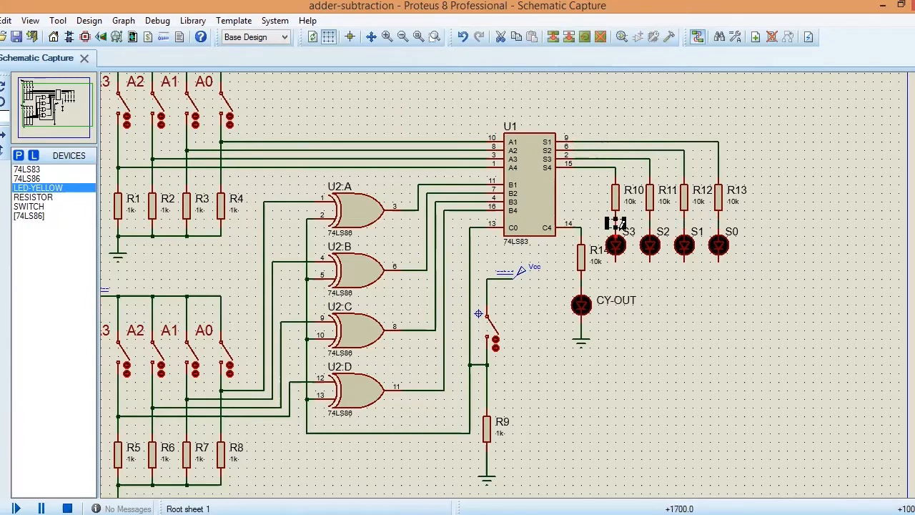
key(Delete)
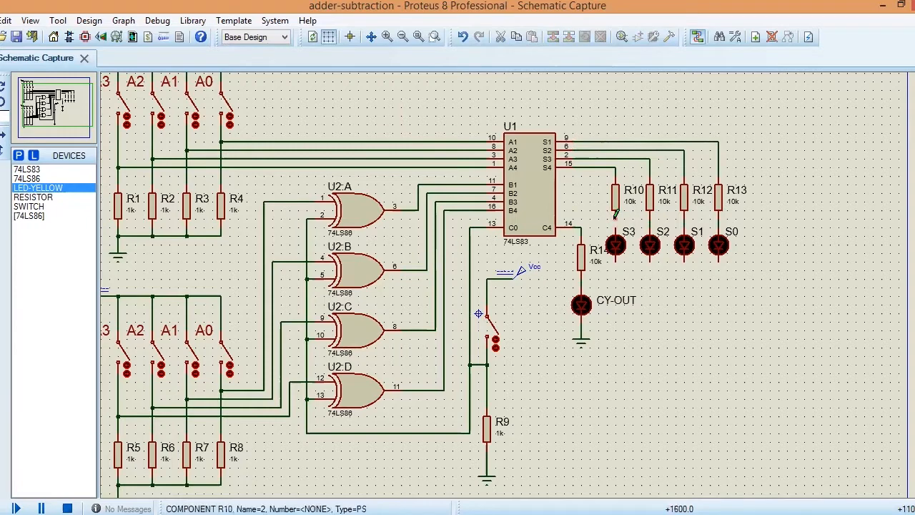
Step: Wire the lower ends of LEDs S2, S3, S1 and S0 together and to the grounded end of the CY-OUT LED
click(650, 266)
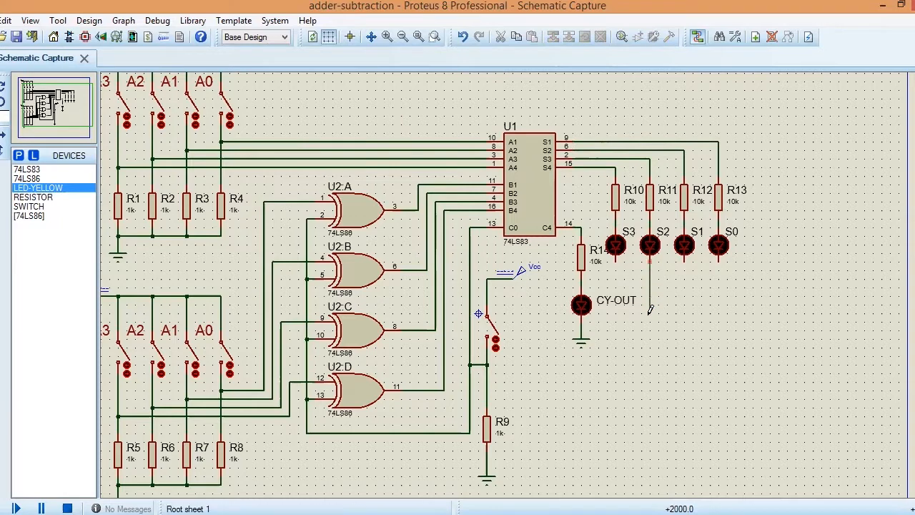
click(581, 321)
click(616, 264)
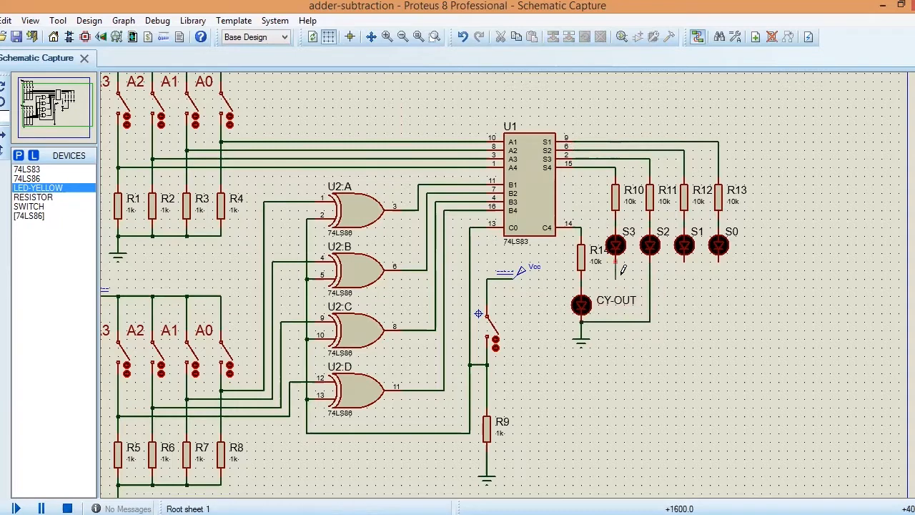
click(650, 271)
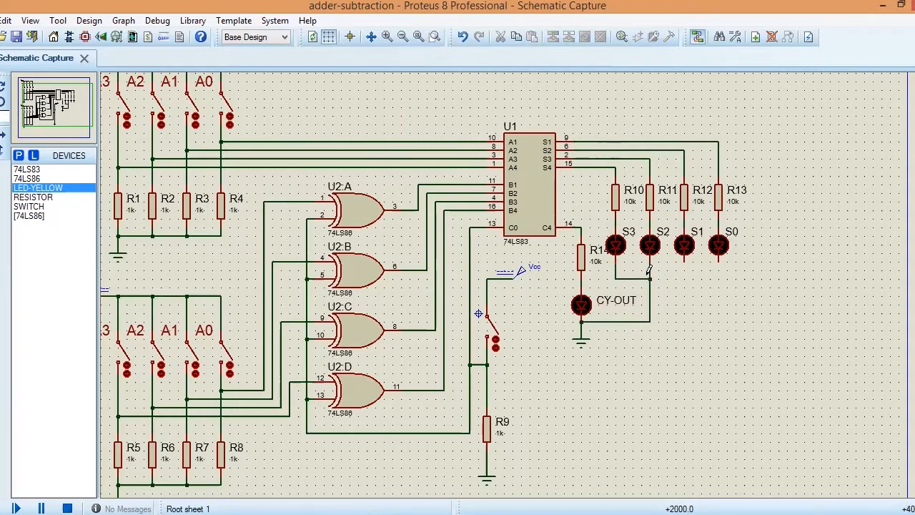
click(685, 263)
click(651, 279)
click(717, 262)
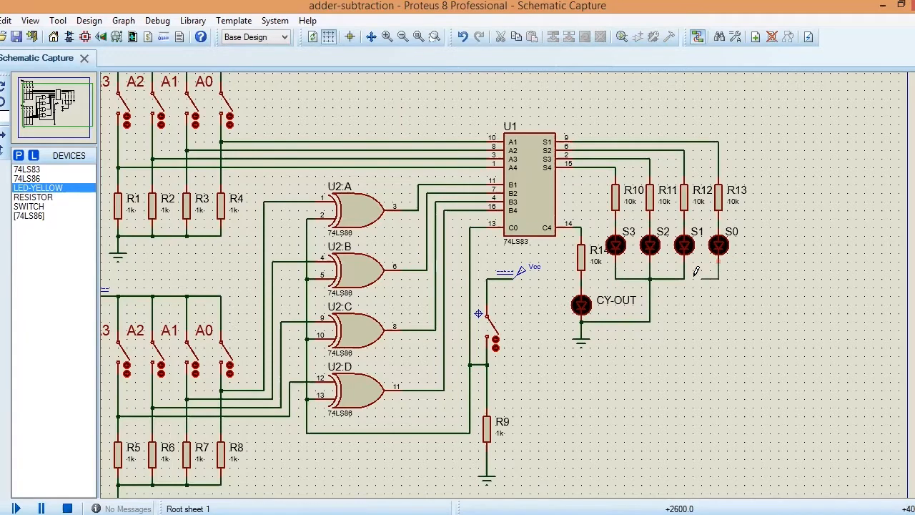
click(686, 276)
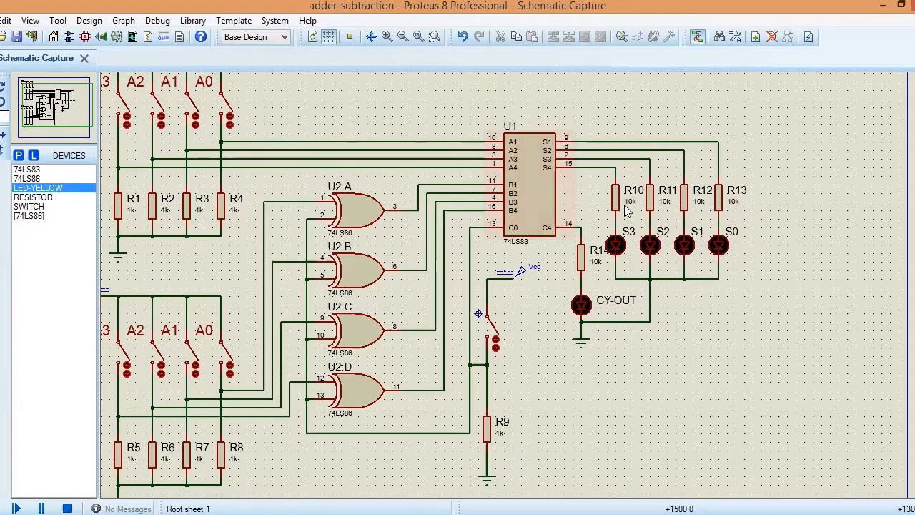
Step: Set the values of resistors R13 and R12 to 330
click(734, 206)
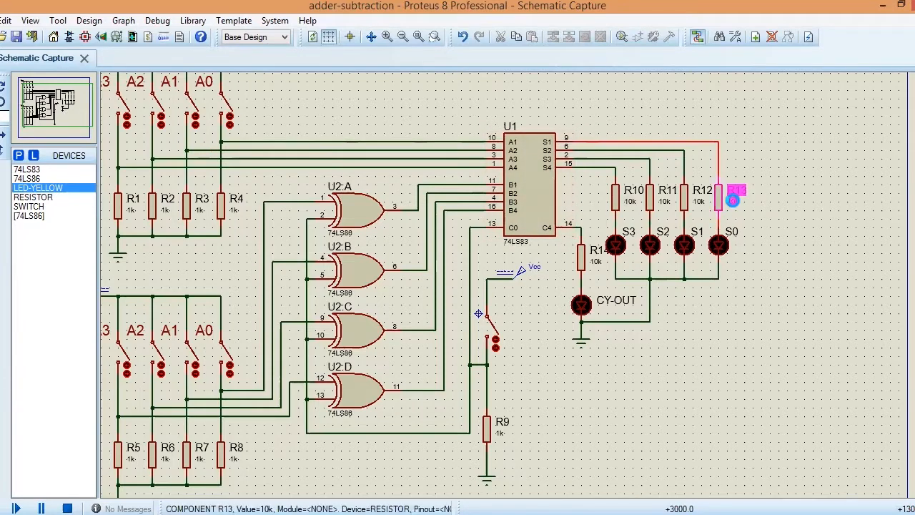
click(734, 205)
text(330)
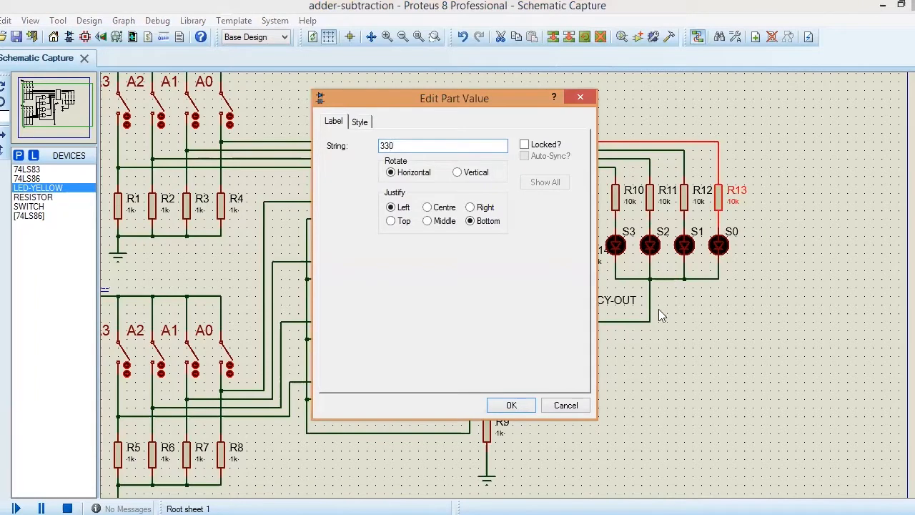
key(Return)
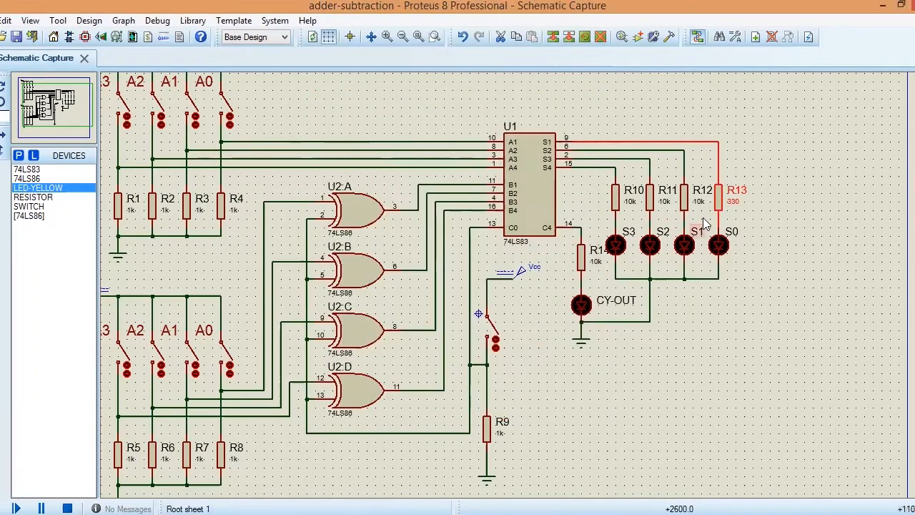
double_click(700, 206)
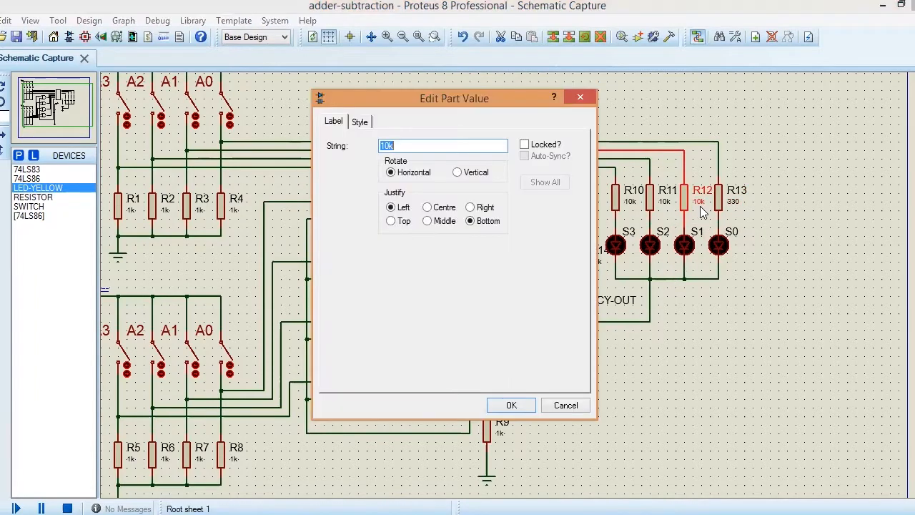
text(330)
key(Return)
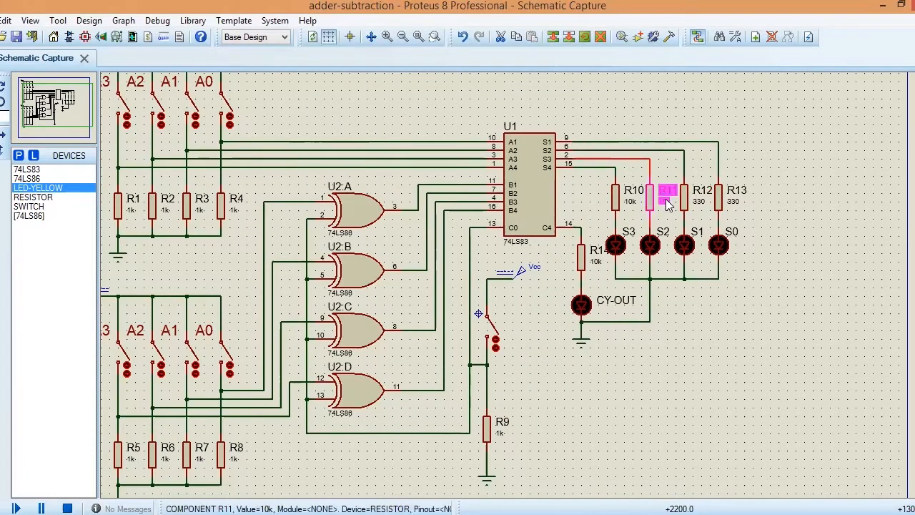
Step: Set the values of resistors R11 and R10 to 330
double_click(667, 204)
text(330)
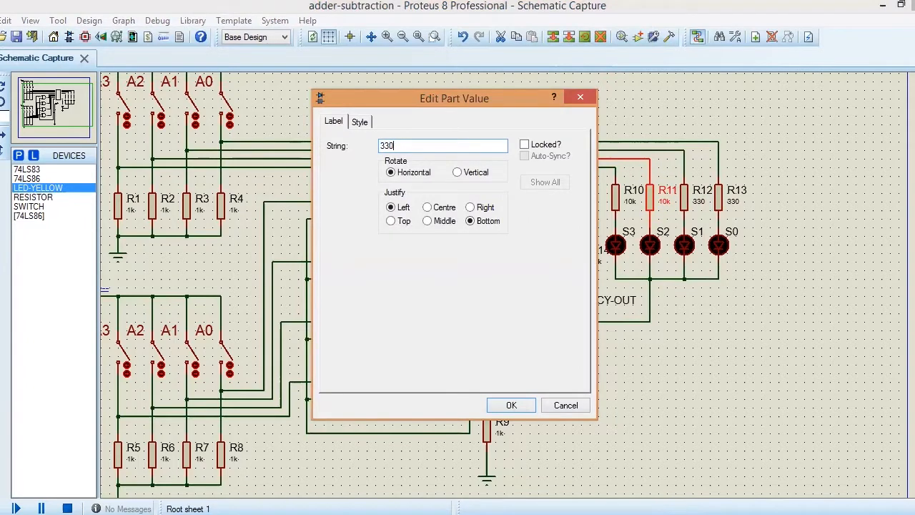
key(Return)
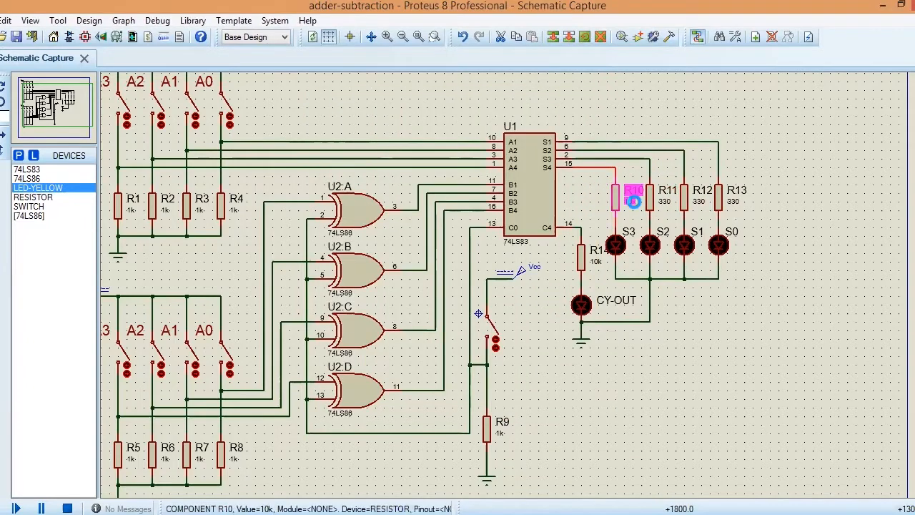
double_click(636, 206)
text(330)
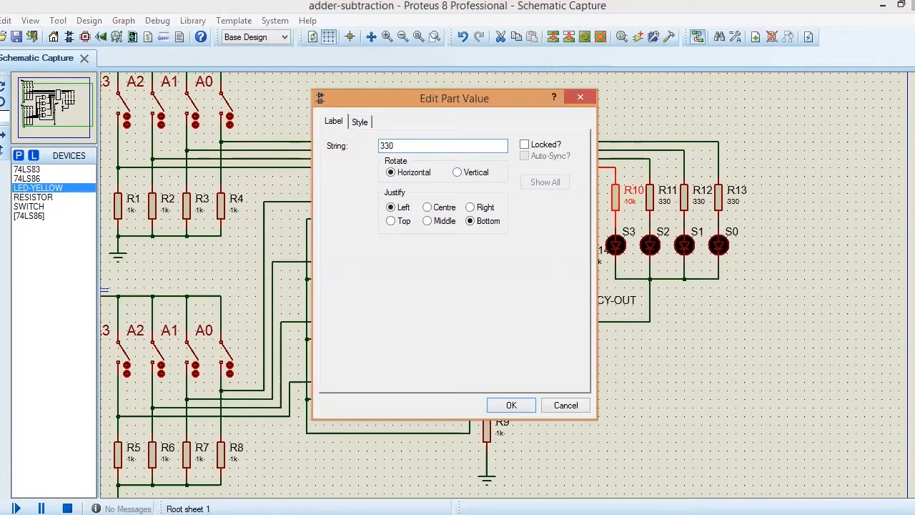
key(Return)
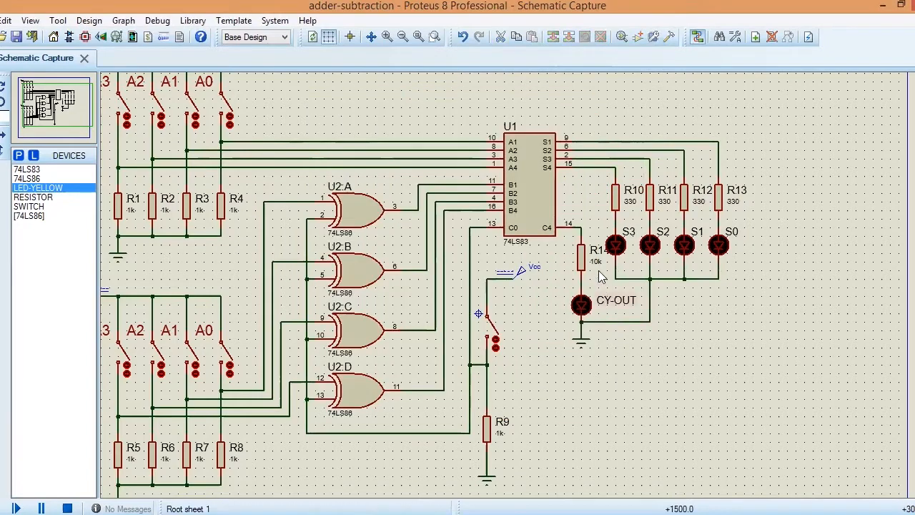
Step: Set the value of resistor R14 above the CY-OUT LED to 330
click(599, 274)
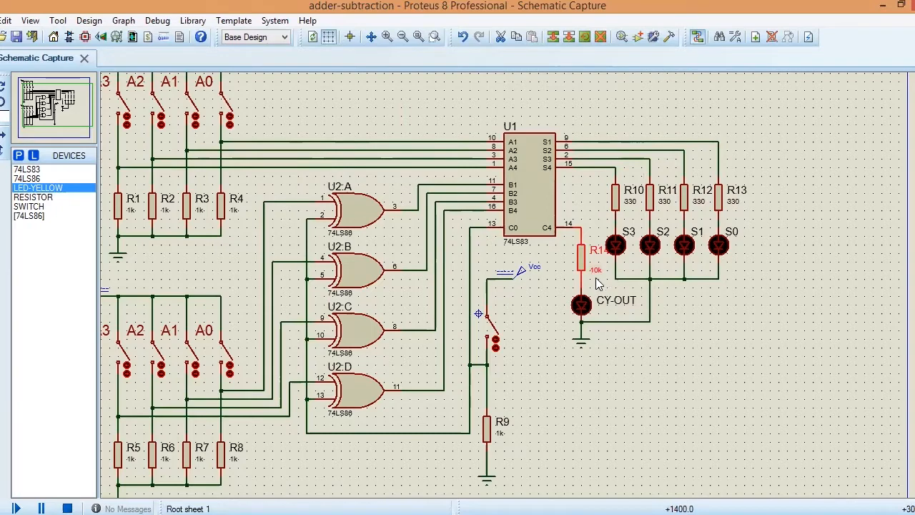
double_click(598, 272)
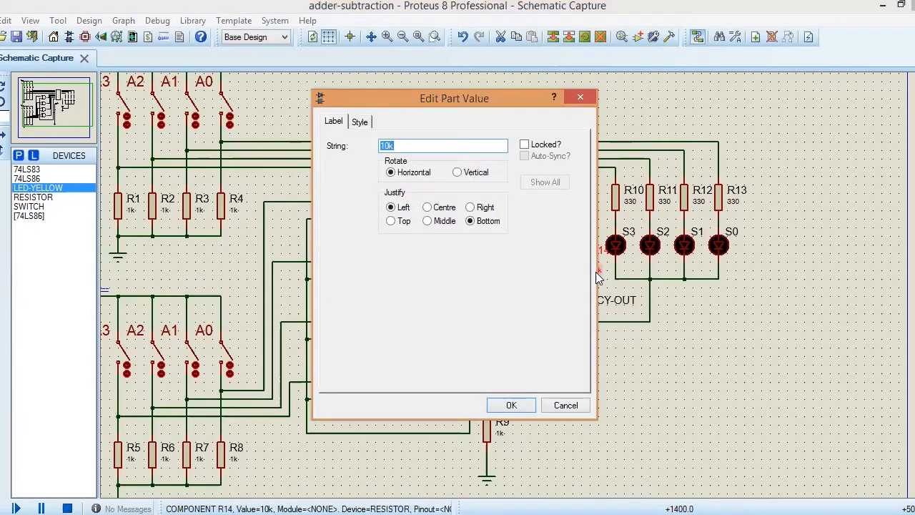
text(330)
key(Return)
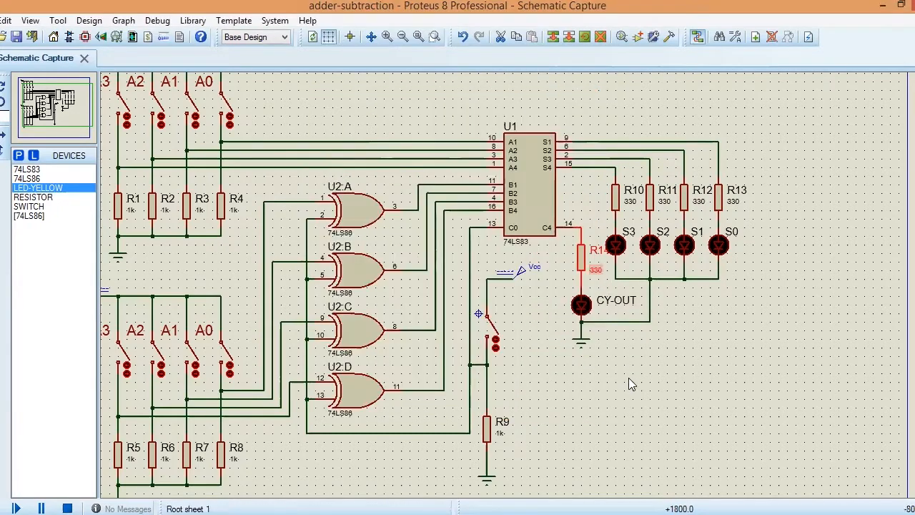
Step: Check the properties of the Vcc DC generator feeding the add/subtract switch
click(628, 378)
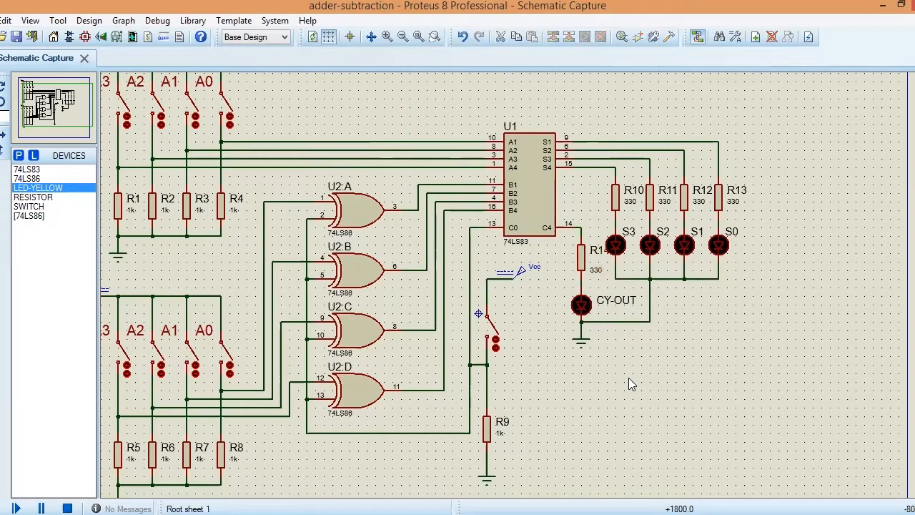
double_click(531, 273)
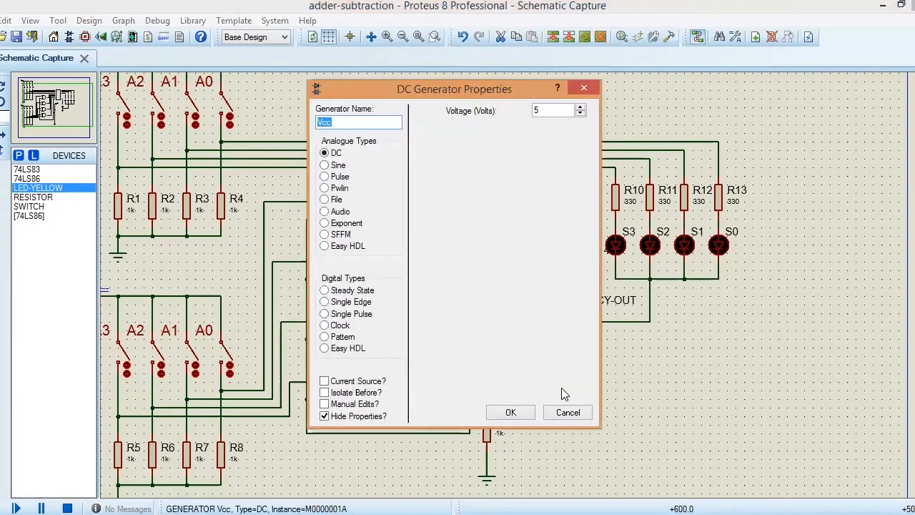
click(525, 415)
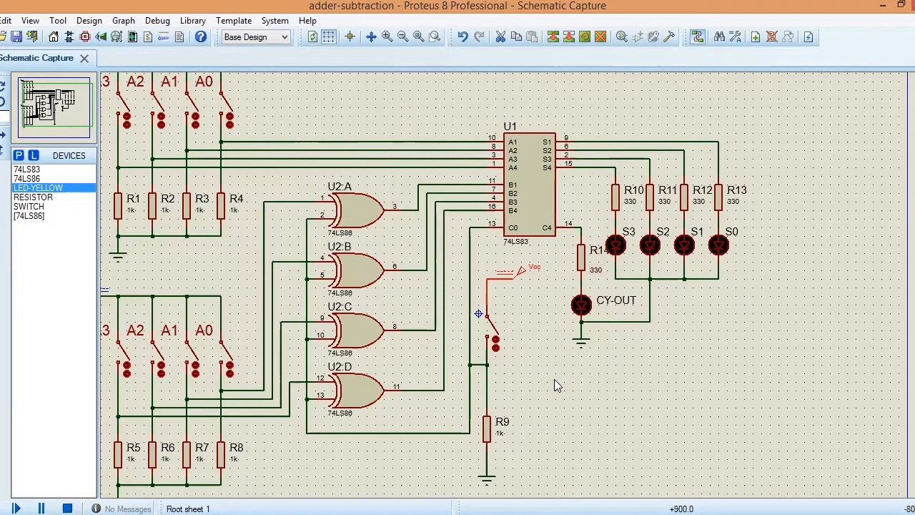
Step: Run a test simulation of the complete adder-subtraction circuit
scroll(554, 379, up, 1)
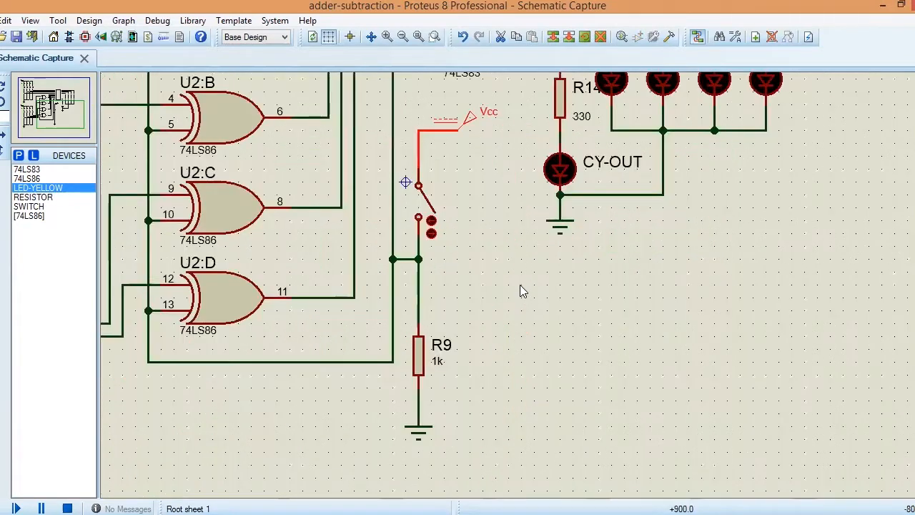
scroll(521, 285, down, 3)
scroll(521, 284, up, 1)
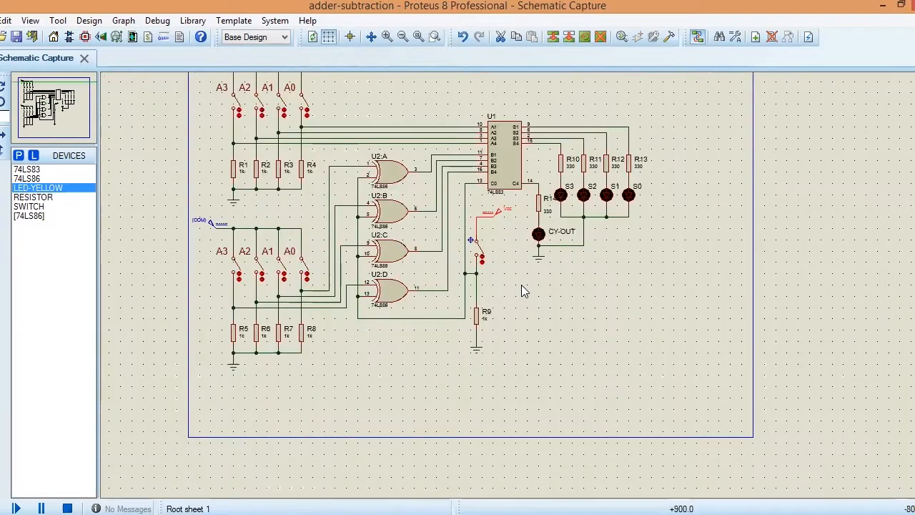
click(62, 101)
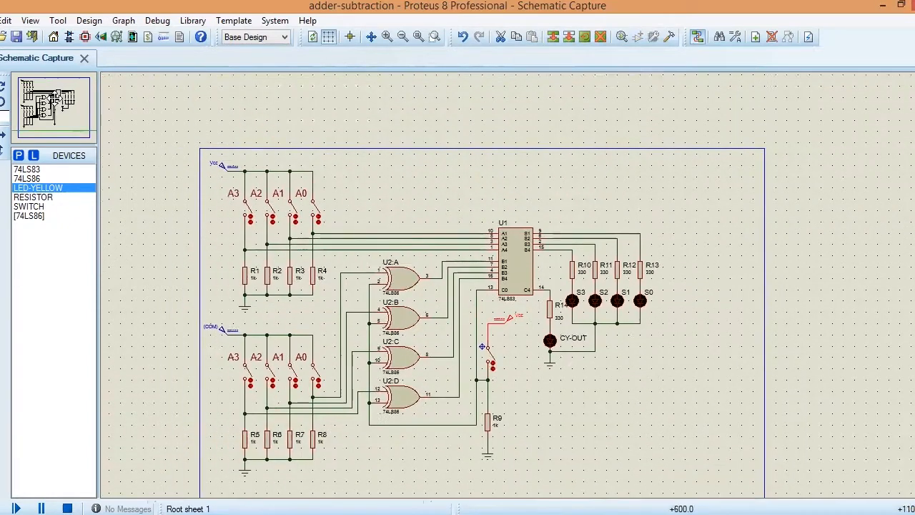
click(54, 107)
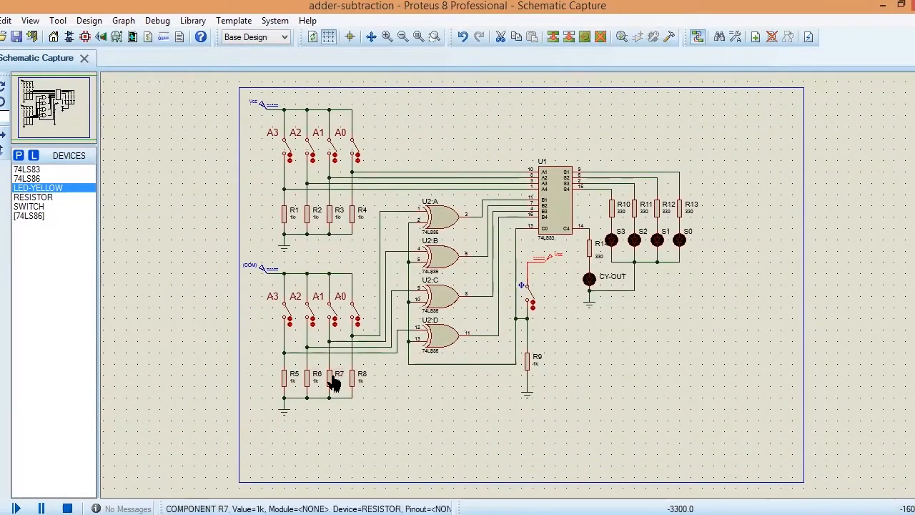
click(383, 434)
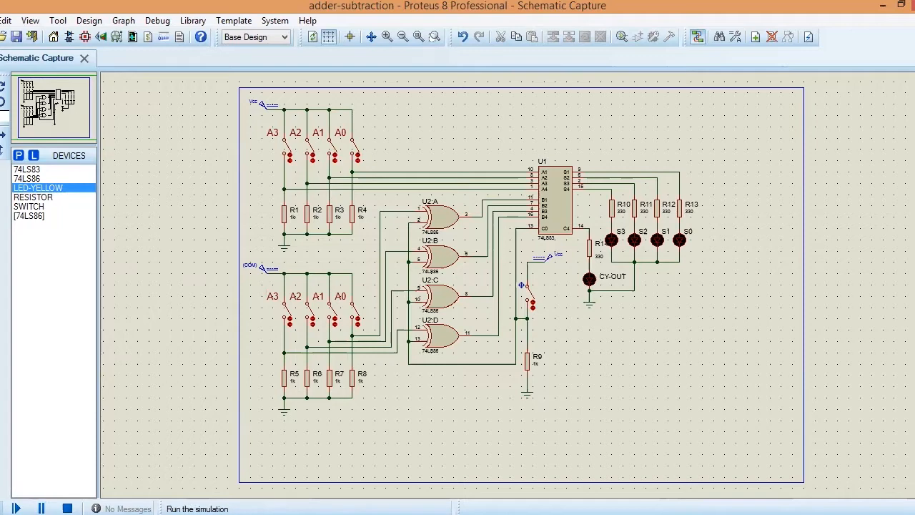
click(16, 509)
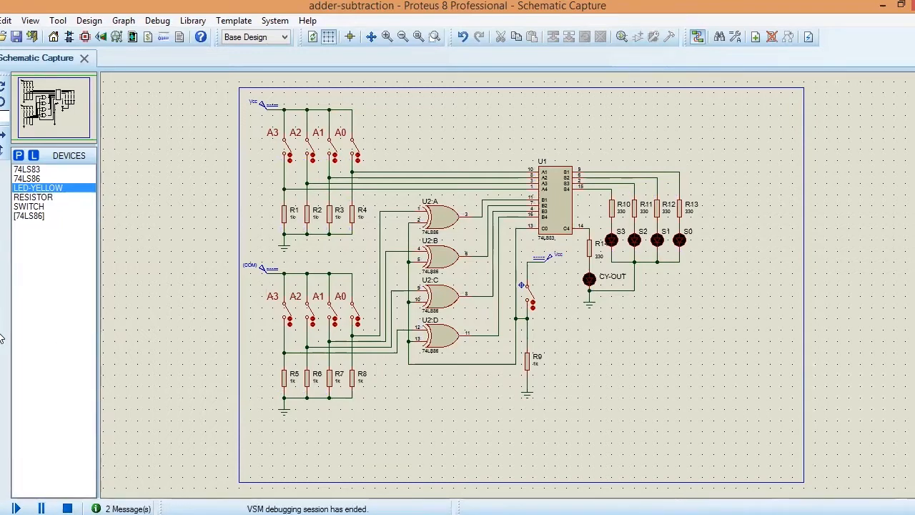
Step: Add the text label "+5v (Vcc)=Subtraction" beside the lower end of the add/subtract switch
click(2, 379)
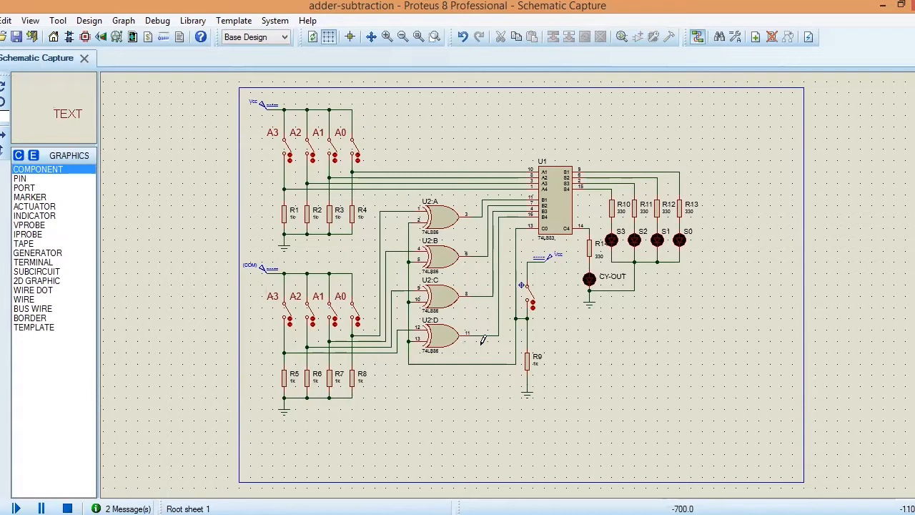
click(552, 314)
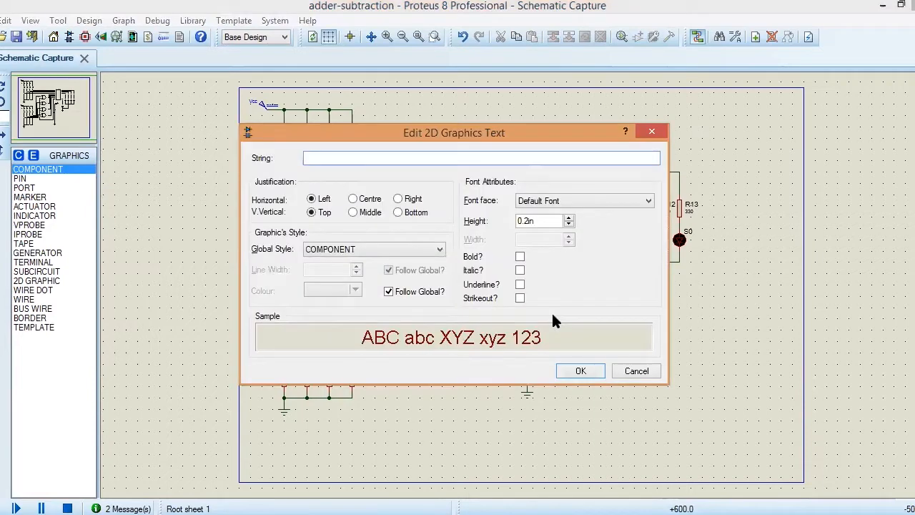
text(+5v (V)
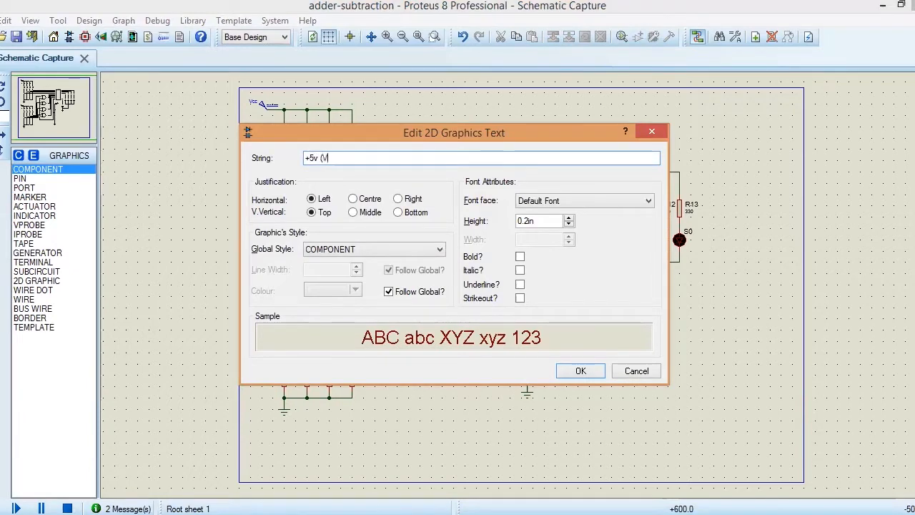
text(cc)=S)
text(ub)
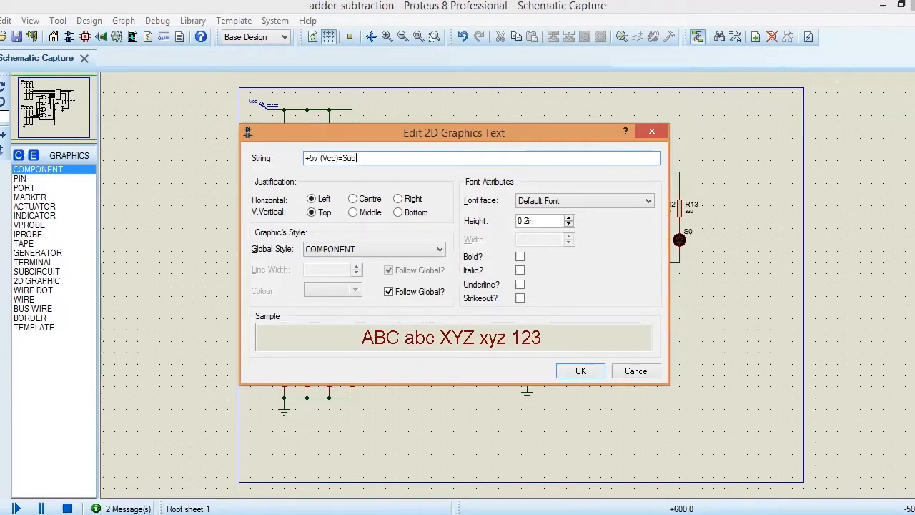
text(traction)
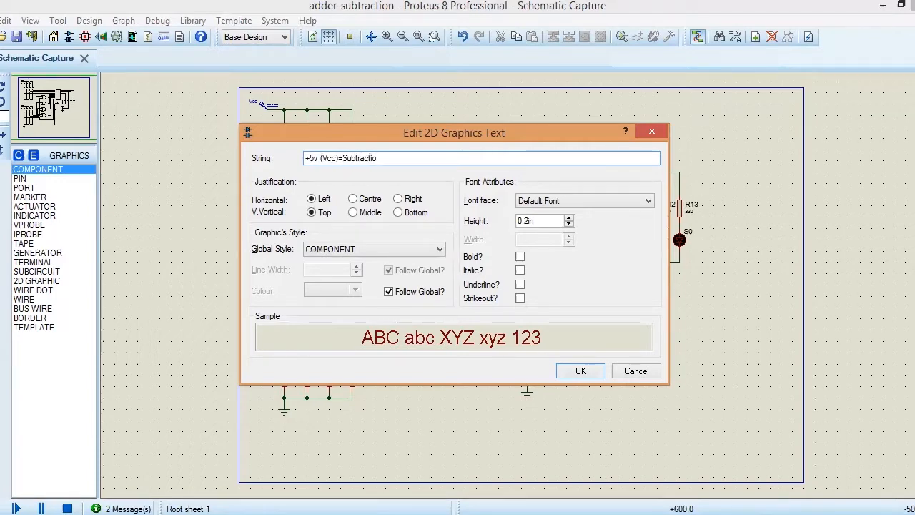
click(580, 371)
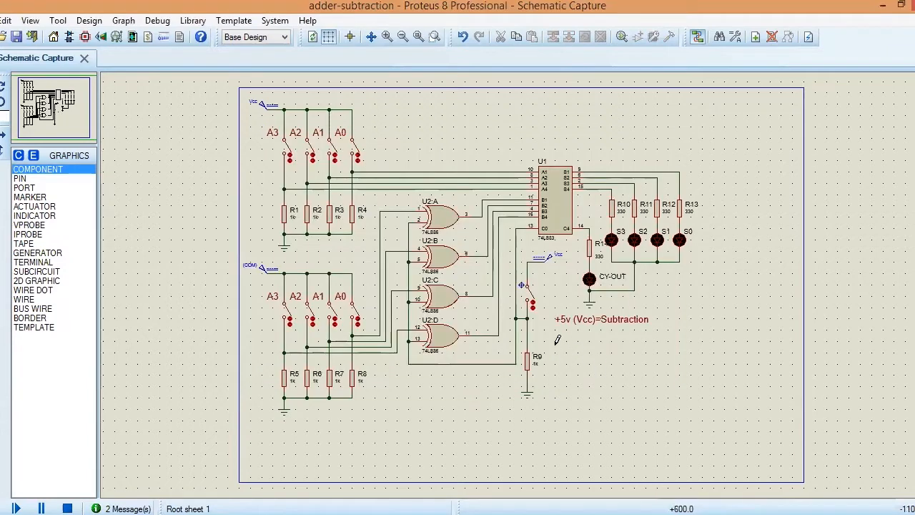
Step: Add the text label "0V (Gnd)=Adder" below the subtraction label, beside resistor R9
click(557, 342)
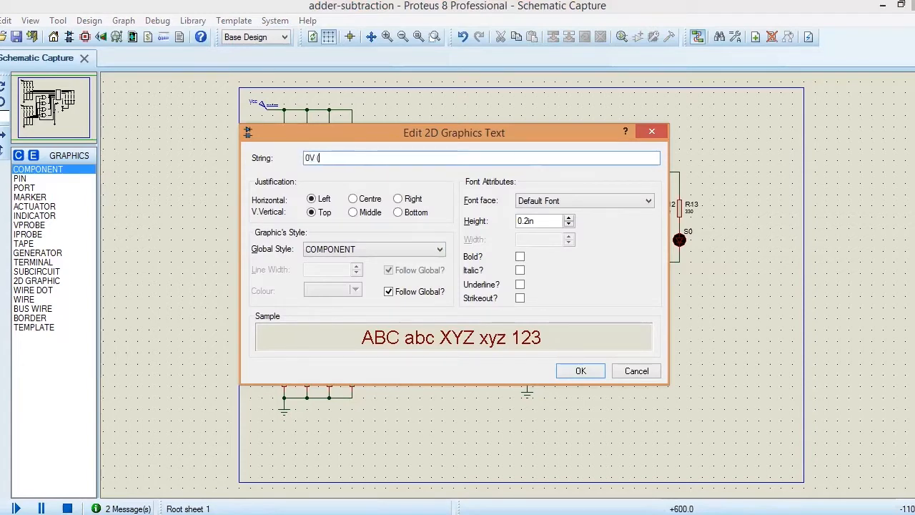
text(0V (Gnd)
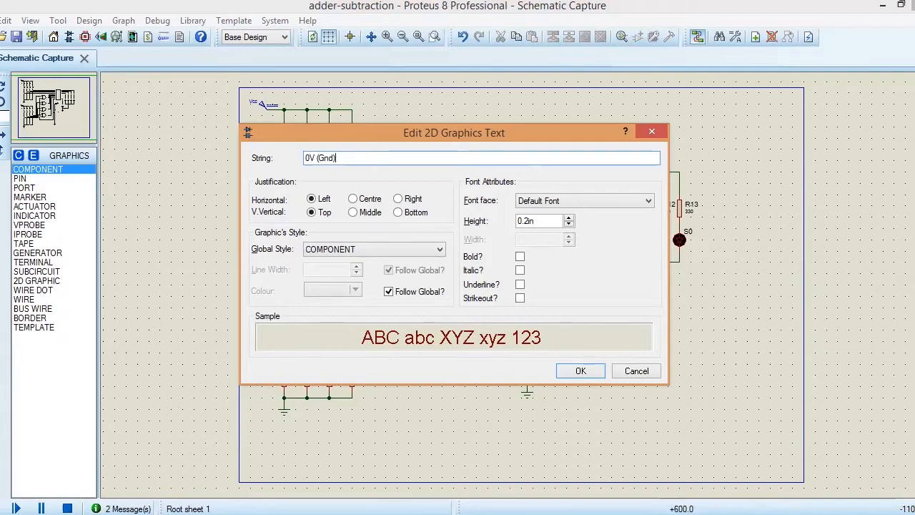
text()=Adder)
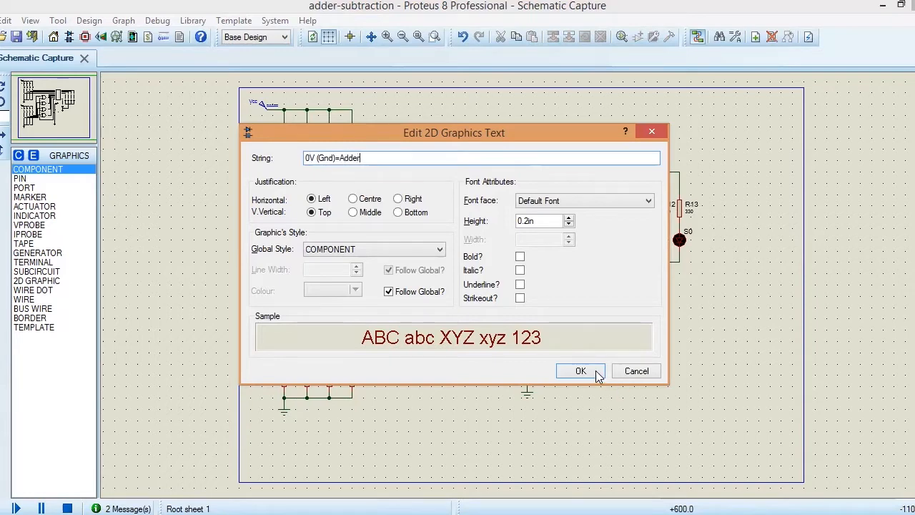
click(597, 372)
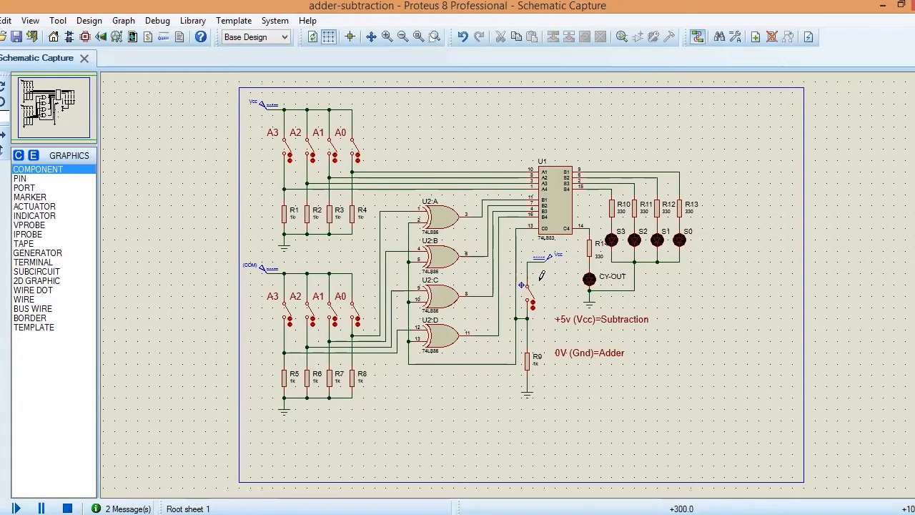
Step: Add the text label "S1 (adder/sub)" next to the switch under the Vcc generator
click(539, 279)
text(S1 (adder)
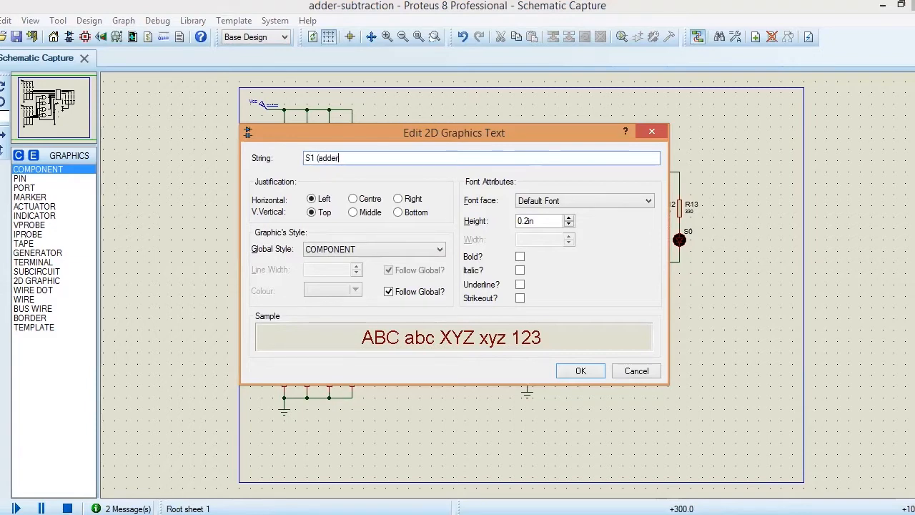
text(/sub))
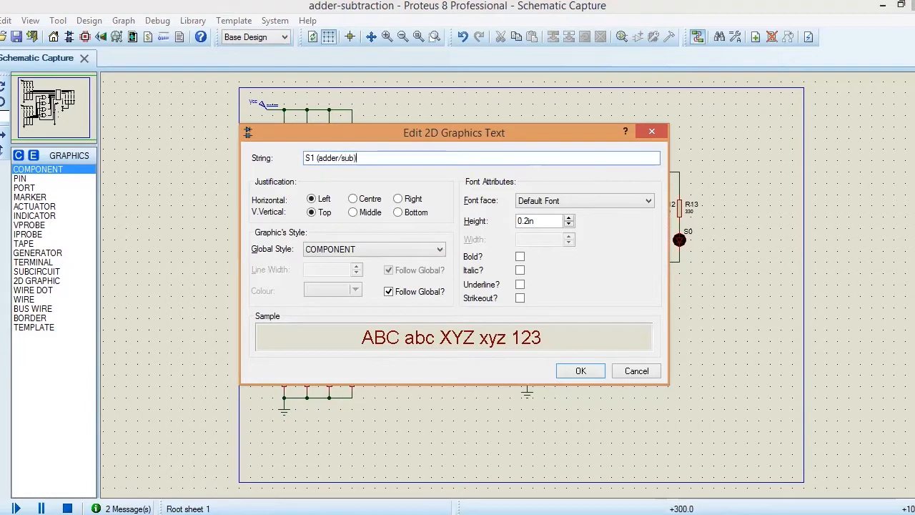
click(581, 372)
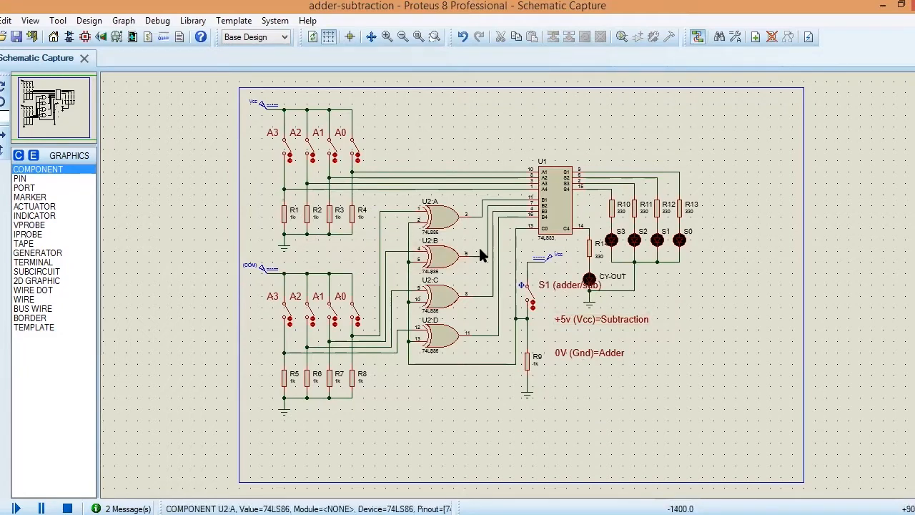
Step: Move the "S1 (adder/sub)" label clear of the CY-OUT LED and the "+5v (Vcc)=Subtraction" label directly above "0V (Gnd)=Adder"
click(543, 284)
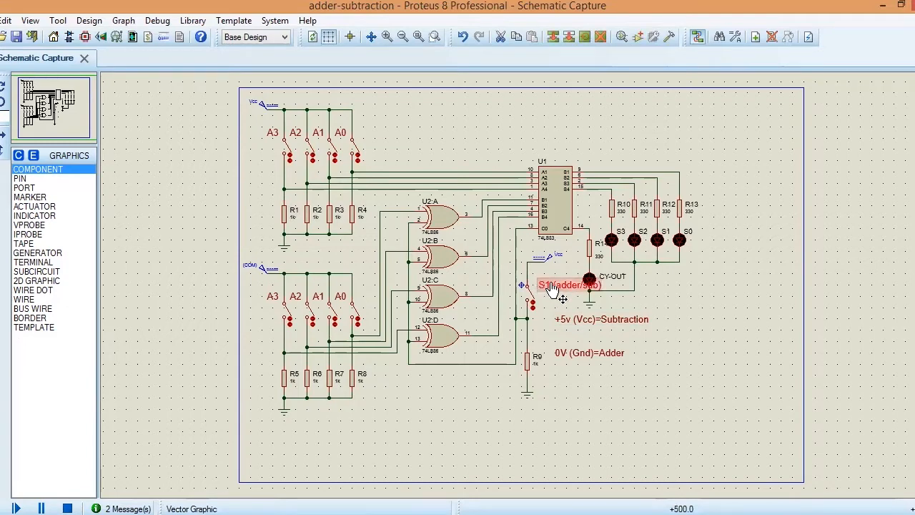
drag(553, 288, 566, 335)
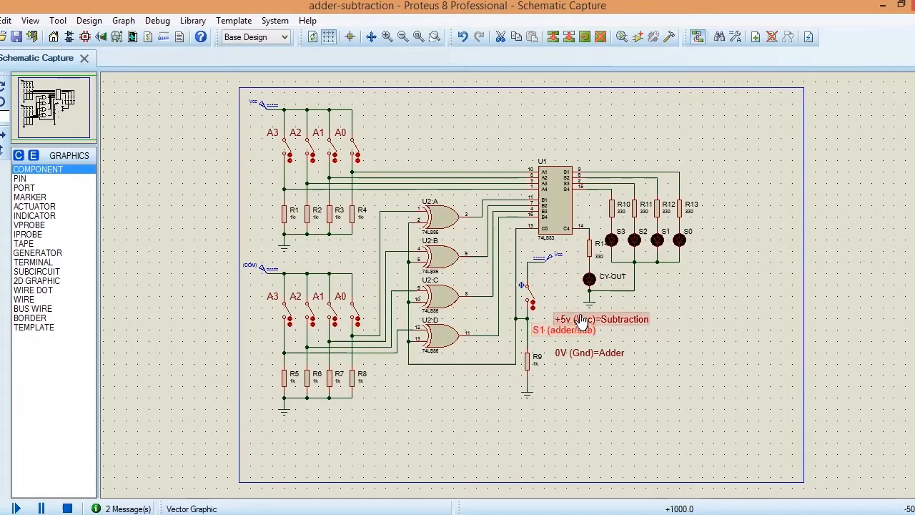
click(581, 320)
mouse_move(581, 320)
mouse_down()
mouse_move(576, 342)
mouse_move(575, 318)
mouse_up()
click(569, 329)
click(614, 318)
click(613, 349)
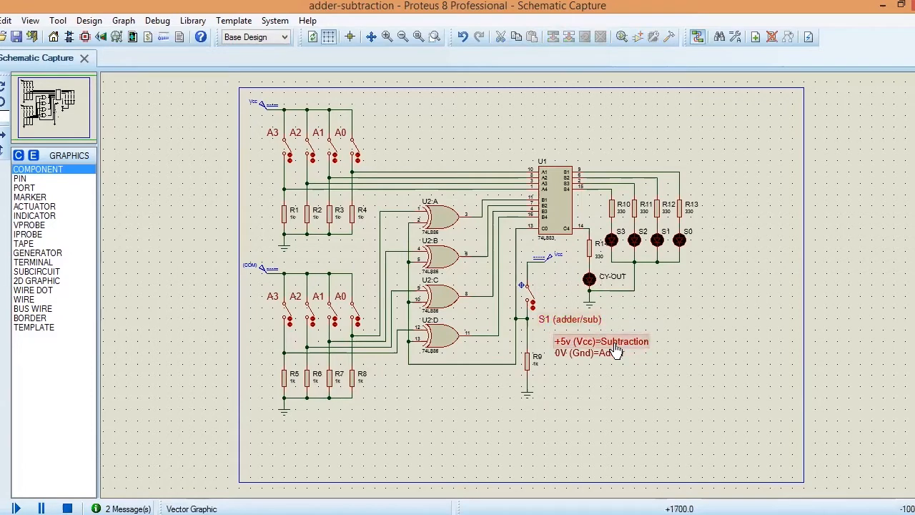
click(615, 350)
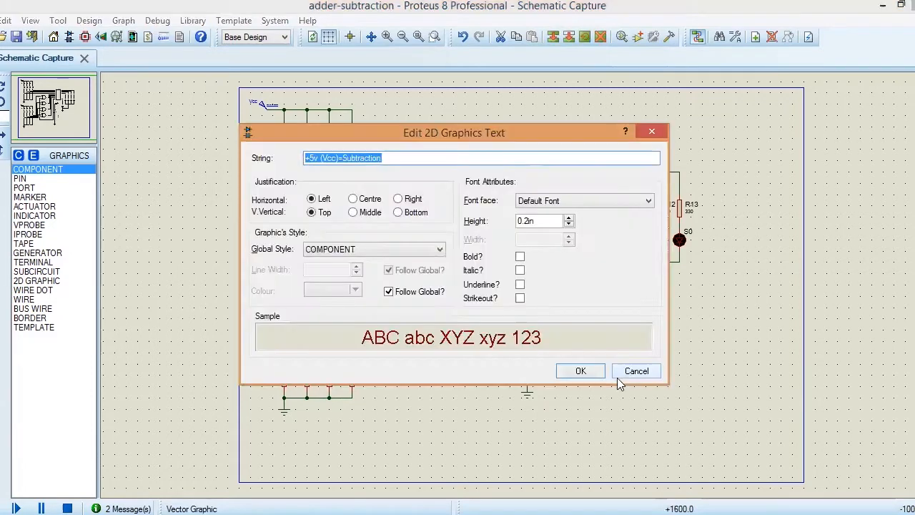
click(628, 372)
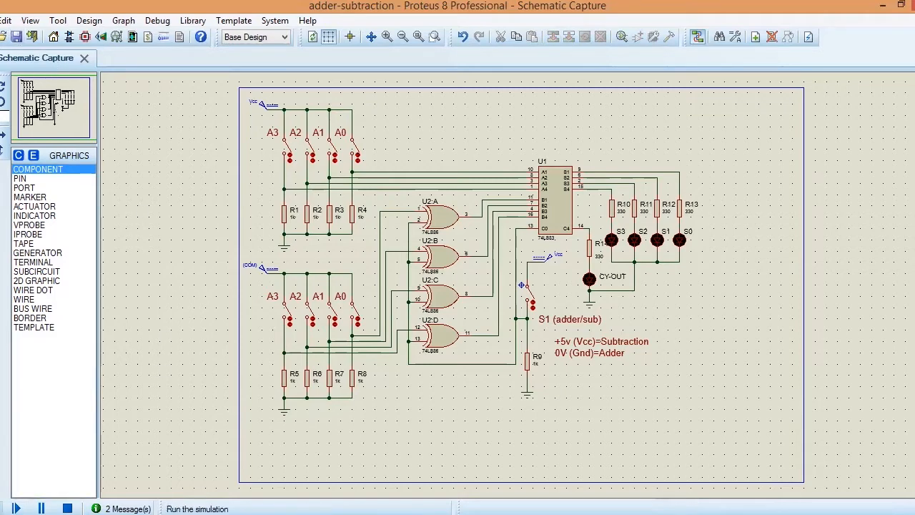
Step: Start the simulation of the labelled adder-subtraction circuit
click(16, 508)
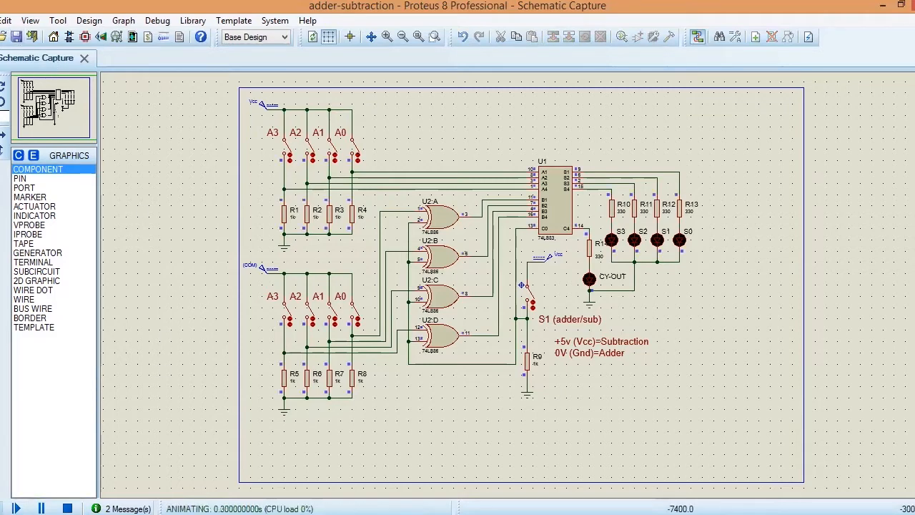
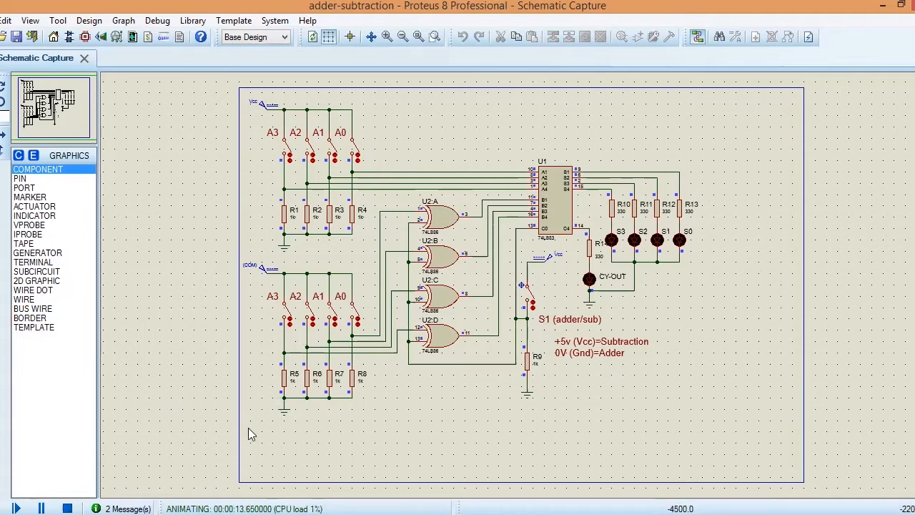
Step: Stop the simulation and change the lower switch bank's "A3" label to "B3"
click(67, 508)
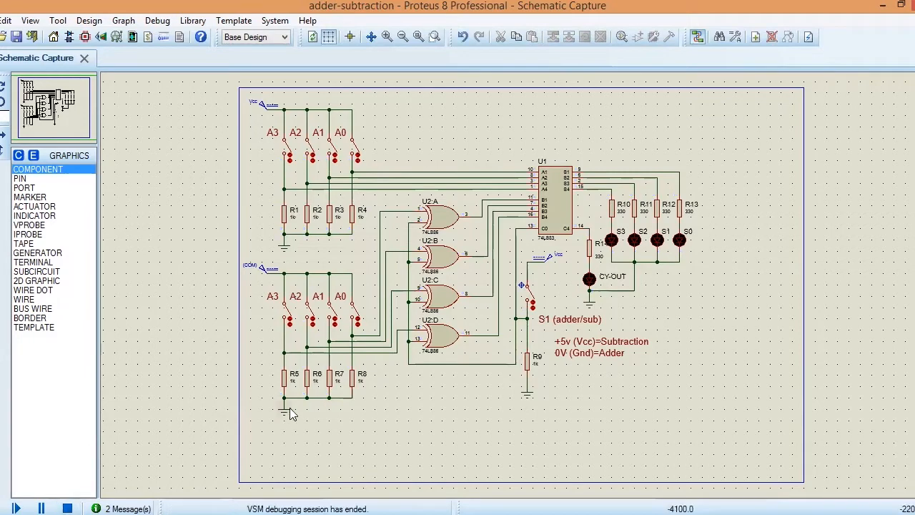
click(275, 306)
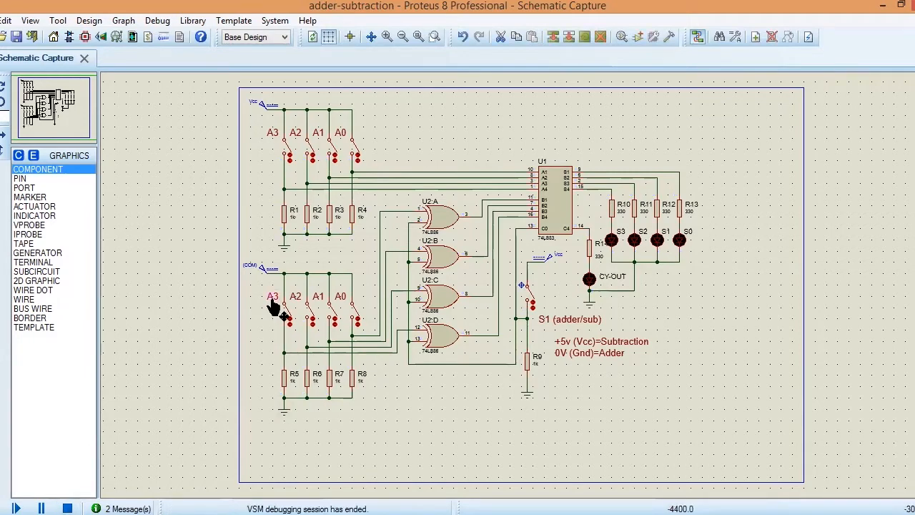
double_click(273, 306)
text(B3)
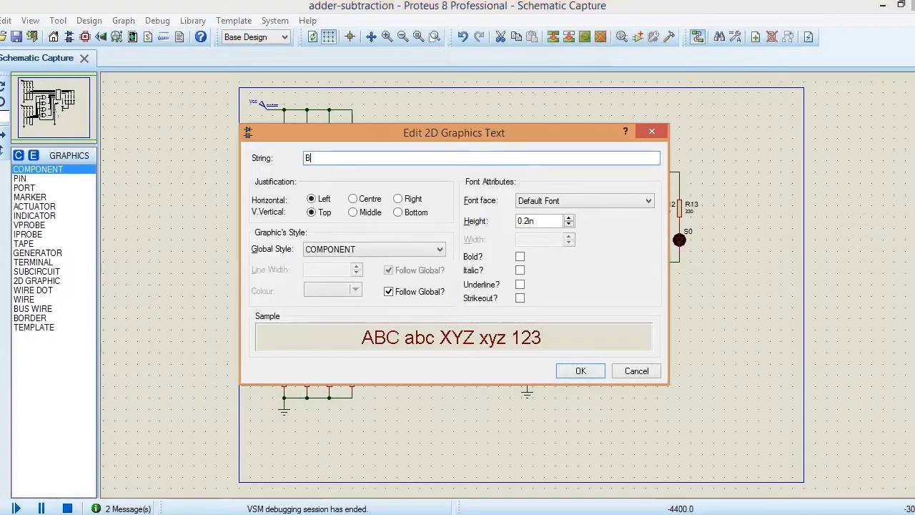
click(576, 370)
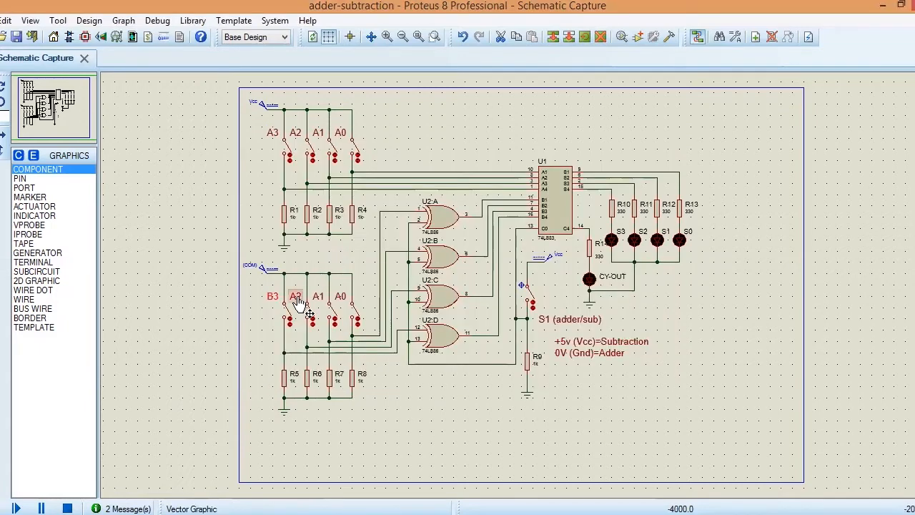
Step: Change the lower switch bank's "A2" and "A1" labels to "B2" and "B1"
double_click(297, 299)
text(B2)
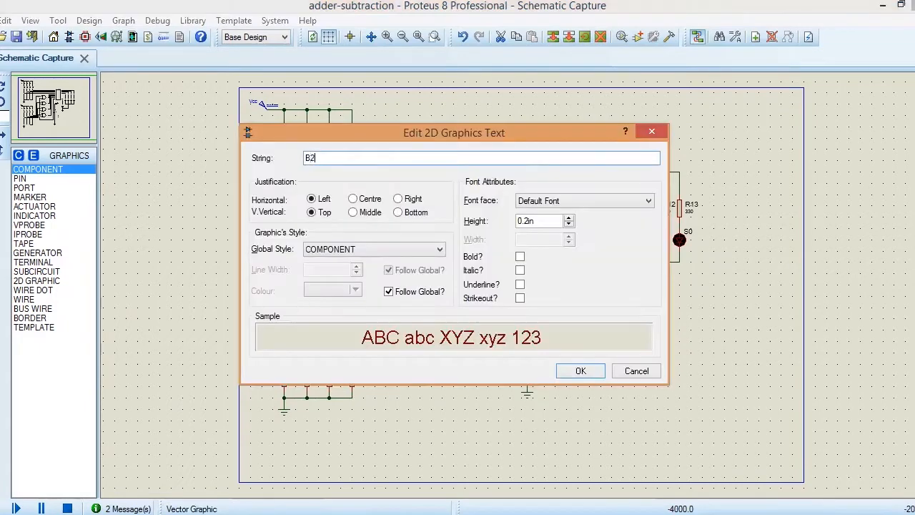
click(565, 369)
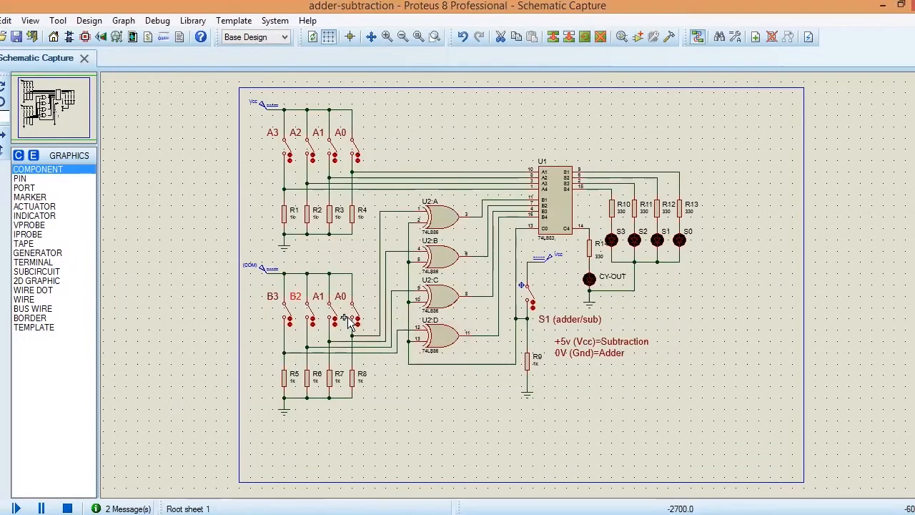
double_click(317, 298)
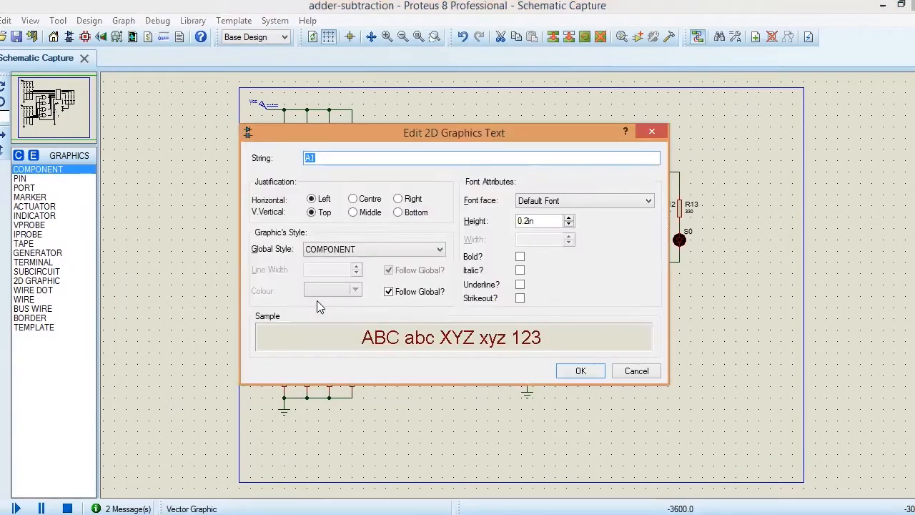
text(B1)
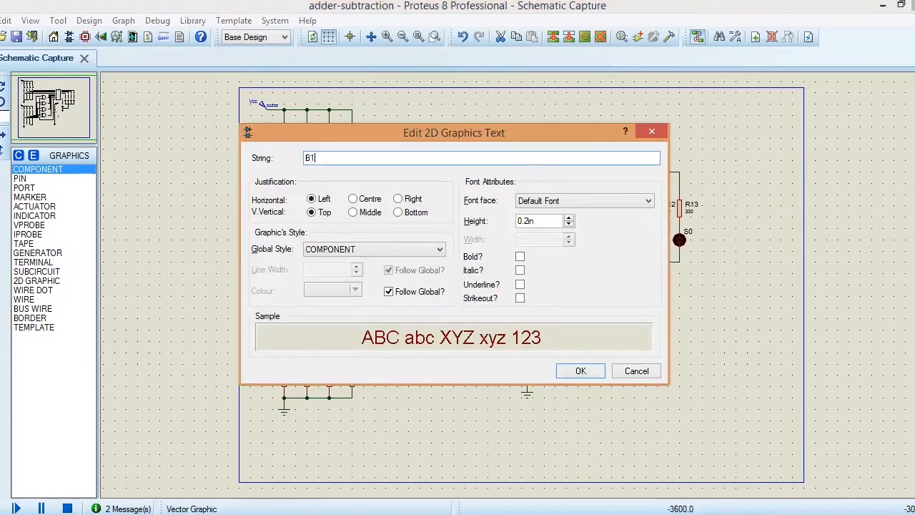
click(580, 371)
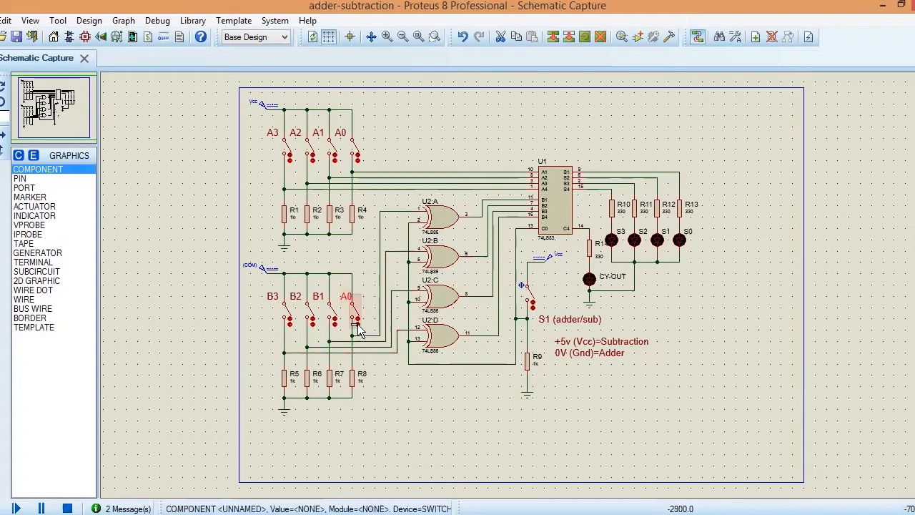
Step: Change the lower bank's "A0" label to "B0" and shift it slightly left, clear of its switch
double_click(346, 300)
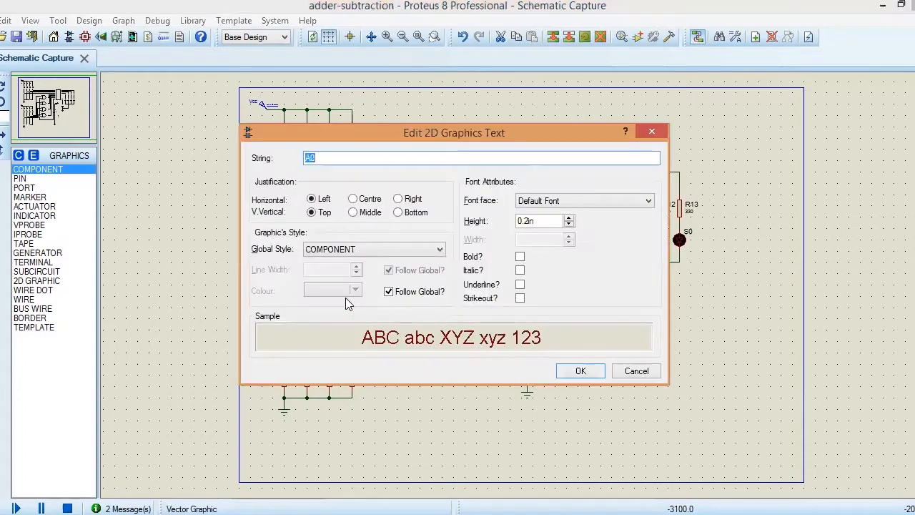
text(B0)
click(568, 373)
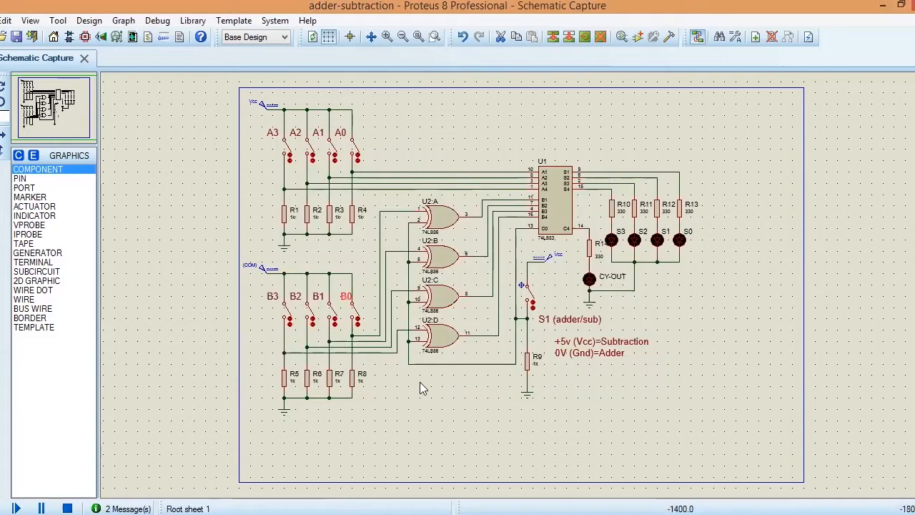
double_click(346, 300)
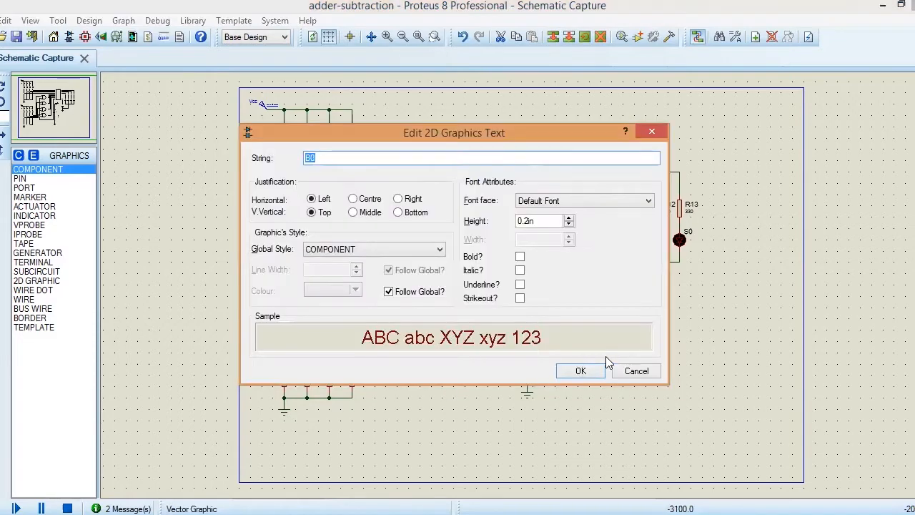
click(635, 371)
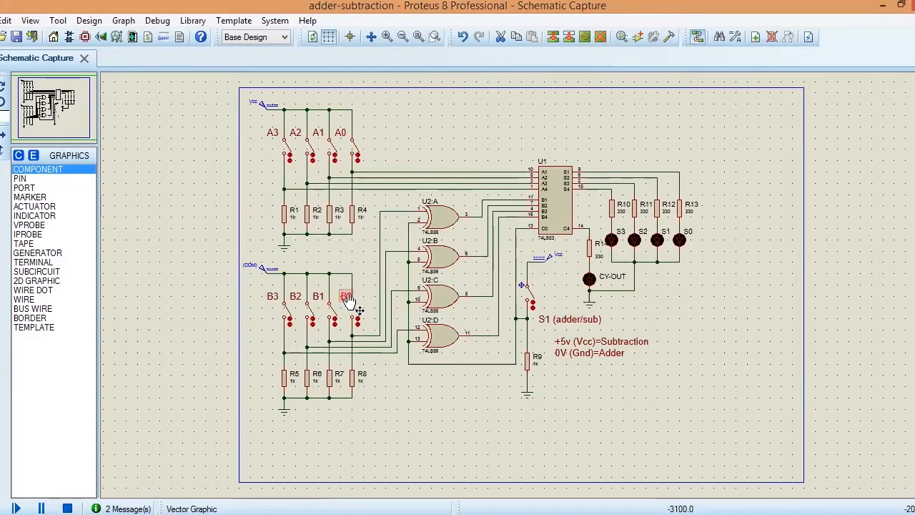
drag(347, 295, 341, 295)
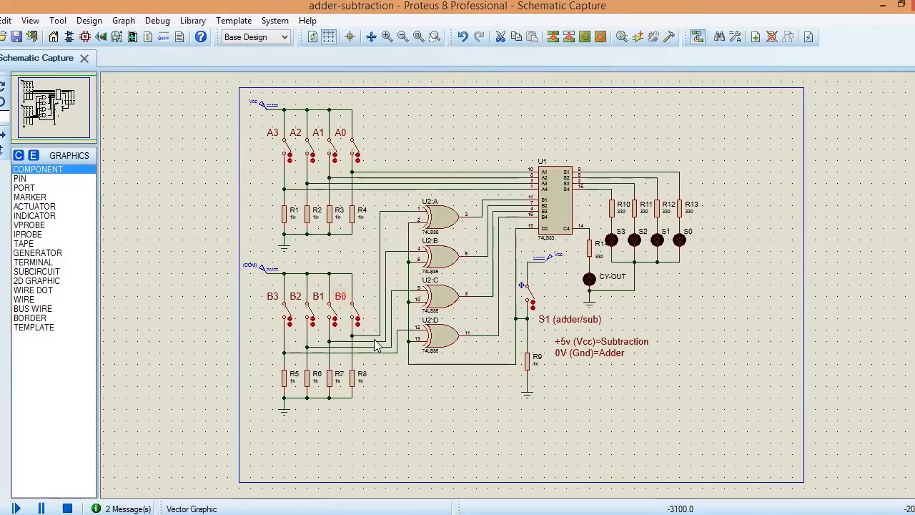
click(405, 380)
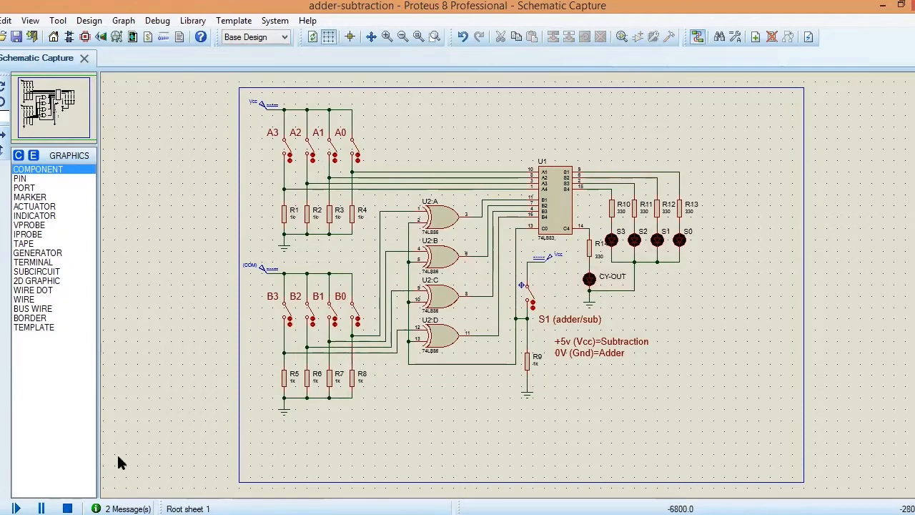
Step: Start the simulation, close switches A0, A1, A2 and A3 in turn, and reopen A1, A2 and A3
click(16, 509)
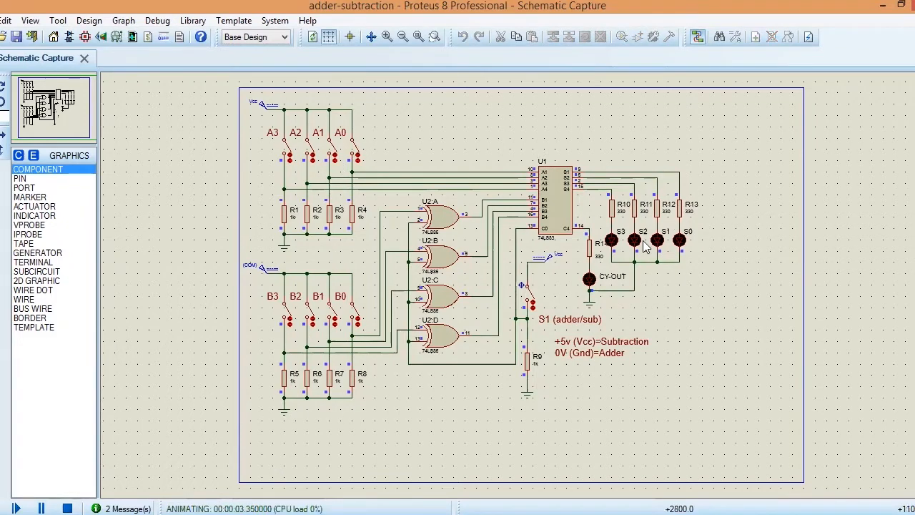
click(356, 153)
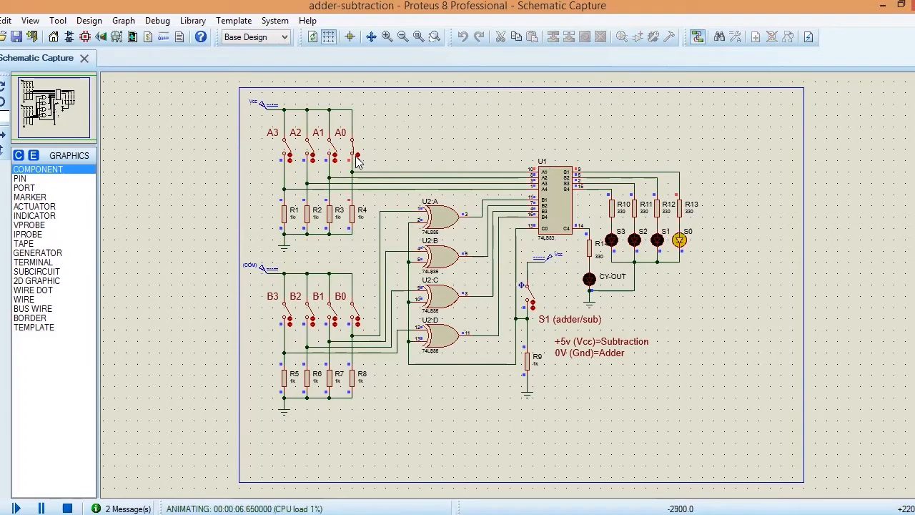
click(334, 156)
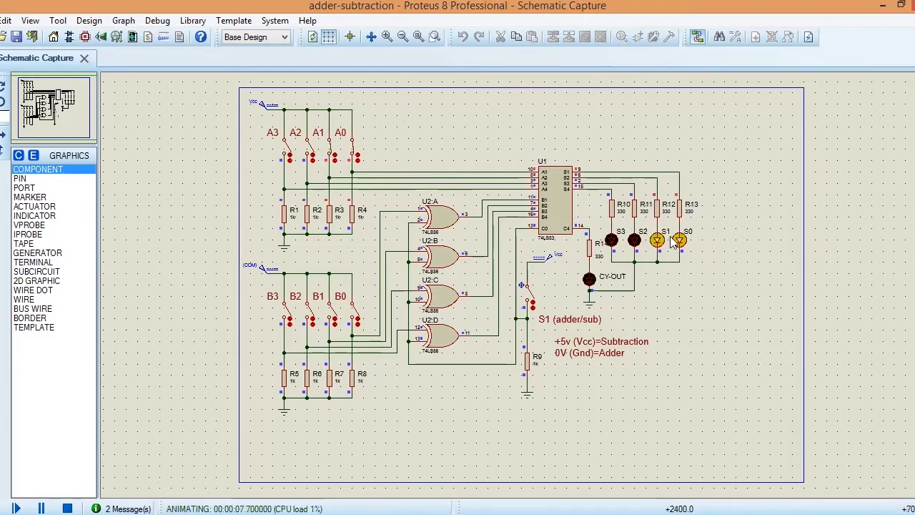
click(311, 152)
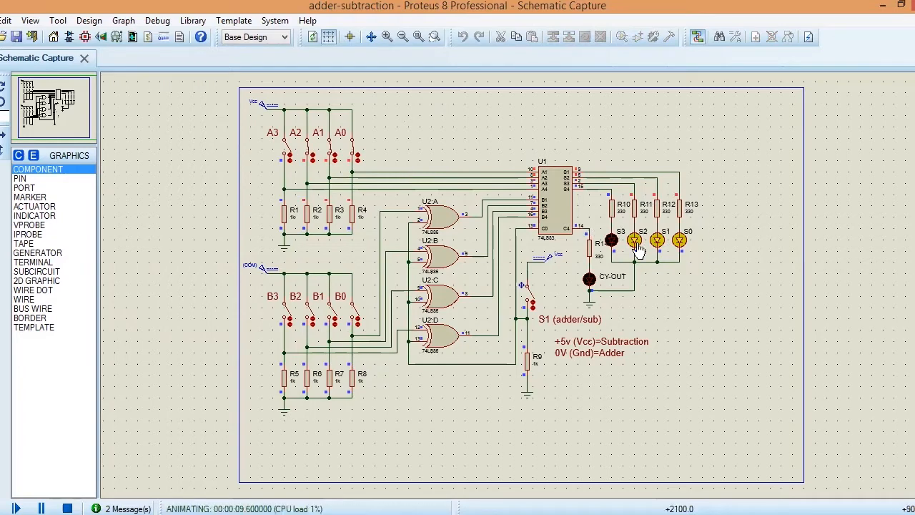
click(290, 154)
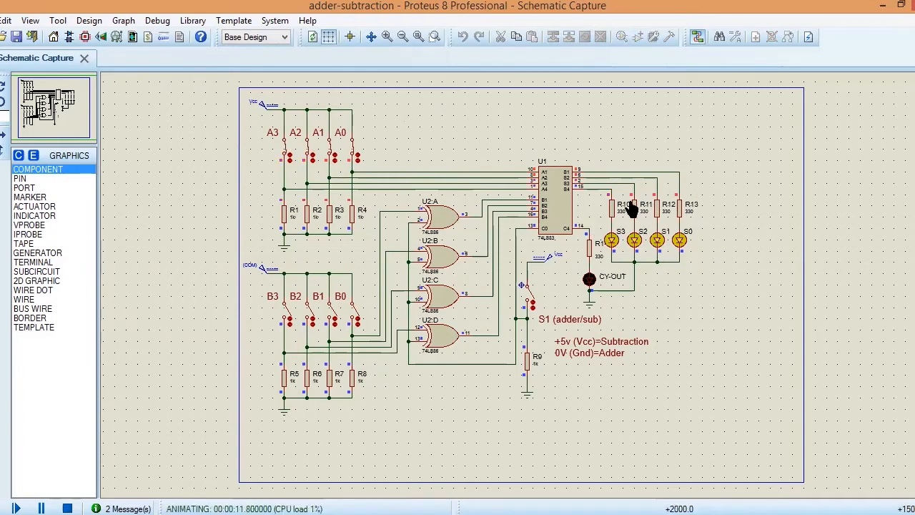
click(311, 154)
click(286, 154)
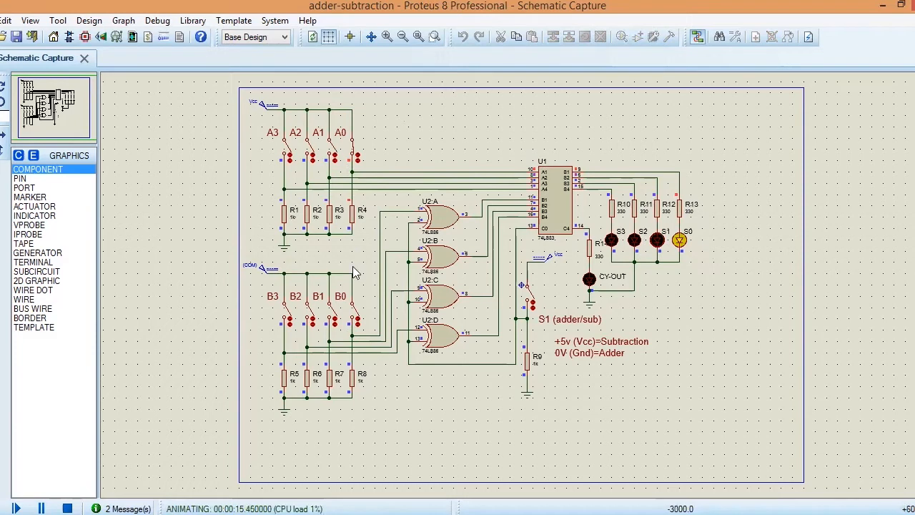
Step: Test addition with A0 closed by closing B1 and B2, reopening both, and closing B3
click(334, 315)
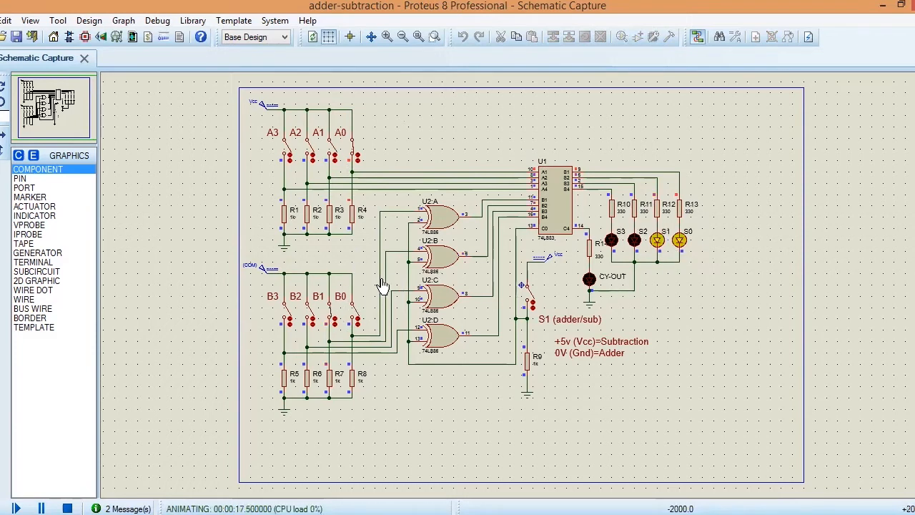
click(313, 316)
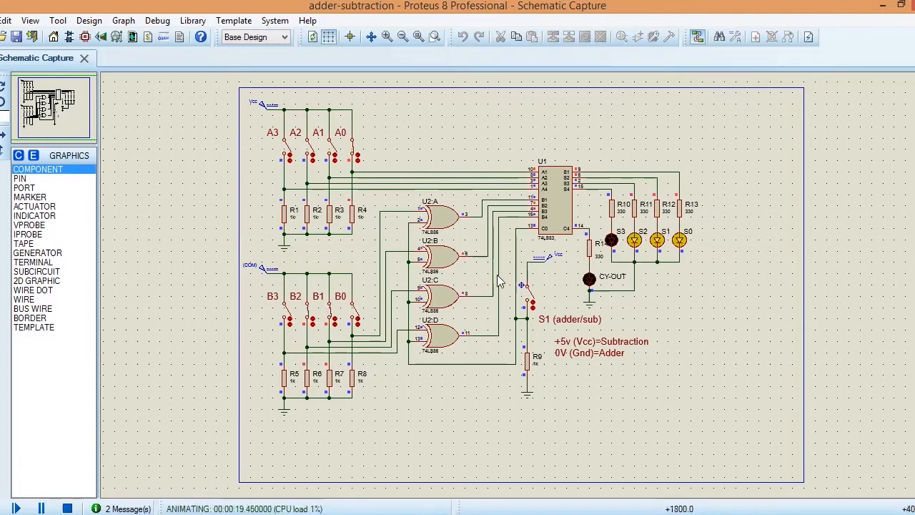
click(331, 318)
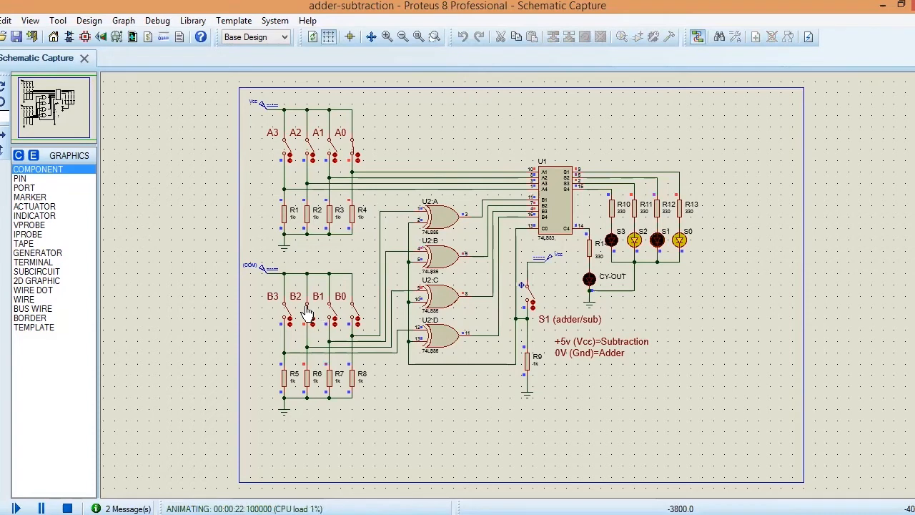
click(309, 315)
click(286, 317)
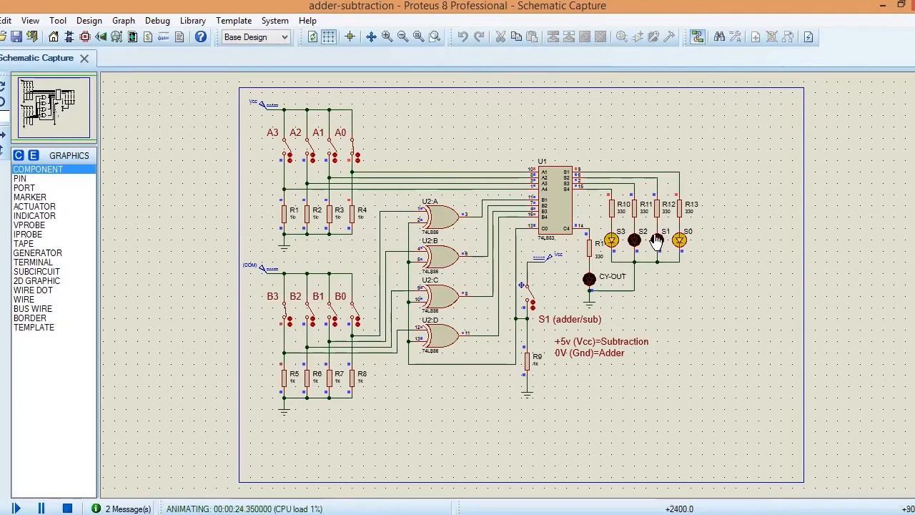
Step: Set up the addition 0111 + 0001 by closing A1, B0 and A2 and opening B3
click(334, 155)
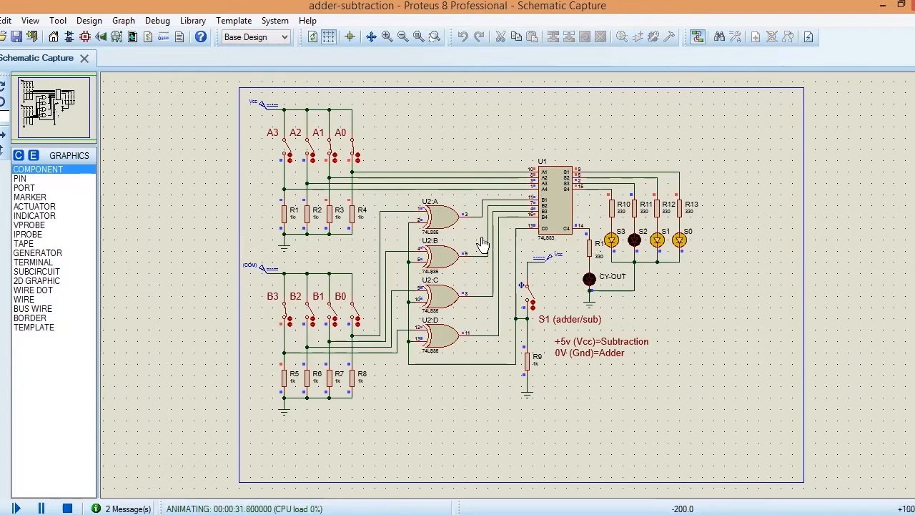
click(355, 317)
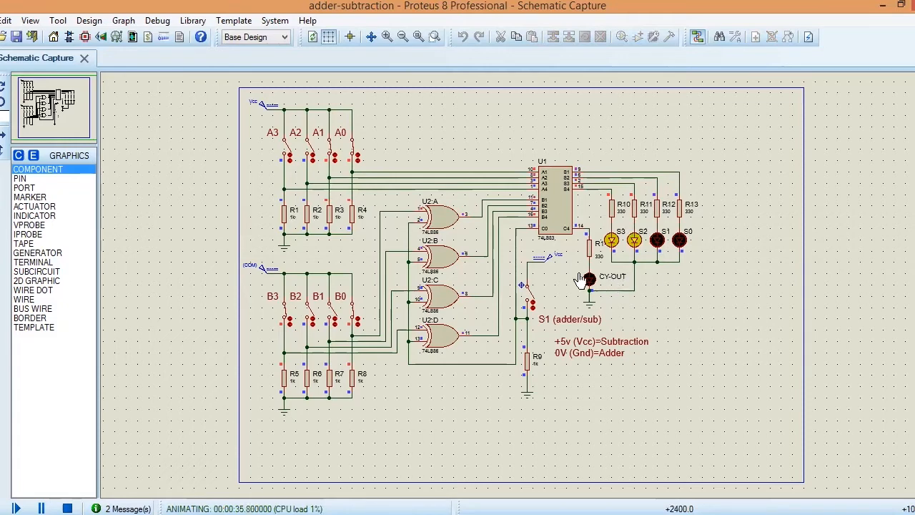
click(313, 154)
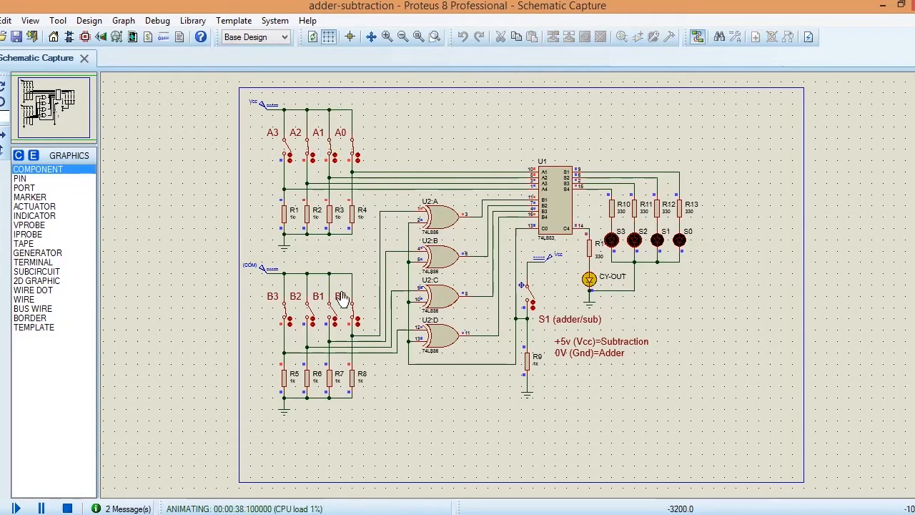
click(290, 321)
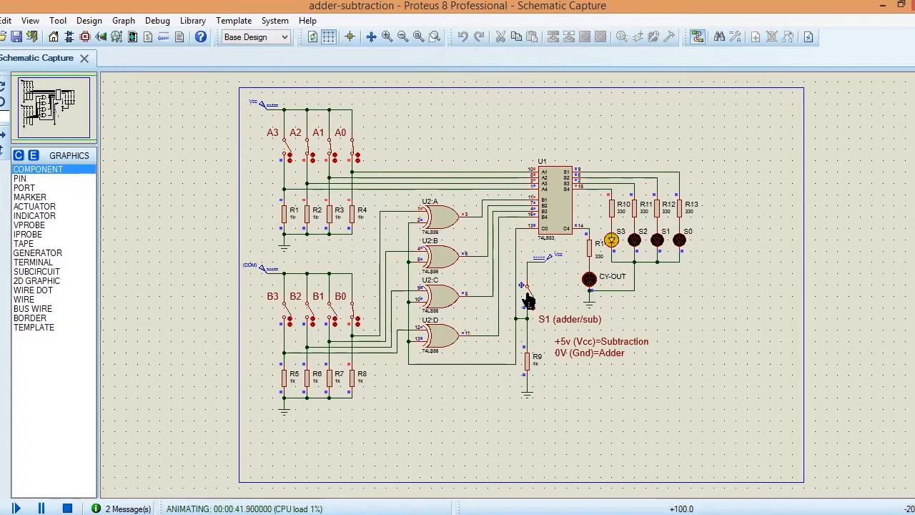
Step: Close the S1 switch for subtraction mode and close B1 and B2 to subtract 0111 from 0111
click(530, 299)
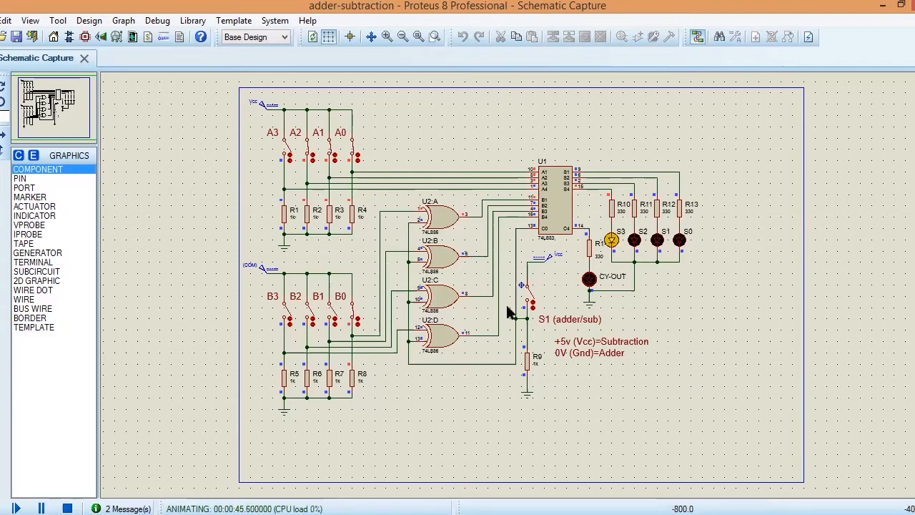
click(531, 299)
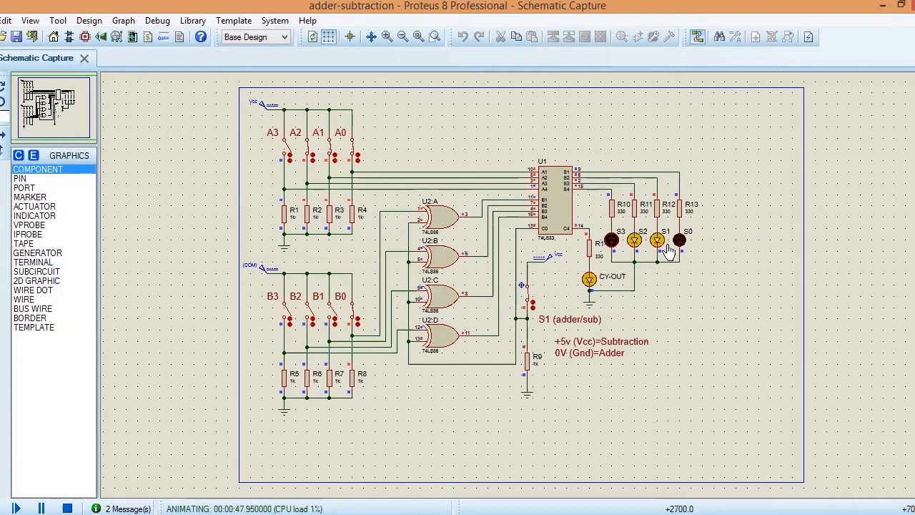
click(333, 317)
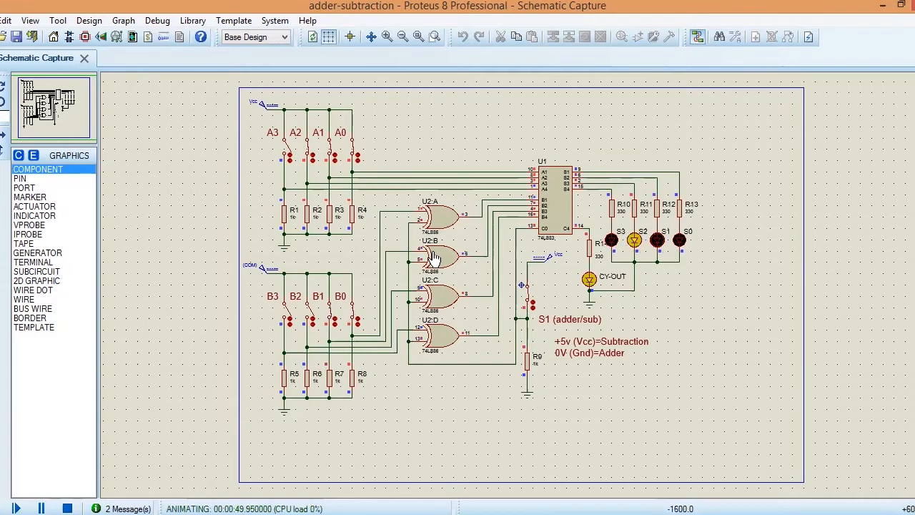
click(312, 315)
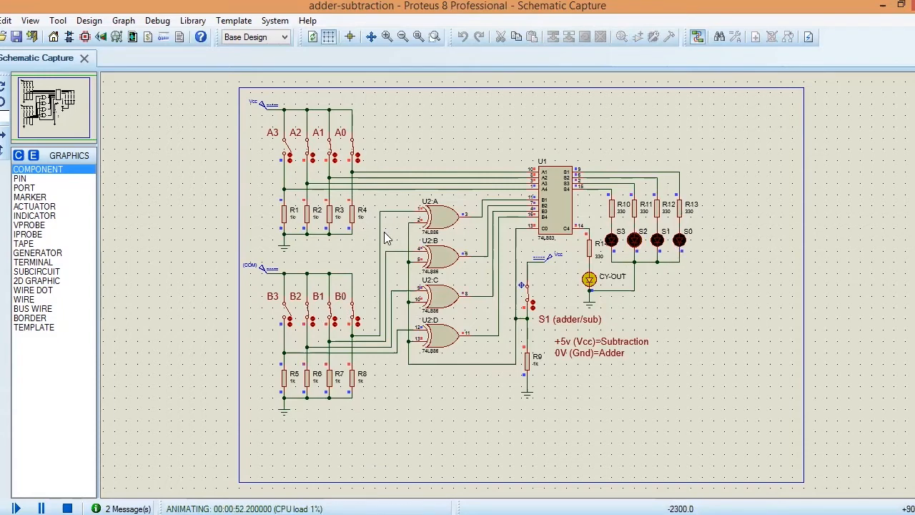
Step: Test subtraction with a smaller A value by opening A1, A2 and B0, and stop the simulation
click(334, 156)
click(309, 153)
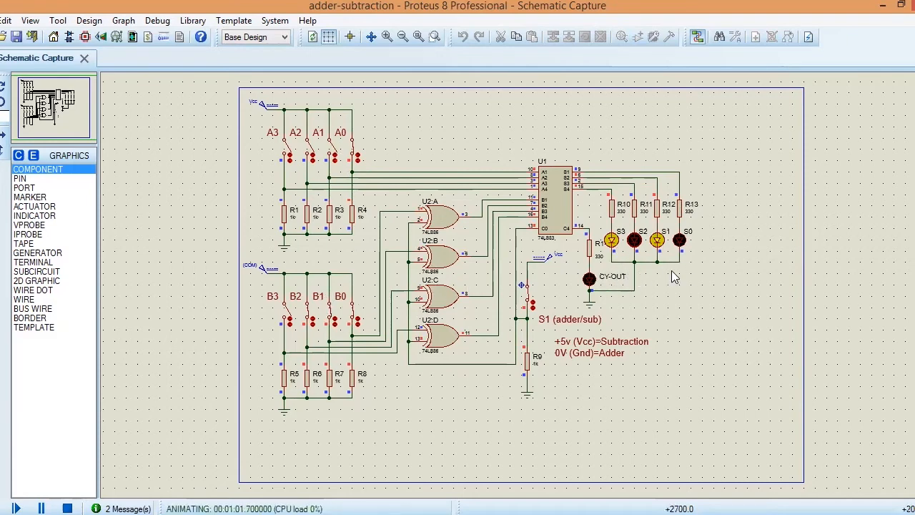
click(354, 315)
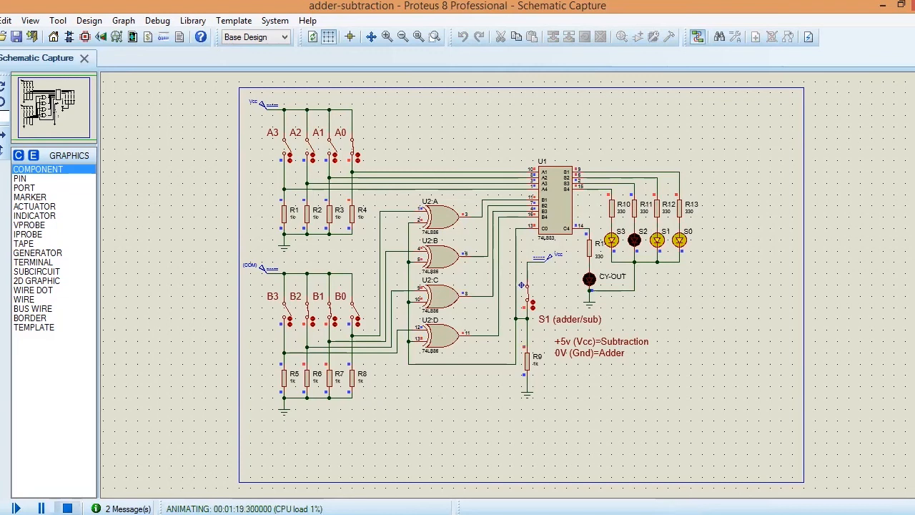
click(67, 508)
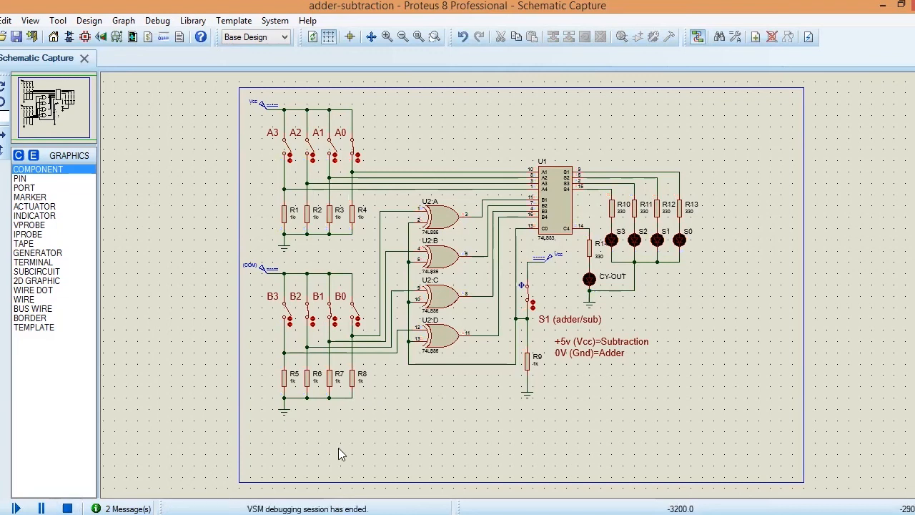